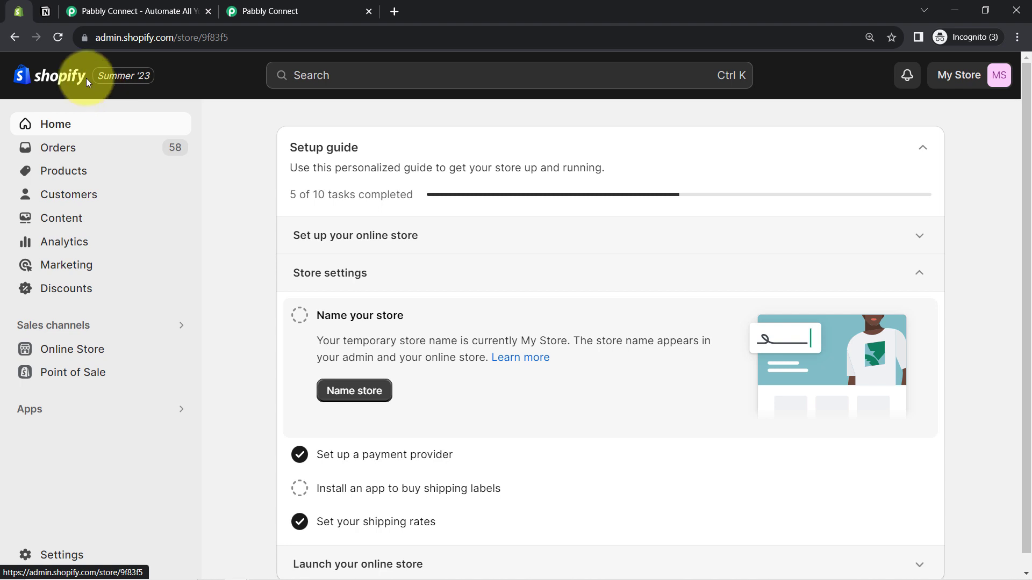
# Step: Look over the Shopify admin home and the eCommerce Store (All Orders) table in Notion
pyautogui.click(45, 11)
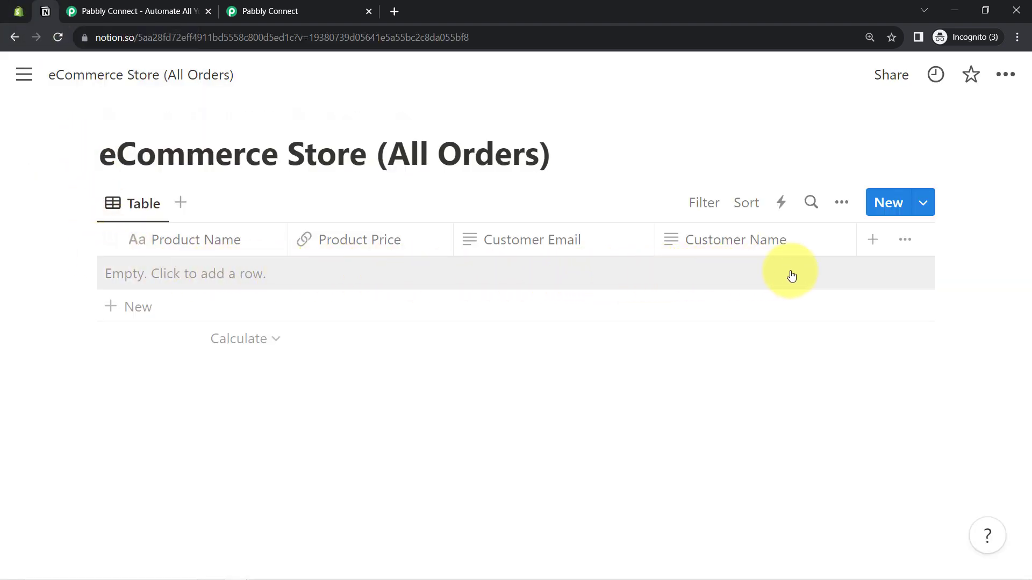
pyautogui.click(18, 11)
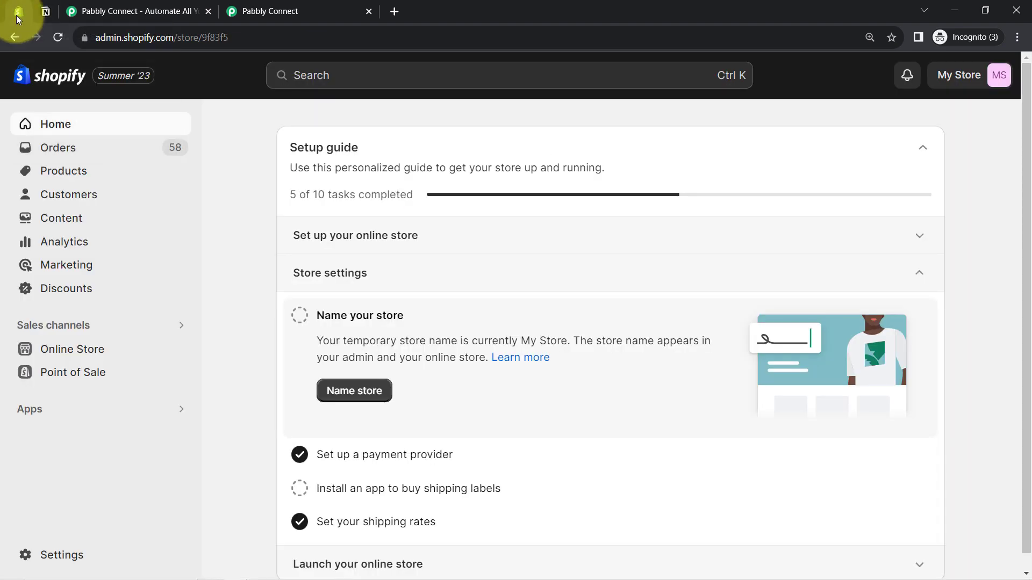
pyautogui.click(45, 11)
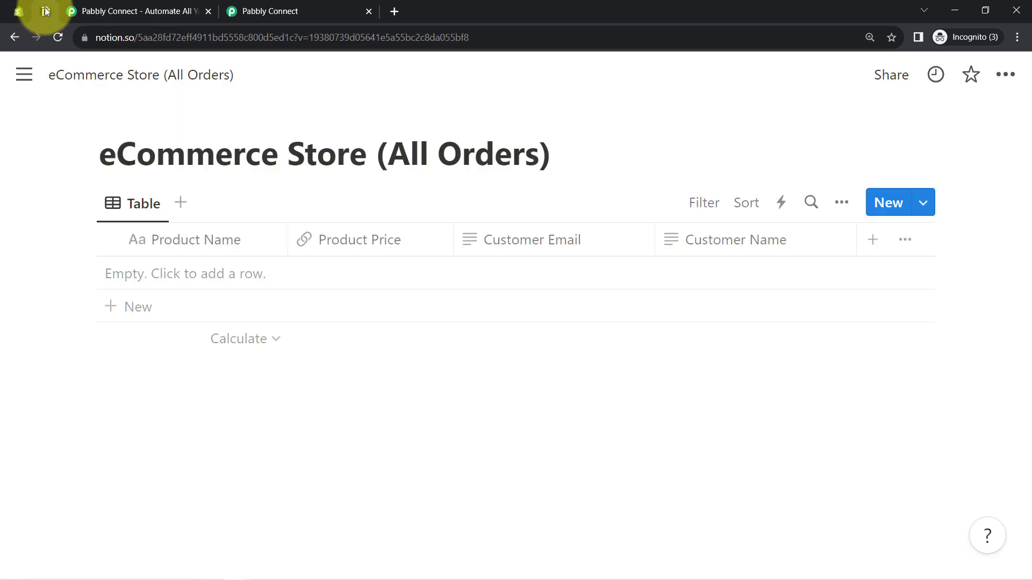
# Step: View the Pabbly Connect landing page, dismissing its chat widget and lifetime-offer pop-up, and glance at the Pabbly Connect dashboard
pyautogui.click(109, 6)
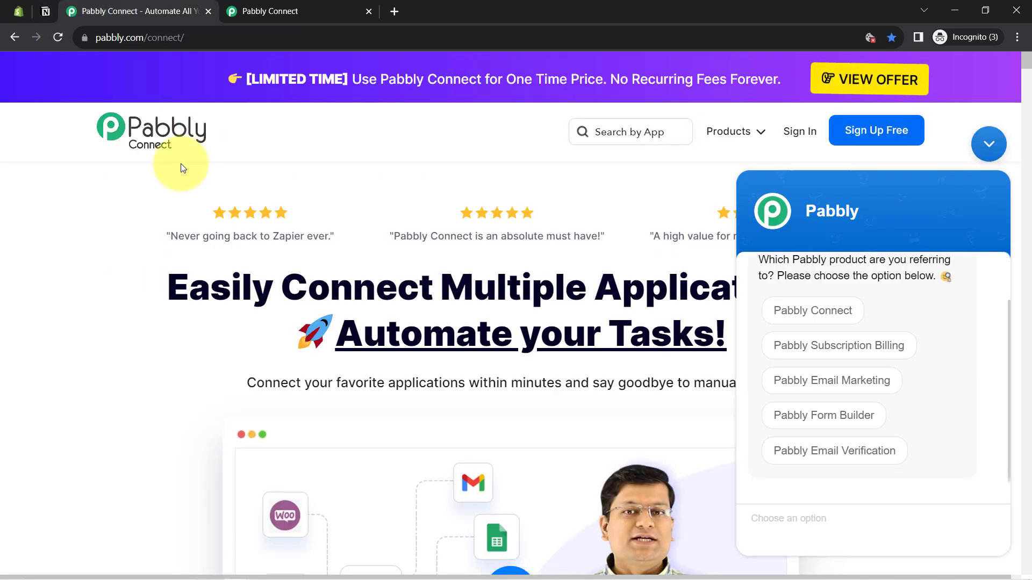
pyautogui.click(988, 144)
pyautogui.click(99, 41)
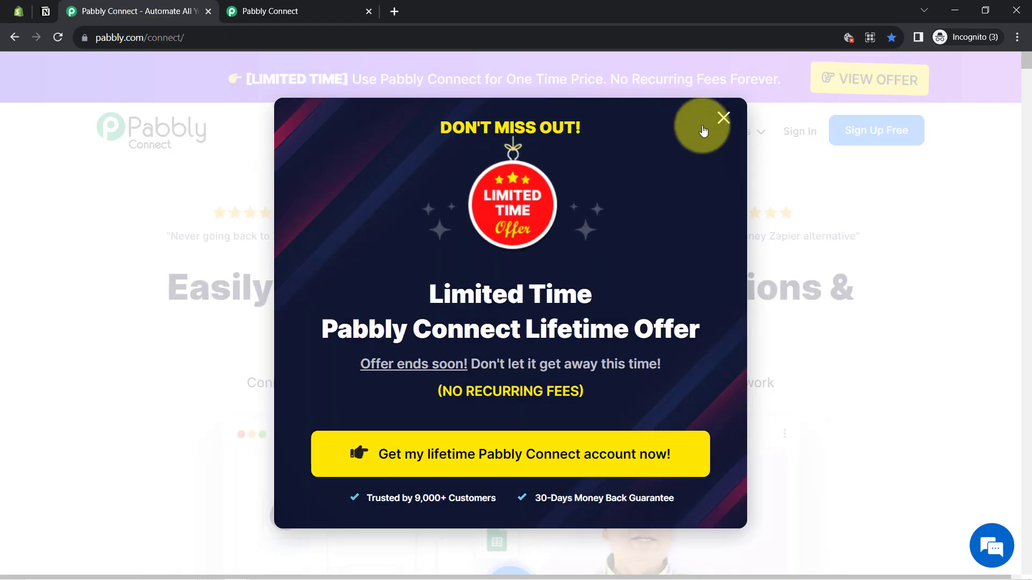
pyautogui.click(703, 131)
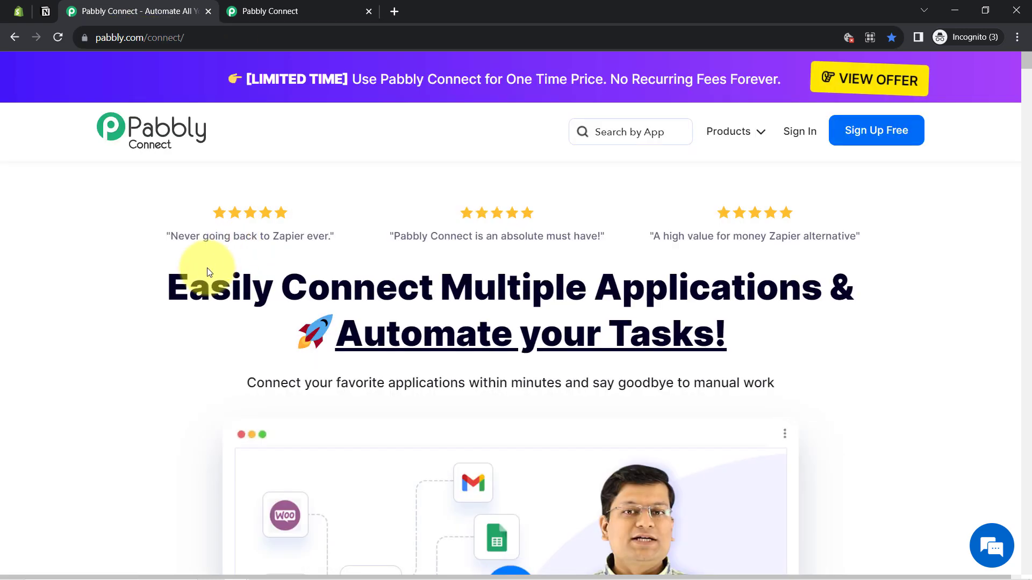
pyautogui.moveTo(210, 274); pyautogui.dragTo(540, 333)
pyautogui.click(299, 3)
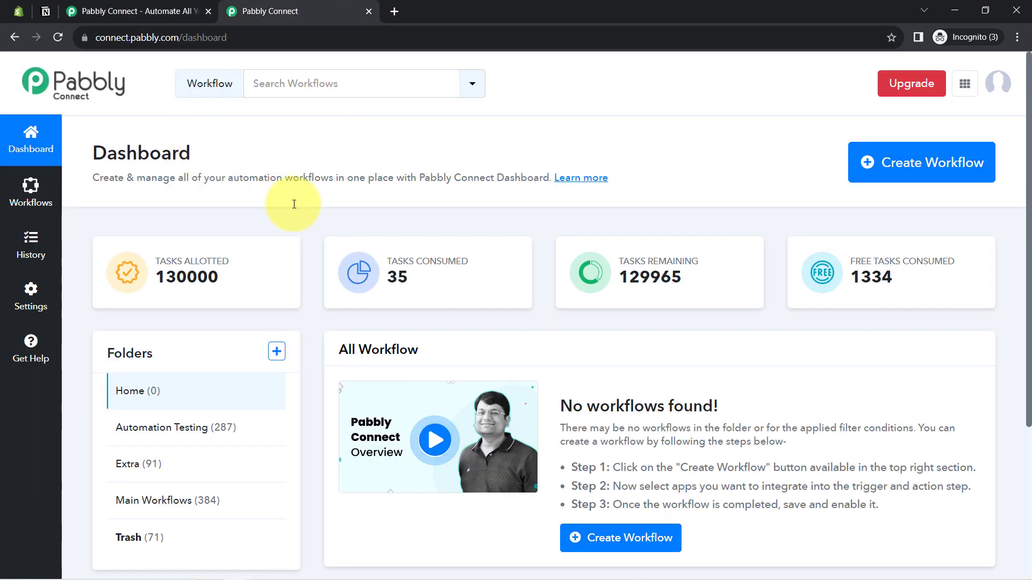
pyautogui.click(164, 5)
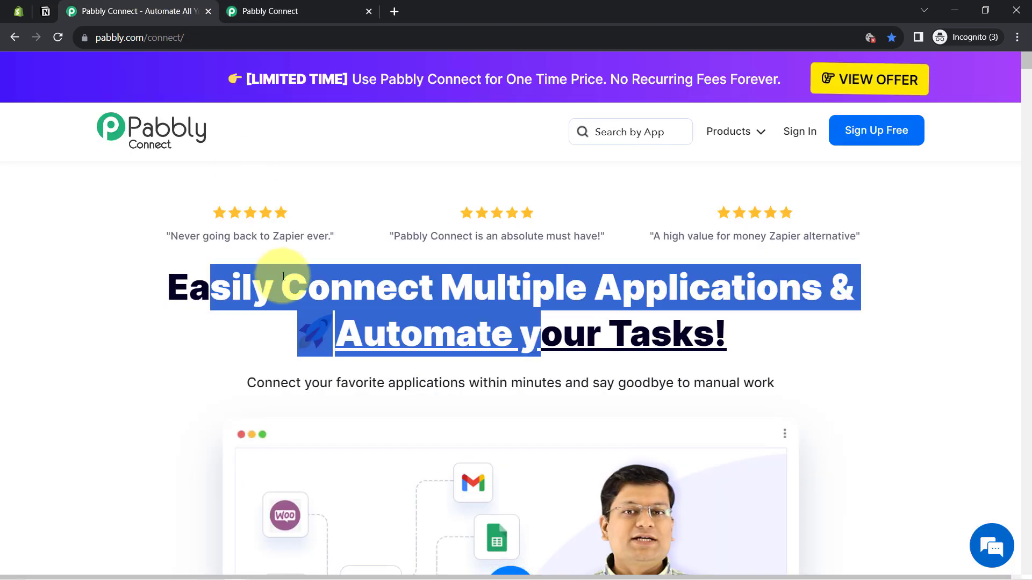
pyautogui.click(228, 290)
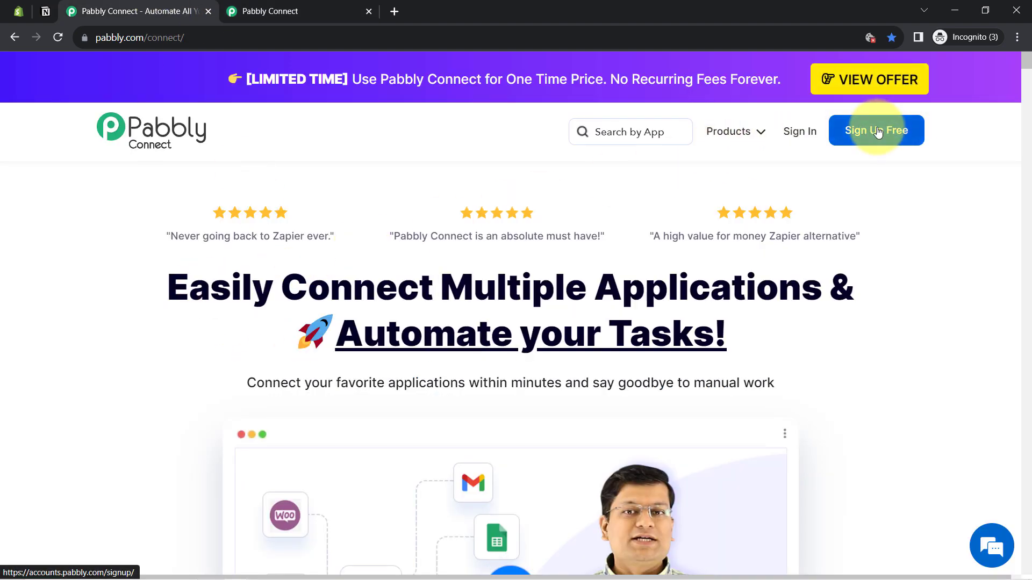
# Step: Create a workflow named "Add Shopify Orders to Notion Automatically" from the Pabbly Connect dashboard
pyautogui.click(329, 10)
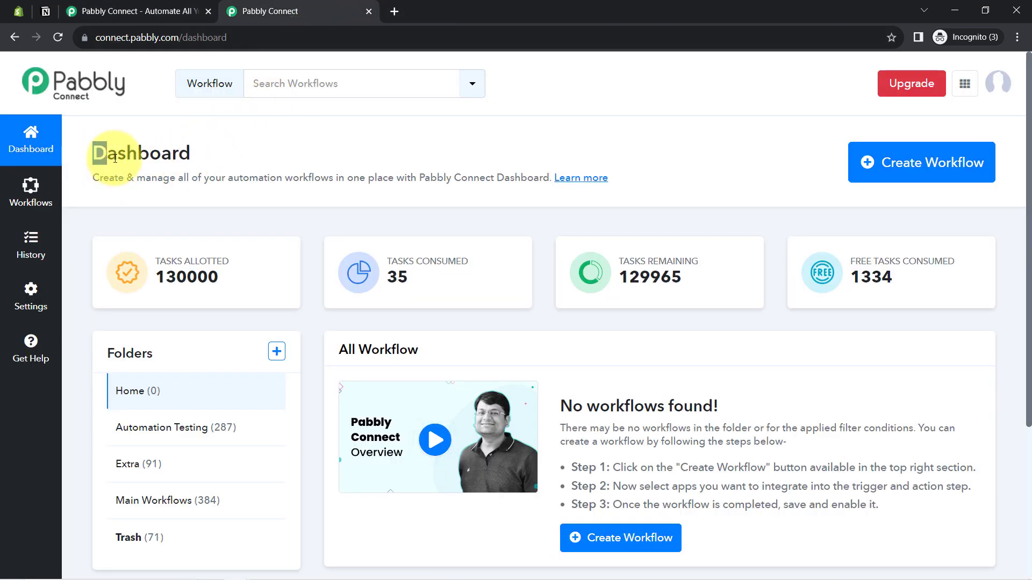
pyautogui.moveTo(114, 158); pyautogui.dragTo(191, 160)
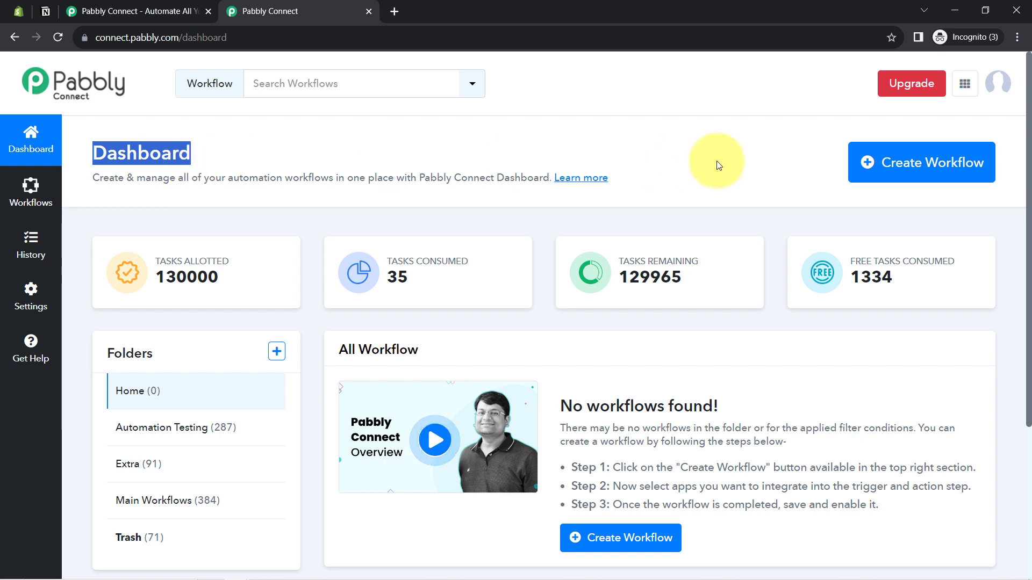
pyautogui.click(896, 164)
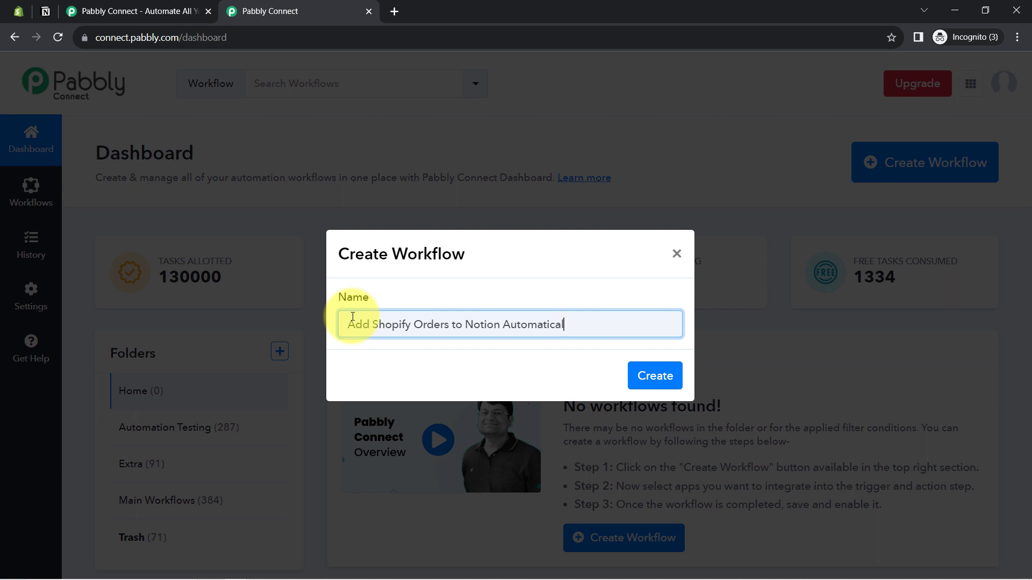
pyautogui.press('Return')
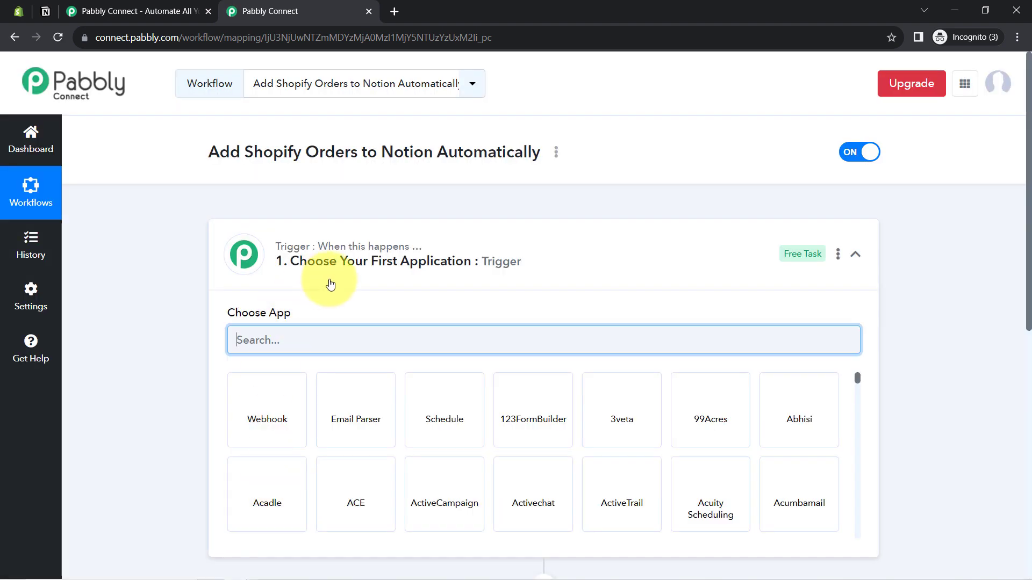
# Step: Search for Shopify and choose it as the workflow's trigger application
pyautogui.click(353, 263)
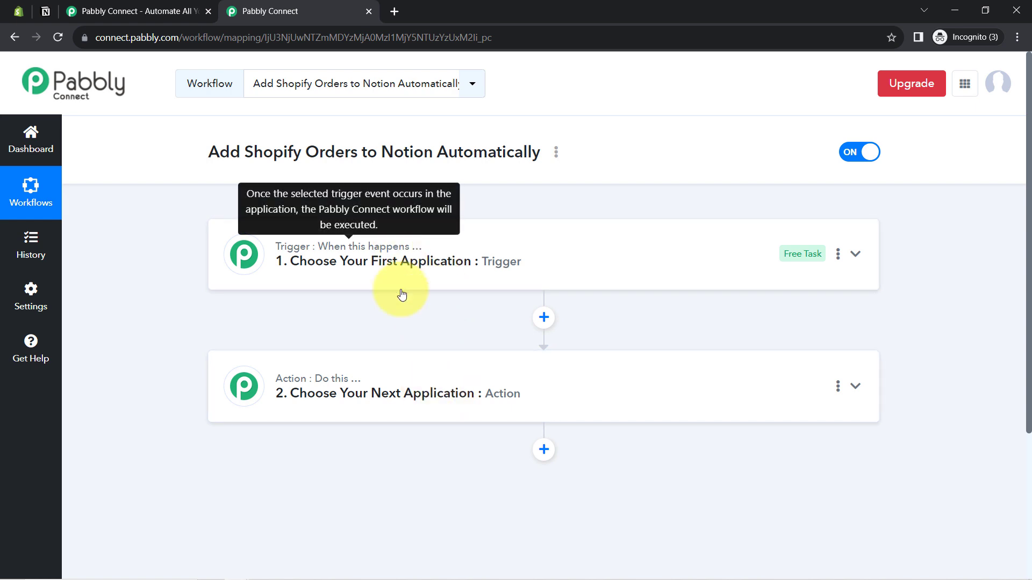
pyautogui.click(340, 258)
pyautogui.moveTo(241, 152); pyautogui.dragTo(487, 153)
pyautogui.click(285, 340)
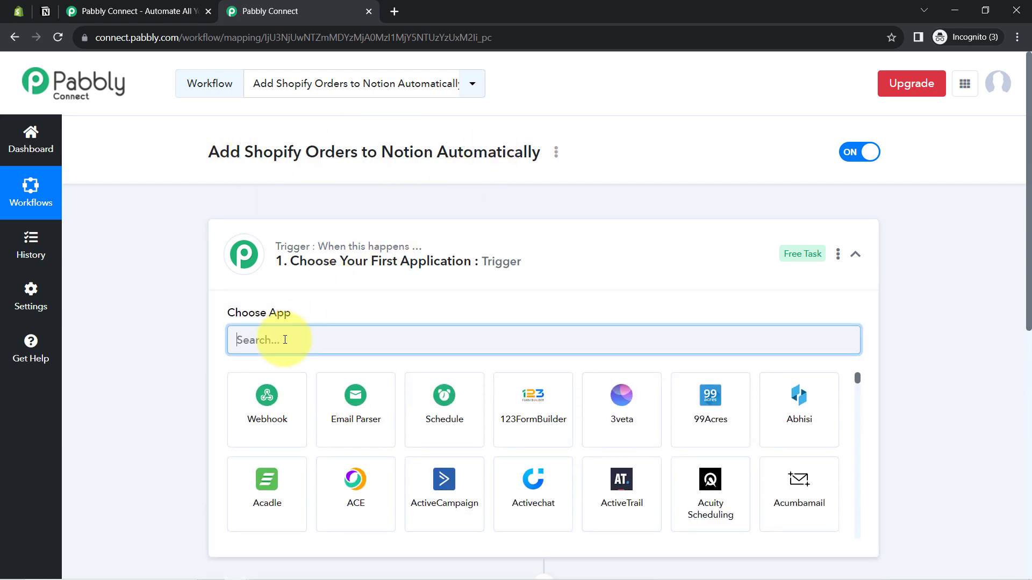
pyautogui.write('shopi')
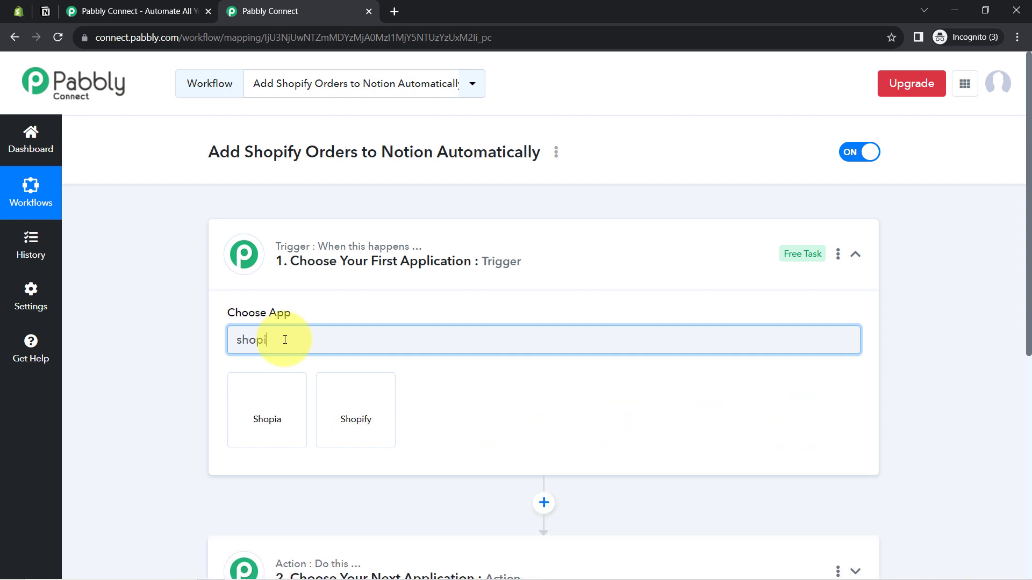
pyautogui.click(329, 410)
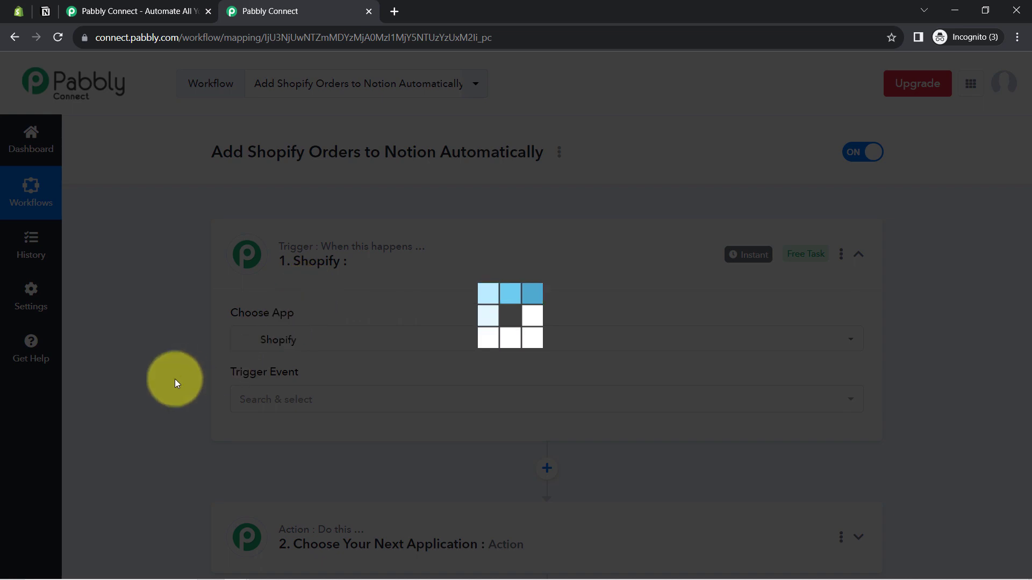
# Step: Search for Notion and choose it as the application for the workflow's action step
pyautogui.scroll(-3, 165, 385)
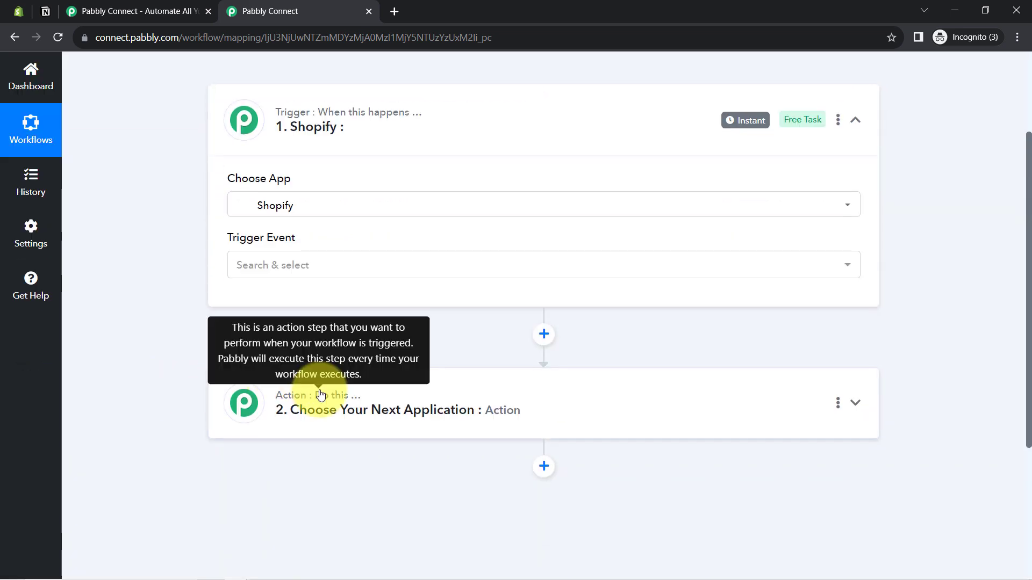
pyautogui.click(283, 396)
pyautogui.scroll(-3, 259, 385)
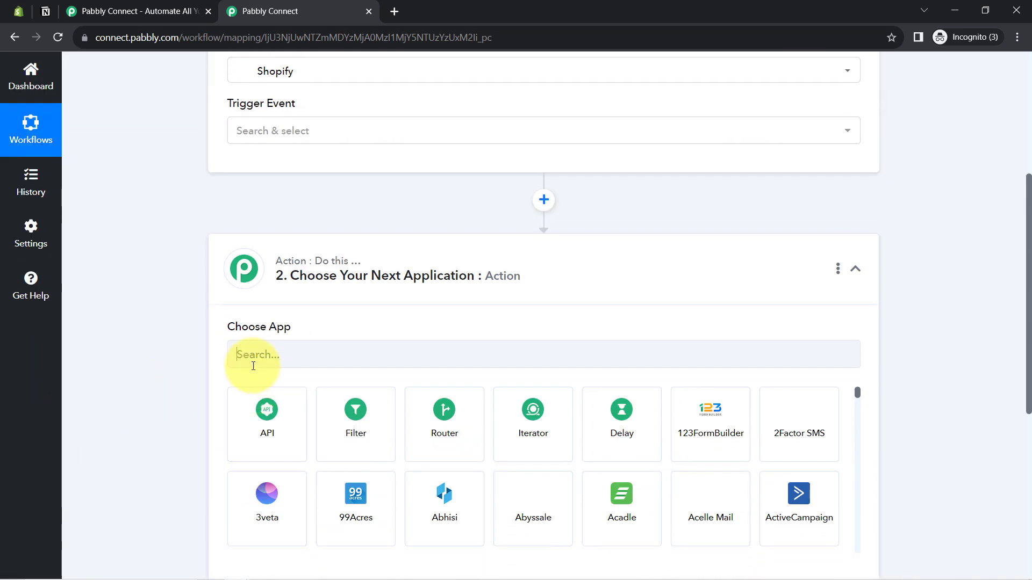
pyautogui.click(254, 366)
pyautogui.write('notion')
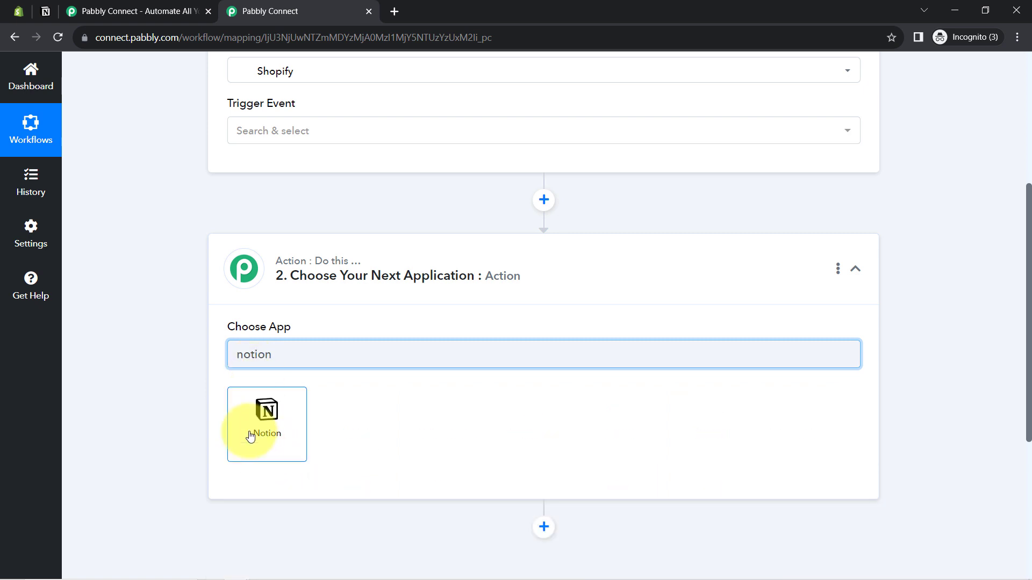
pyautogui.click(250, 437)
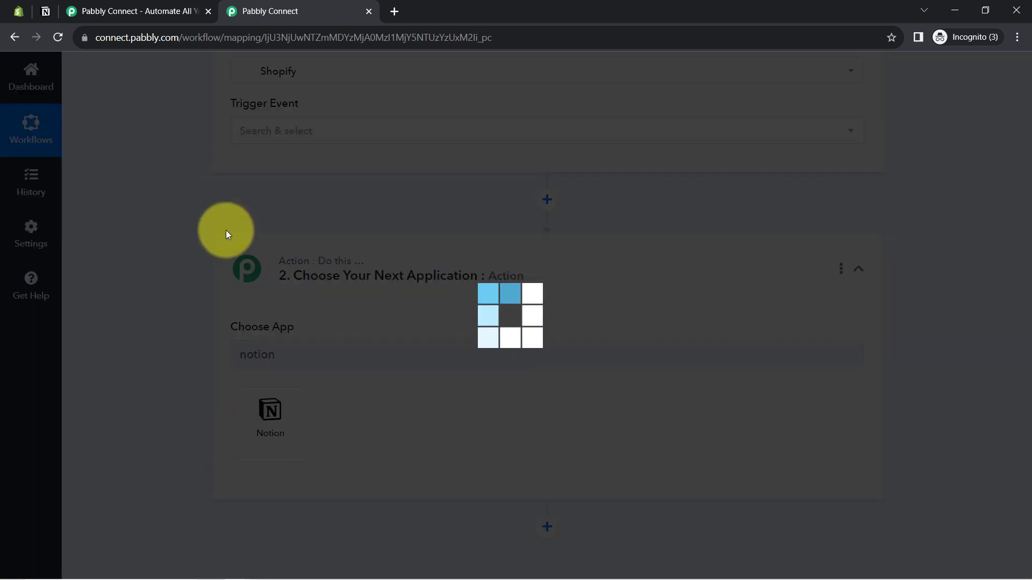
# Step: Set the Shopify trigger event to New Order
pyautogui.scroll(5, 279, 236)
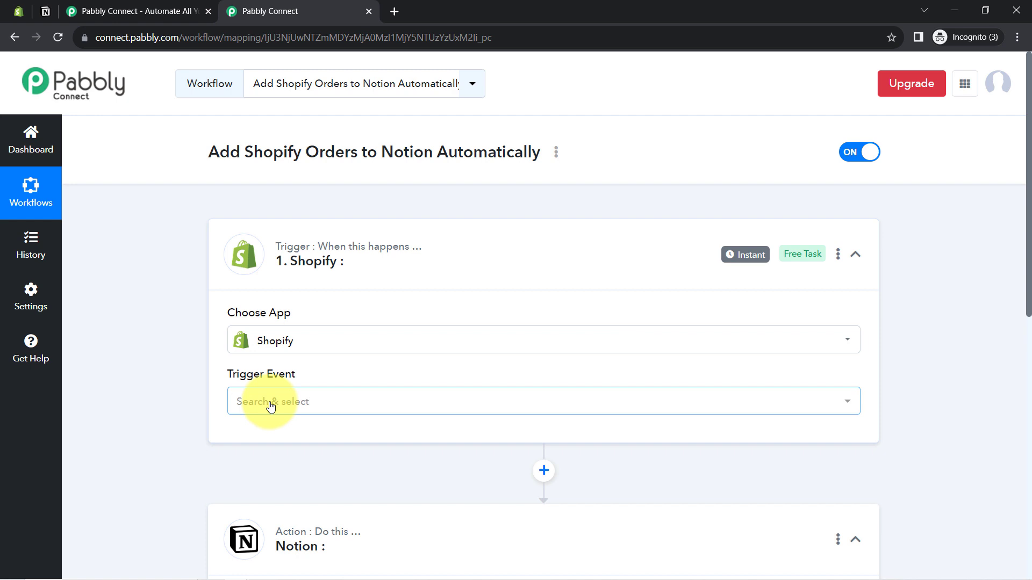
pyautogui.scroll(-2, 146, 350)
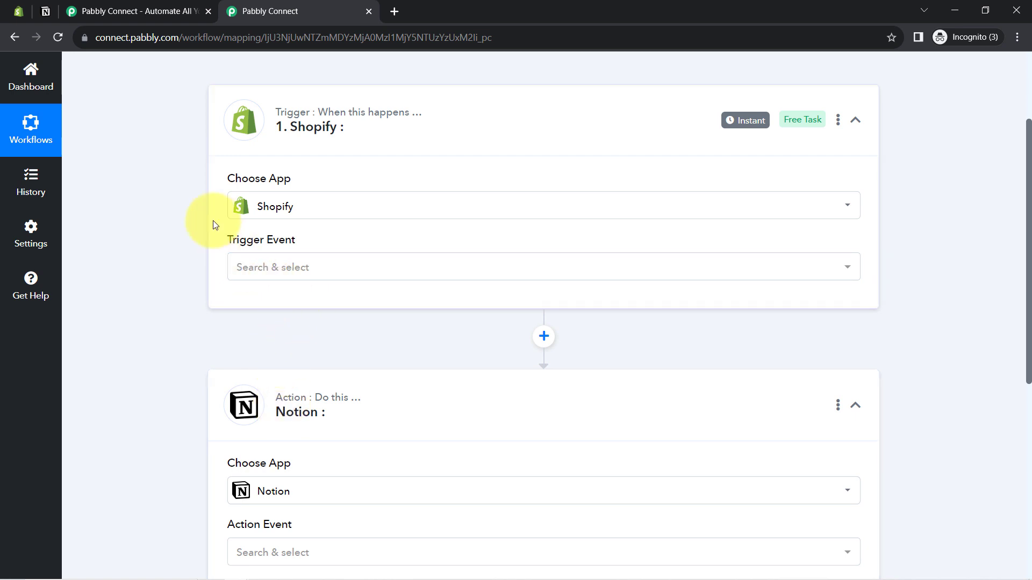
pyautogui.scroll(2, 221, 226)
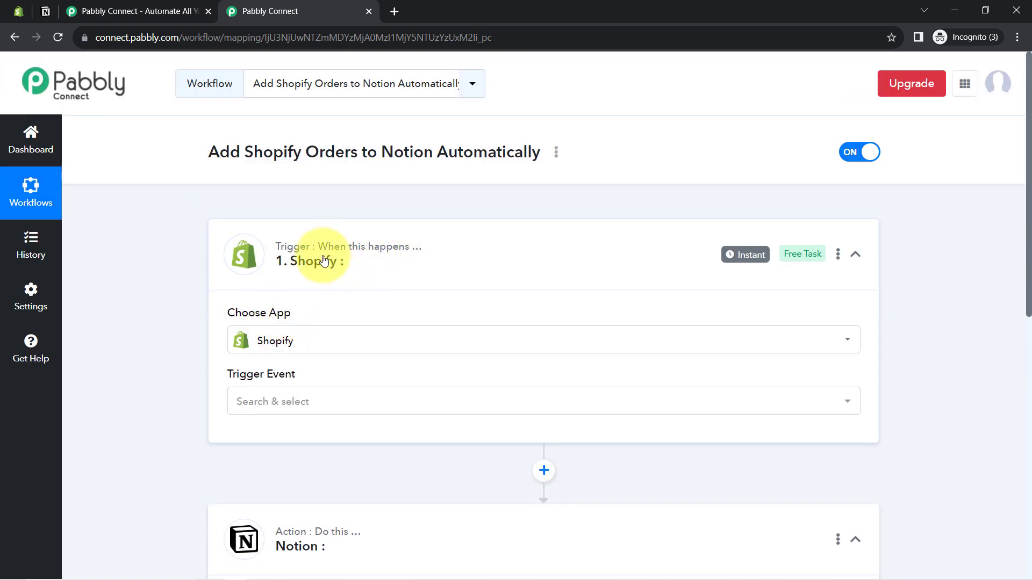
pyautogui.click(276, 401)
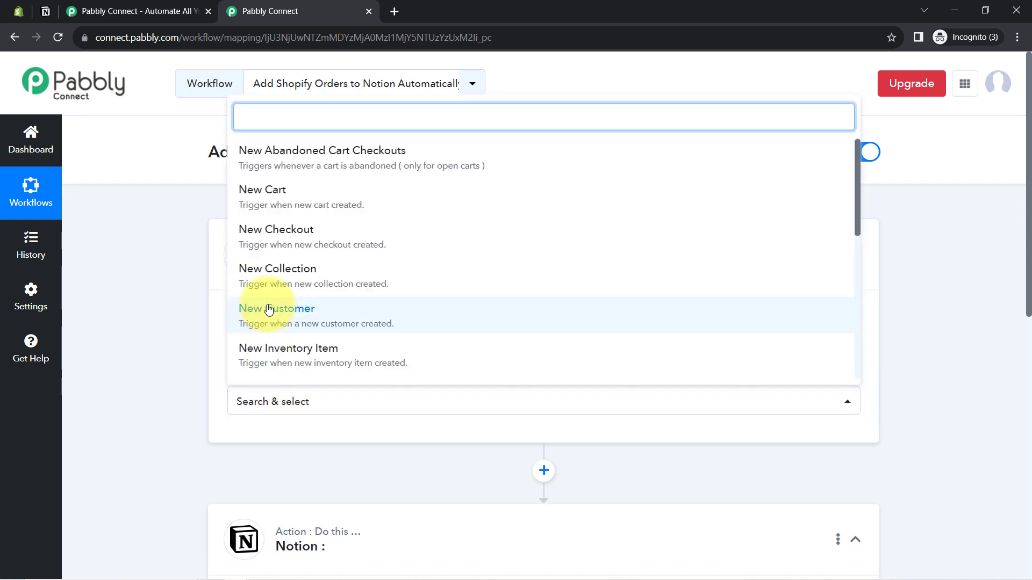
pyautogui.scroll(-1, 307, 275)
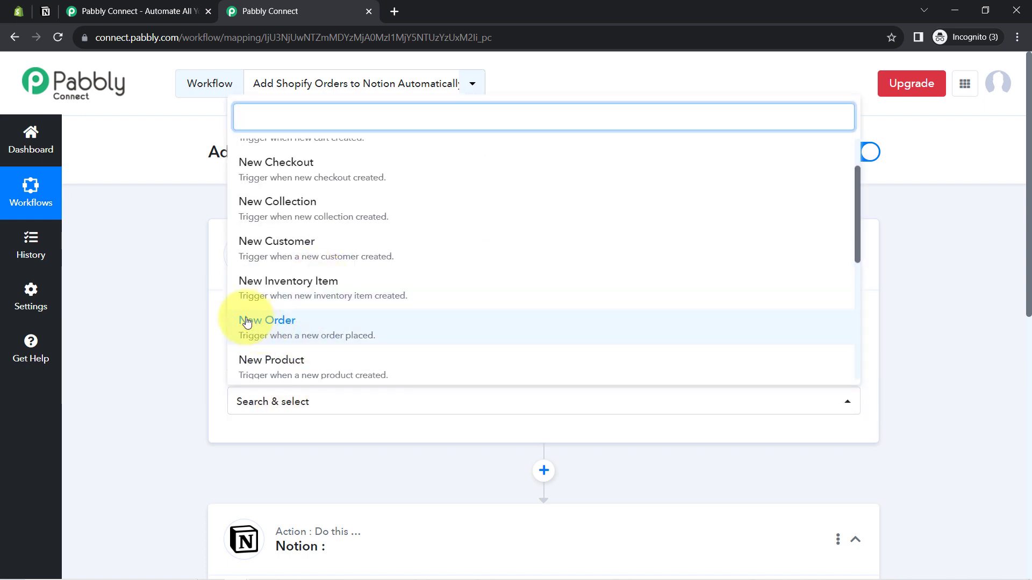
pyautogui.click(267, 323)
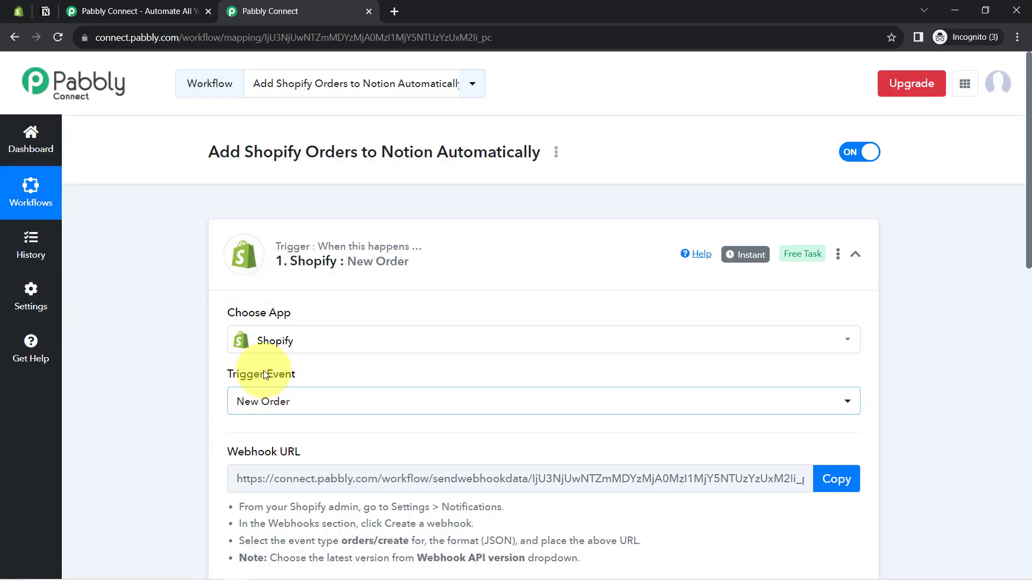
# Step: Read the Shopify webhook setup instructions in the trigger step and copy the webhook URL
pyautogui.scroll(-4, 190, 303)
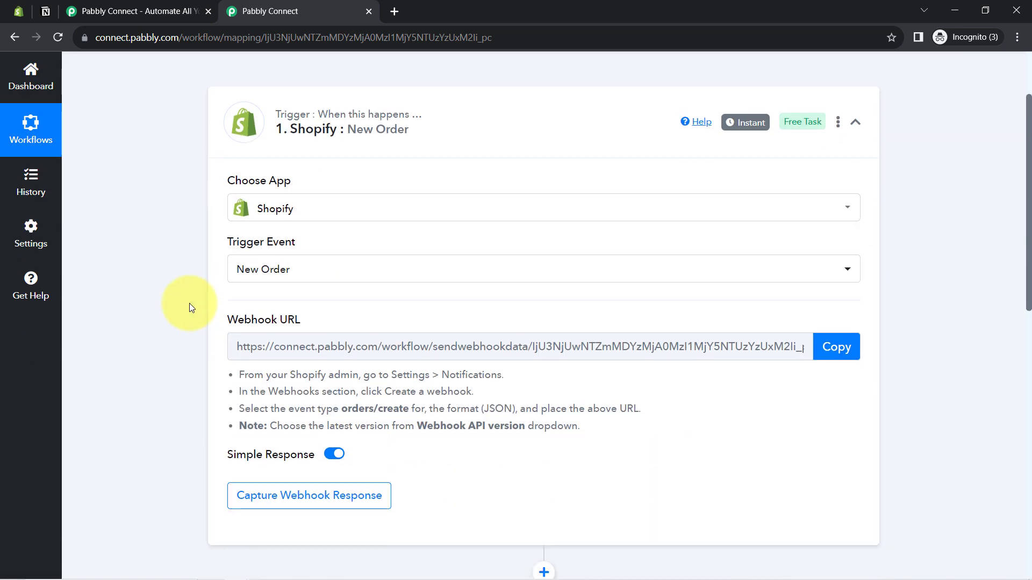
pyautogui.moveTo(237, 251); pyautogui.dragTo(304, 252)
pyautogui.moveTo(239, 305); pyautogui.dragTo(562, 362)
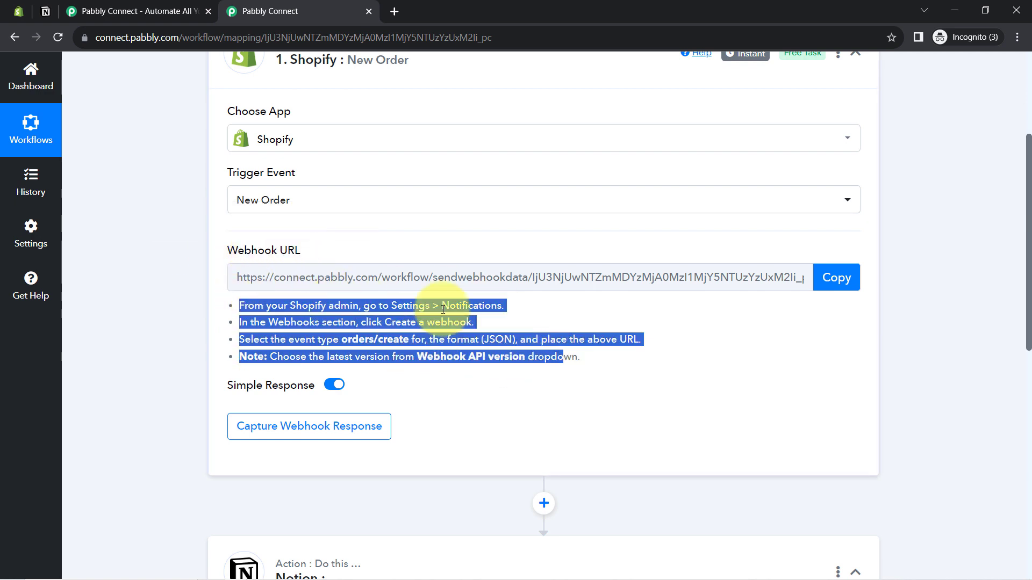
pyautogui.click(829, 279)
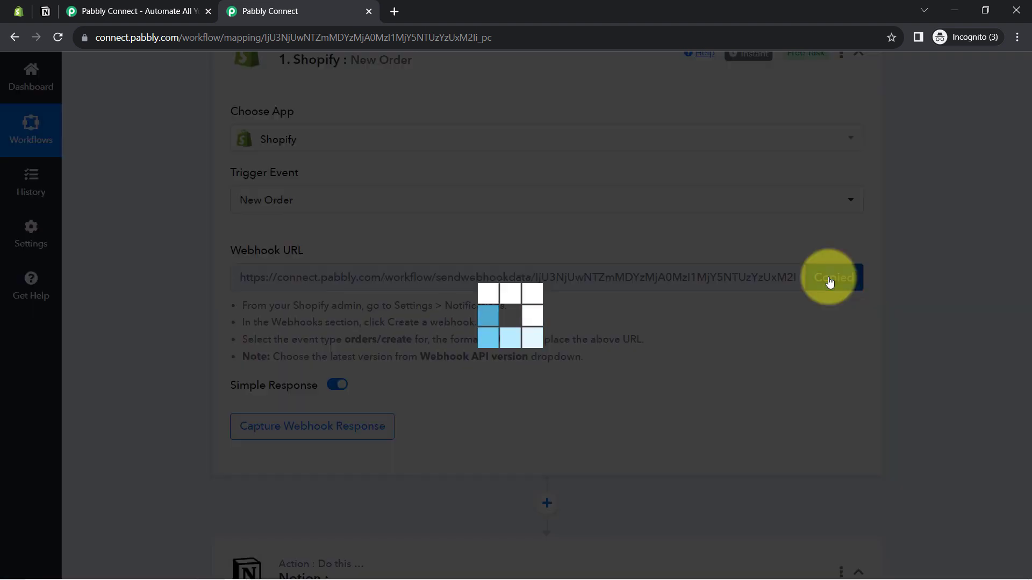
# Step: Switch to the Shopify admin and open the Webhooks section of the store's notification settings
pyautogui.click(11, 13)
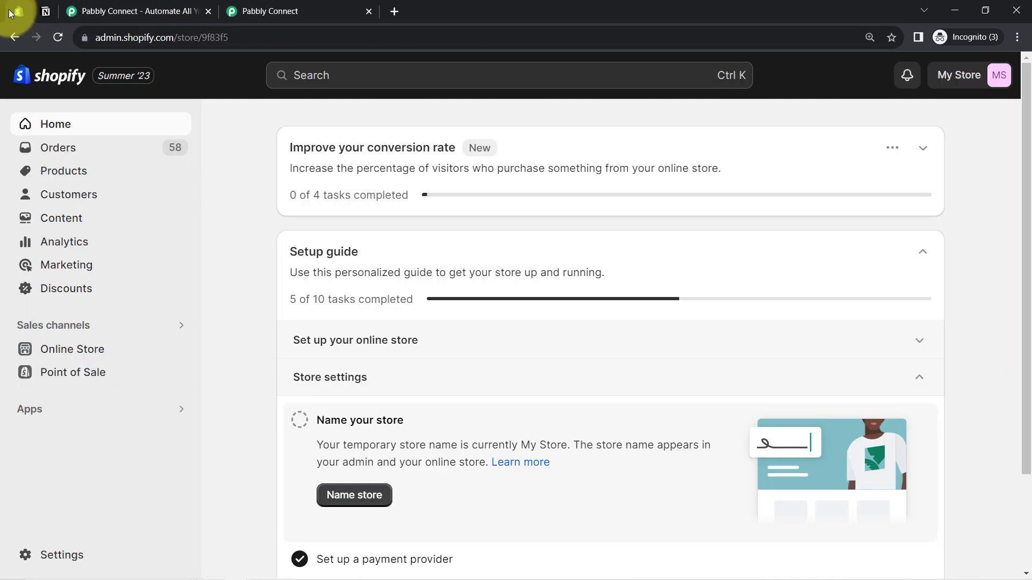
pyautogui.click(60, 557)
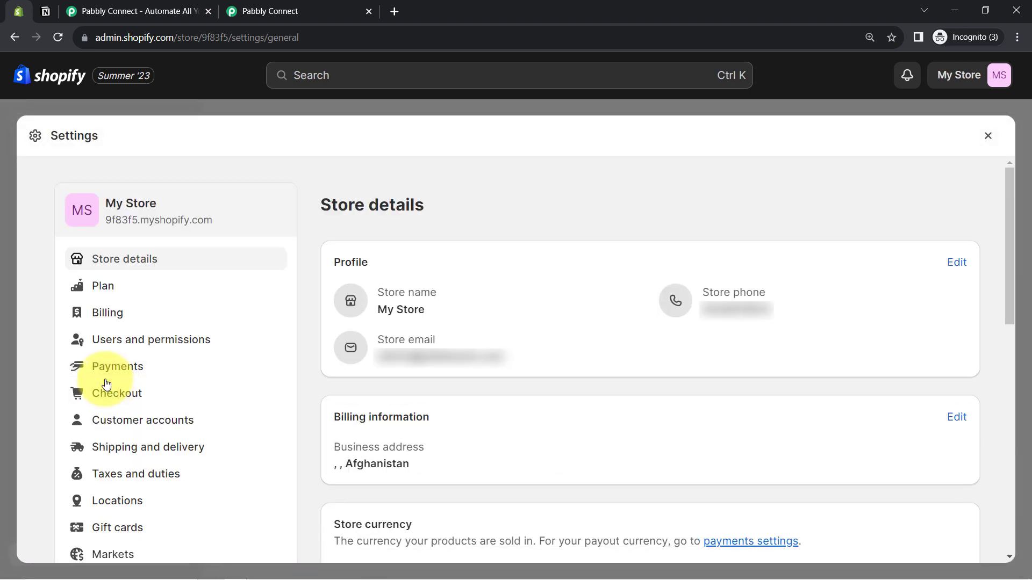
pyautogui.scroll(-3, 108, 376)
pyautogui.scroll(-4, 108, 406)
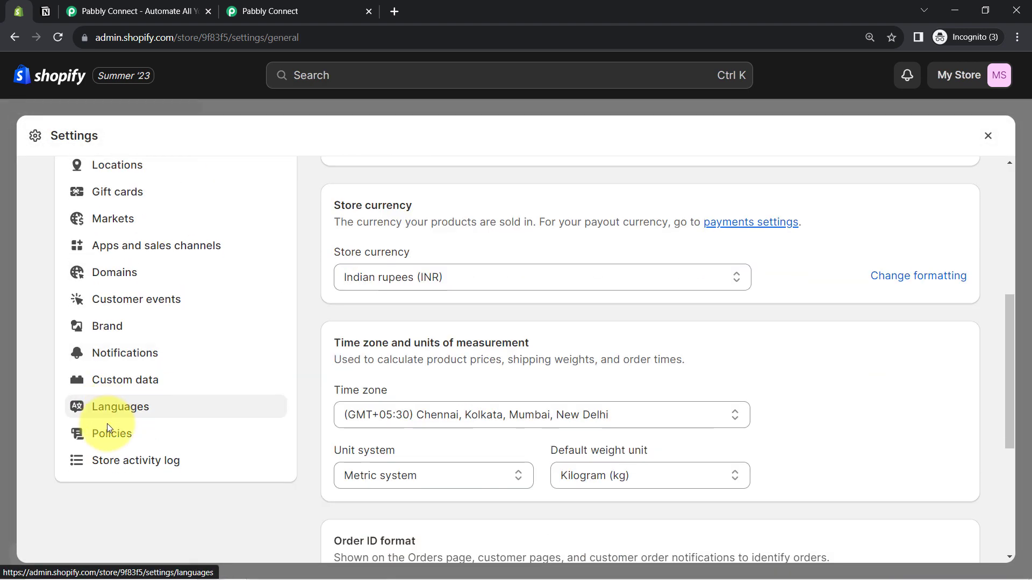
pyautogui.click(106, 356)
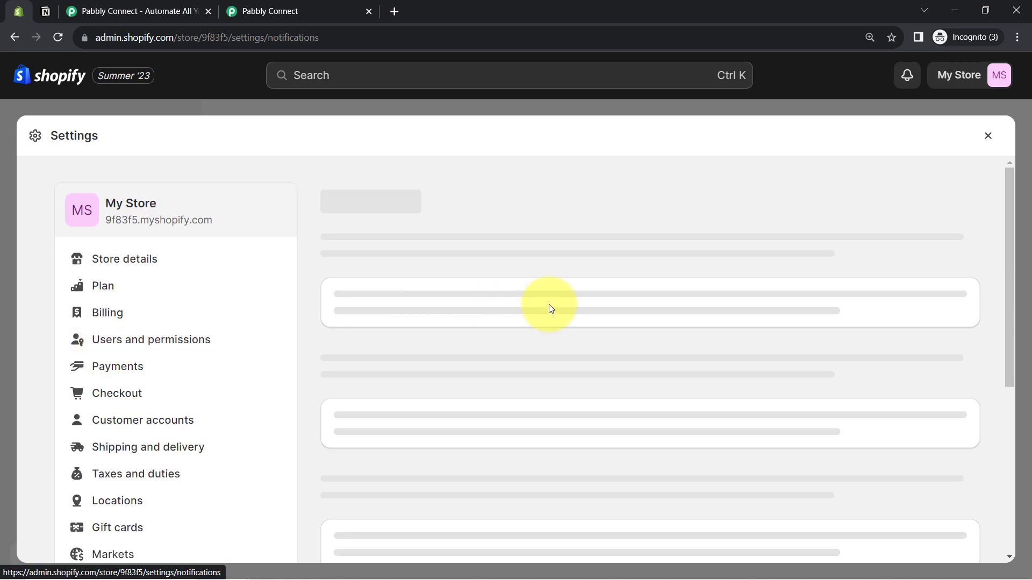
pyautogui.scroll(-12, 554, 317)
pyautogui.scroll(-20, 570, 371)
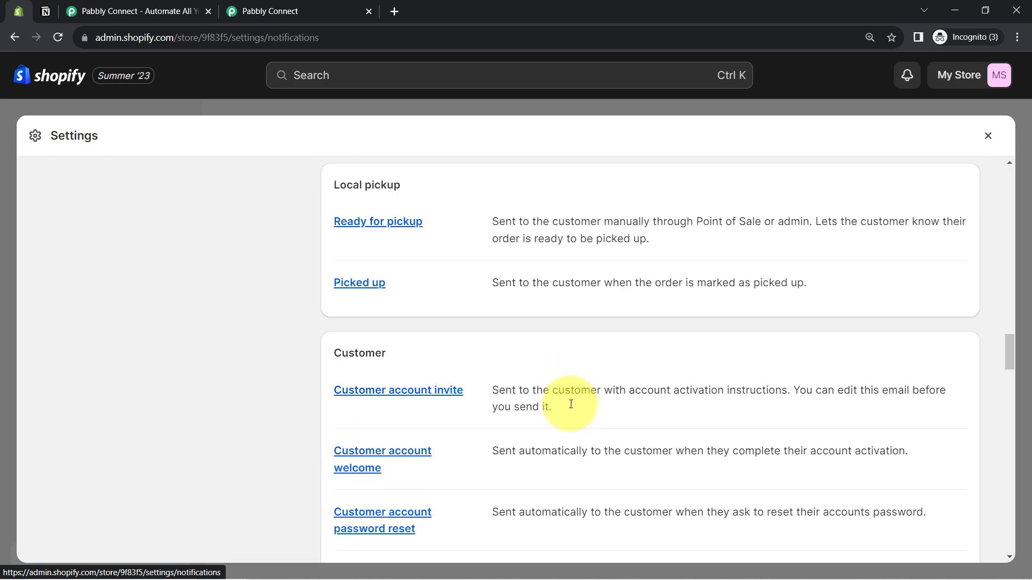
pyautogui.scroll(-10, 571, 407)
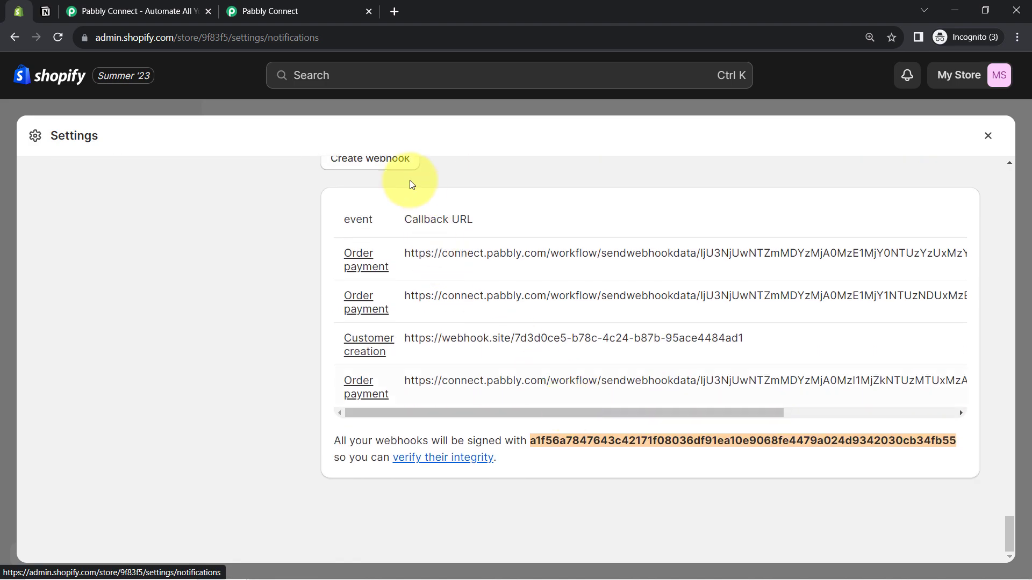
pyautogui.scroll(2, 367, 181)
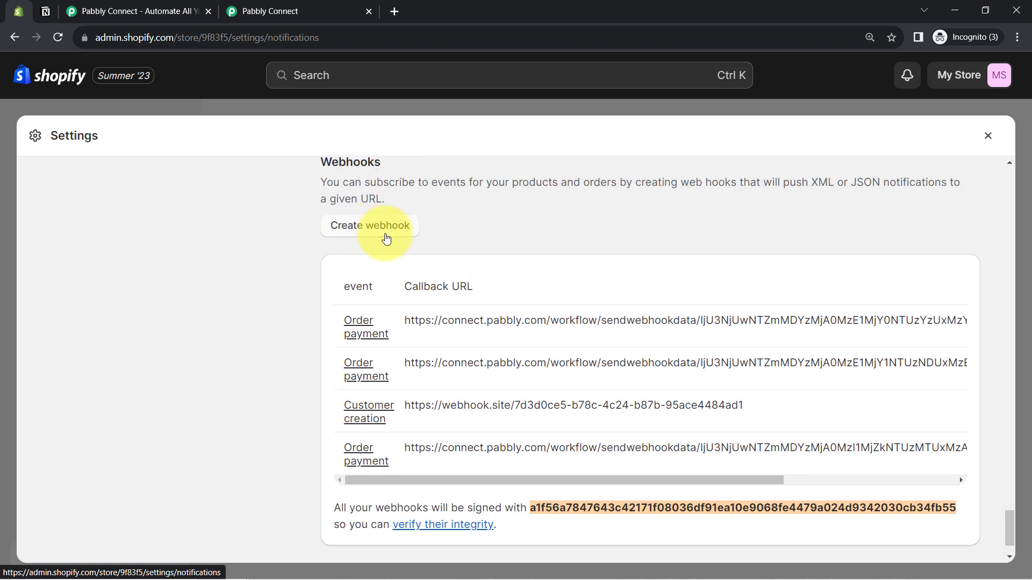
# Step: Start a new webhook in Shopify and paste the copied Pabbly Connect webhook address as its URL
pyautogui.click(380, 225)
pyautogui.click(317, 333)
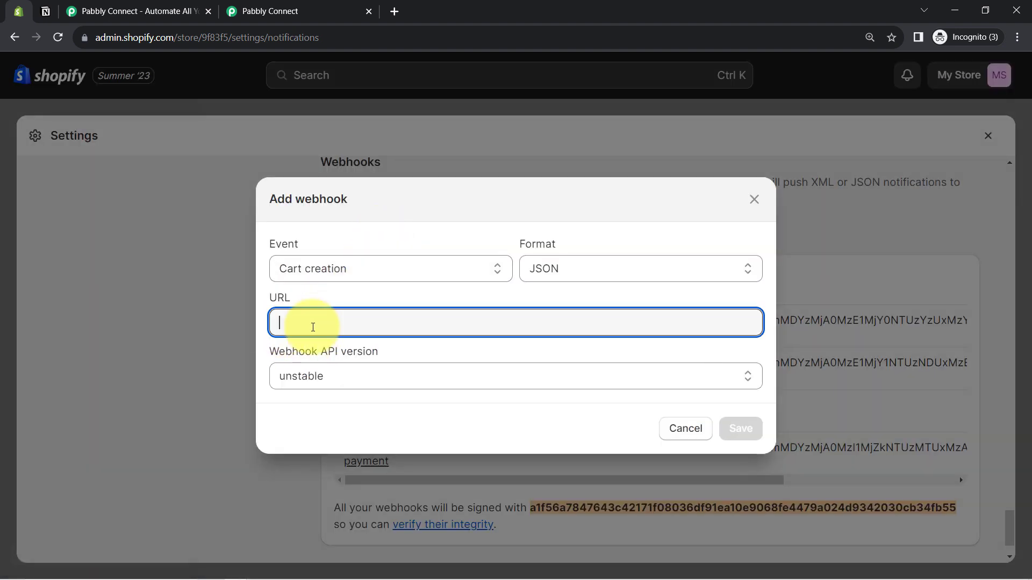
pyautogui.hotkey('ctrl', 'v')
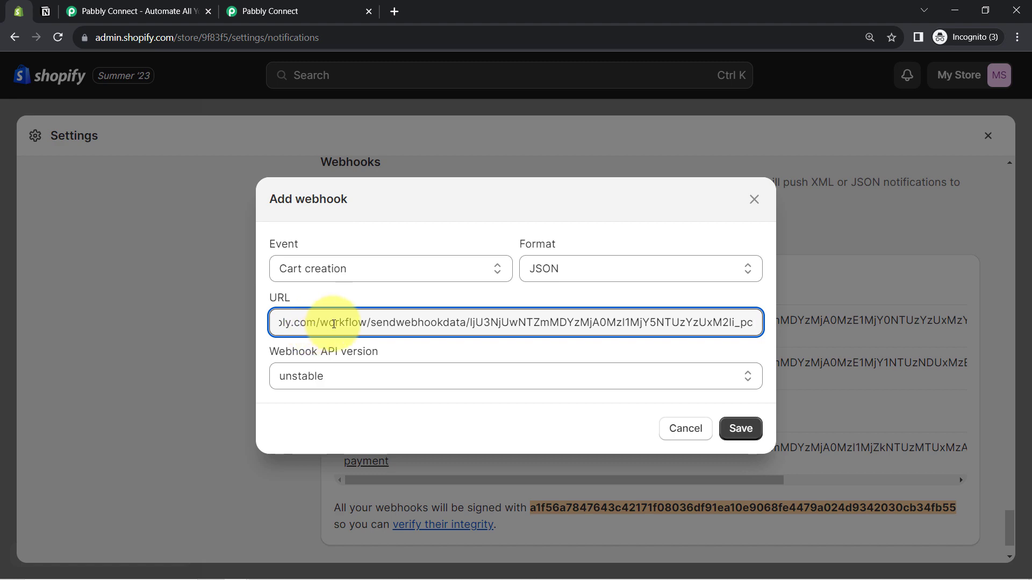
# Step: Set the new webhook's event to Order payment
pyautogui.click(302, 269)
pyautogui.click(326, 269)
pyautogui.click(331, 269)
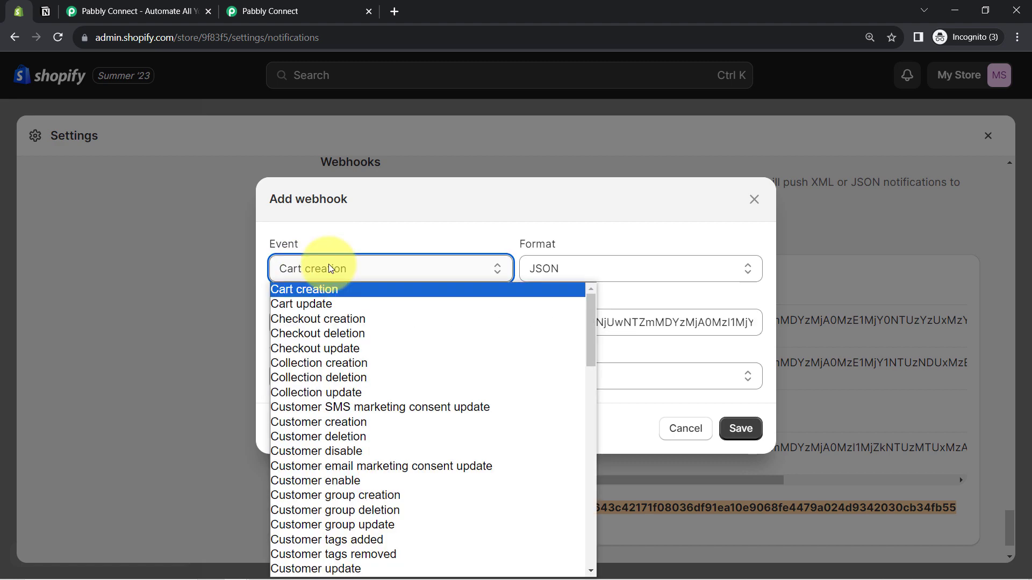
pyautogui.press('o')
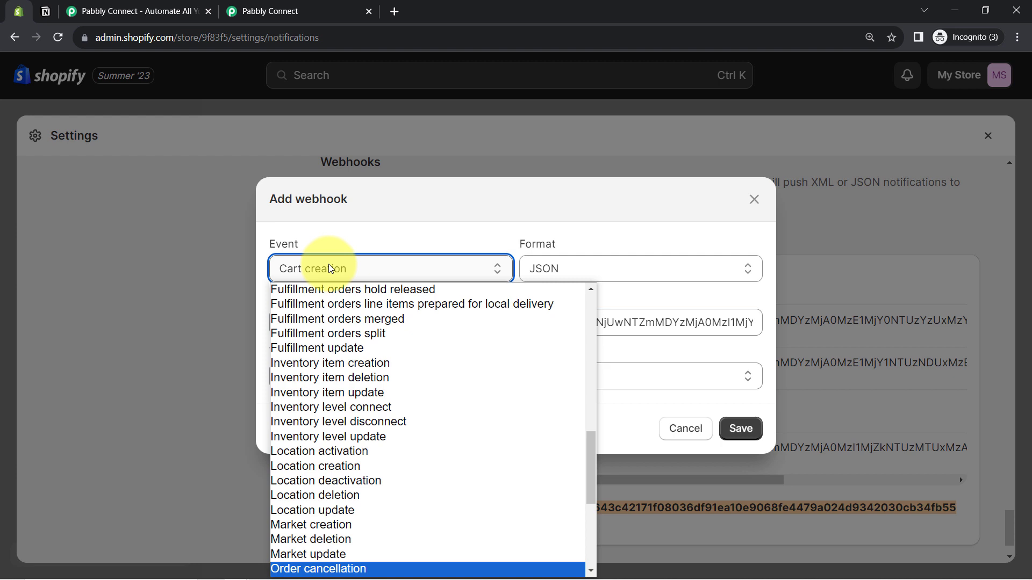
pyautogui.scroll(-3, 288, 415)
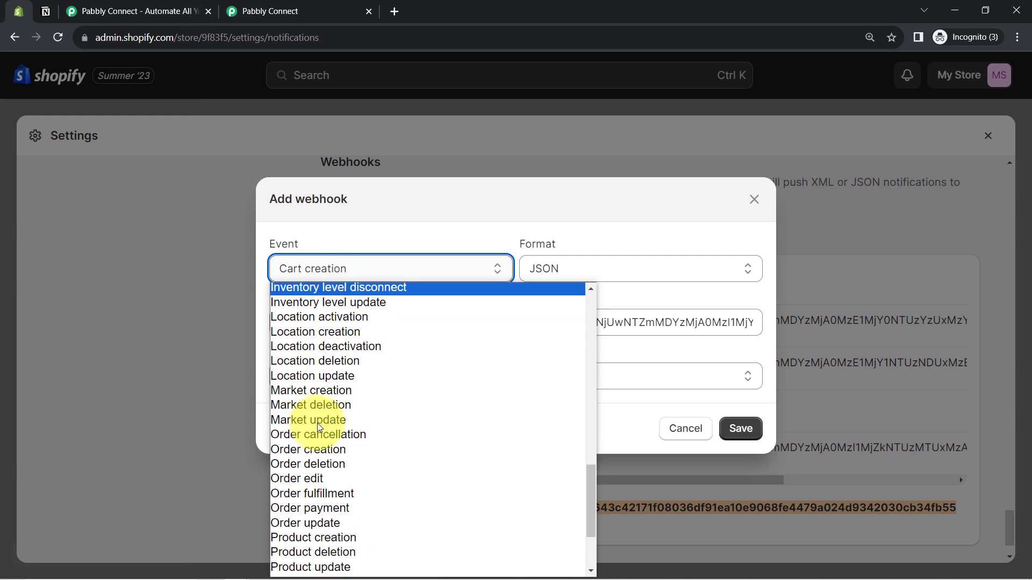
pyautogui.click(288, 509)
# Step: Keep the JSON format, set the webhook API version to 2023-10 (Release candidate), save the webhook and close the settings
pyautogui.click(556, 275)
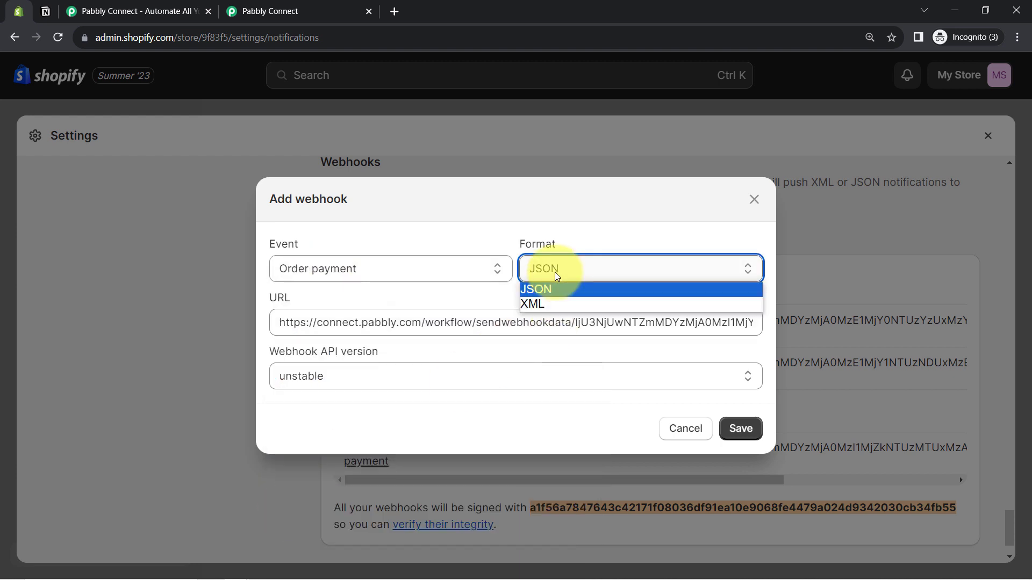
pyautogui.click(336, 384)
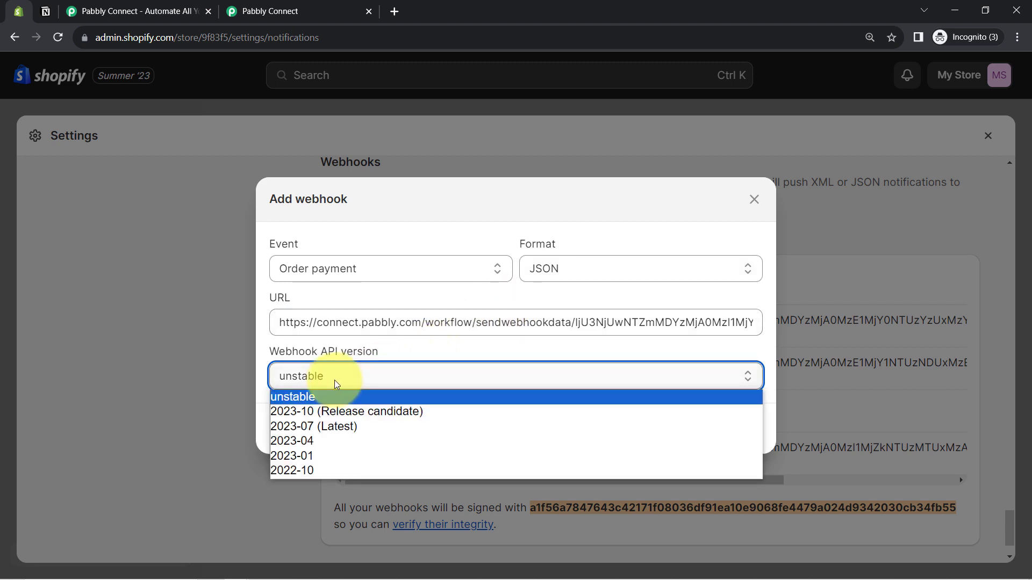
pyautogui.click(312, 413)
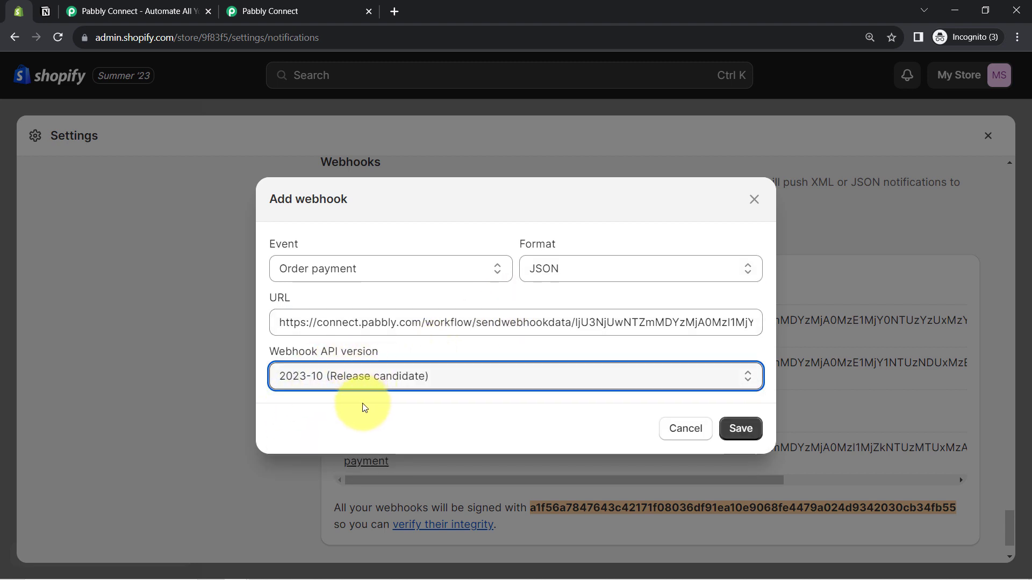
pyautogui.click(742, 429)
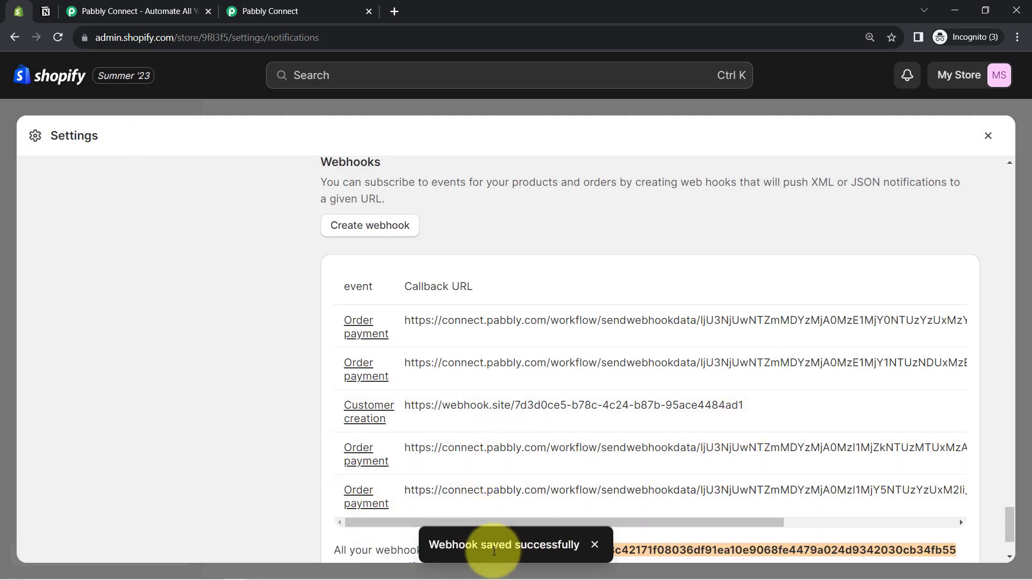
pyautogui.click(987, 136)
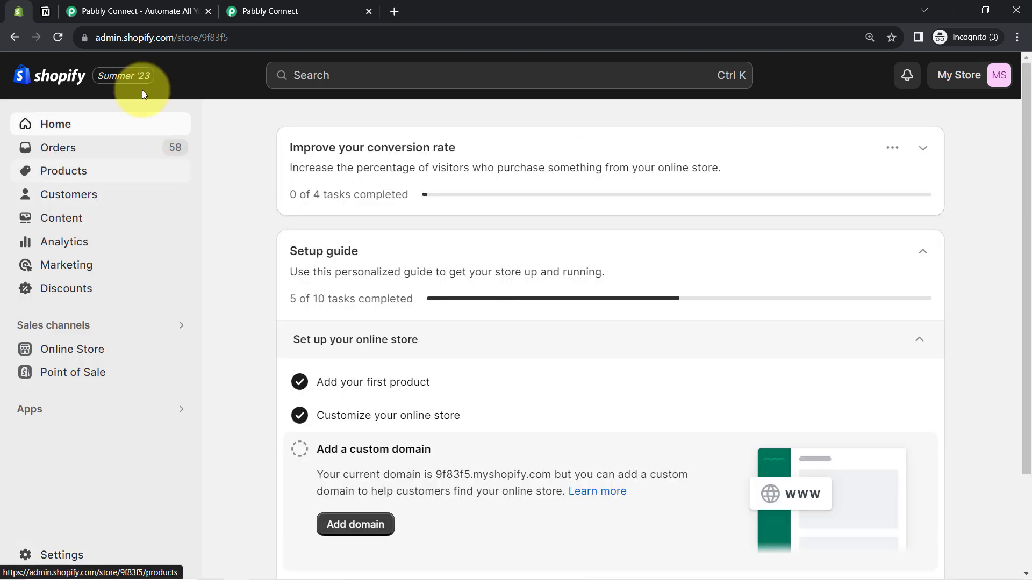
# Step: Return to the Pabbly Connect workflow and read the Shopify trigger's note about making a test submission
pyautogui.click(322, 9)
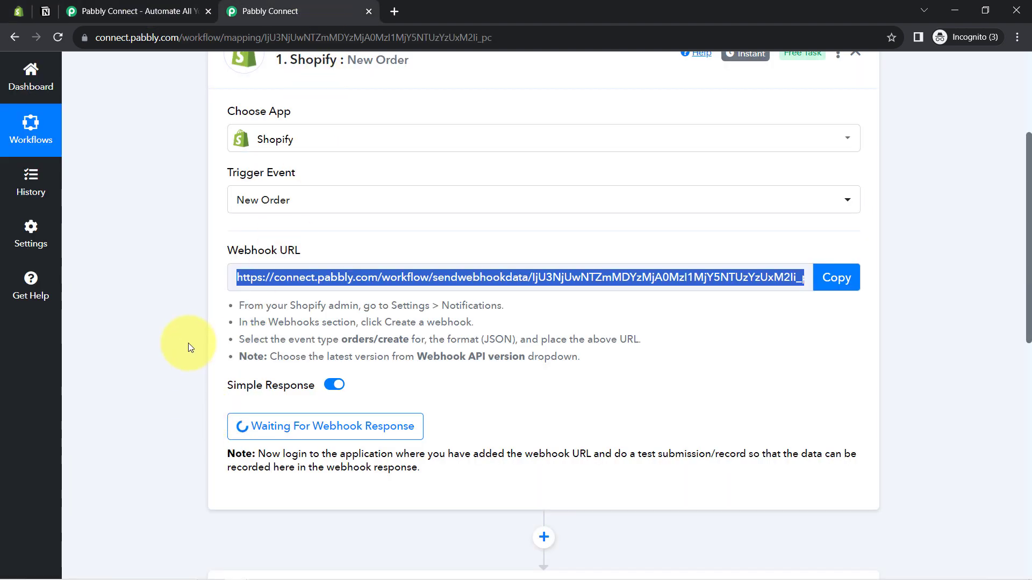
pyautogui.scroll(-3, 188, 347)
pyautogui.moveTo(280, 320); pyautogui.dragTo(396, 338)
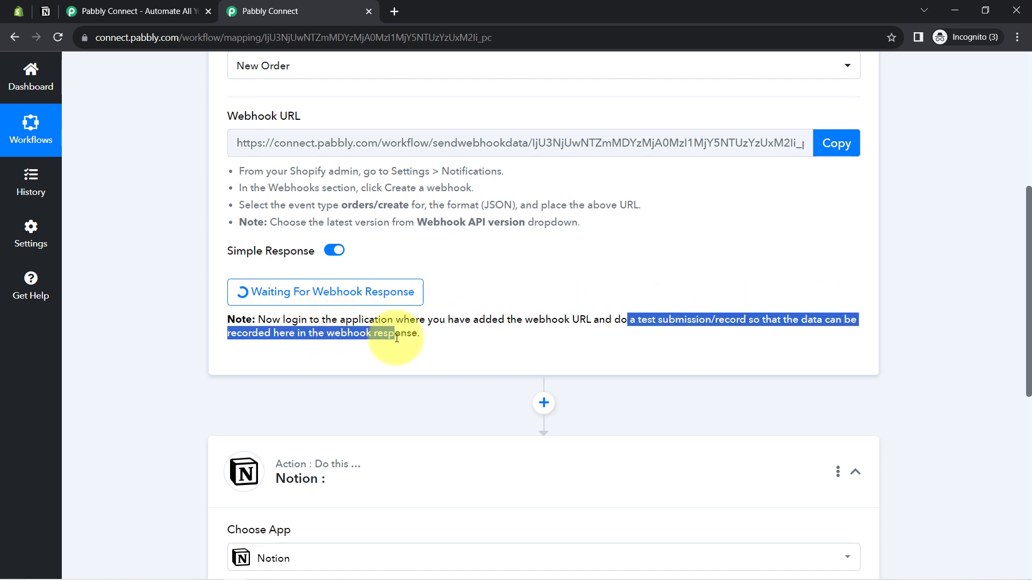
pyautogui.moveTo(612, 320); pyautogui.dragTo(754, 320)
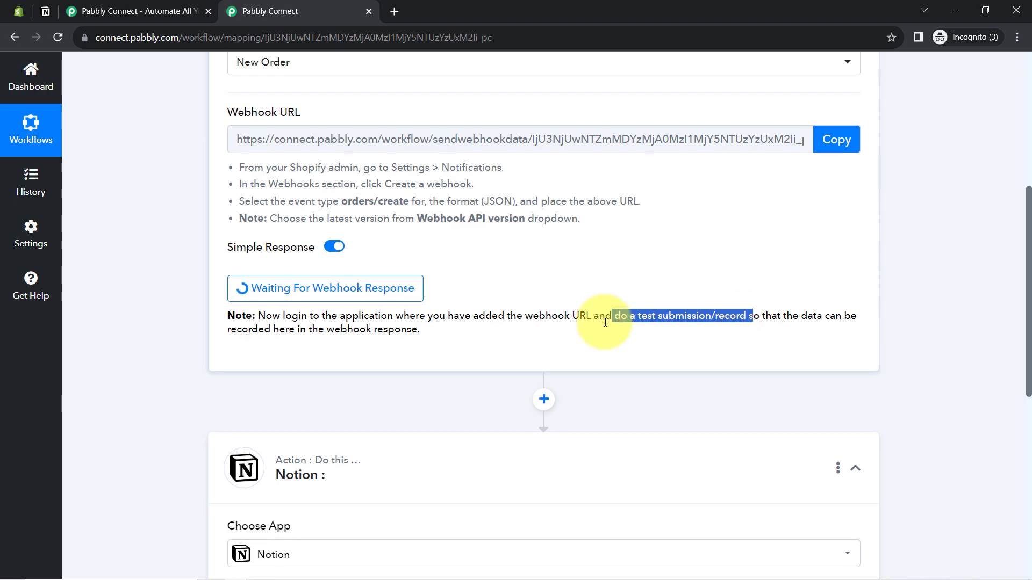
pyautogui.scroll(-1, 349, 252)
pyautogui.scroll(4, 339, 231)
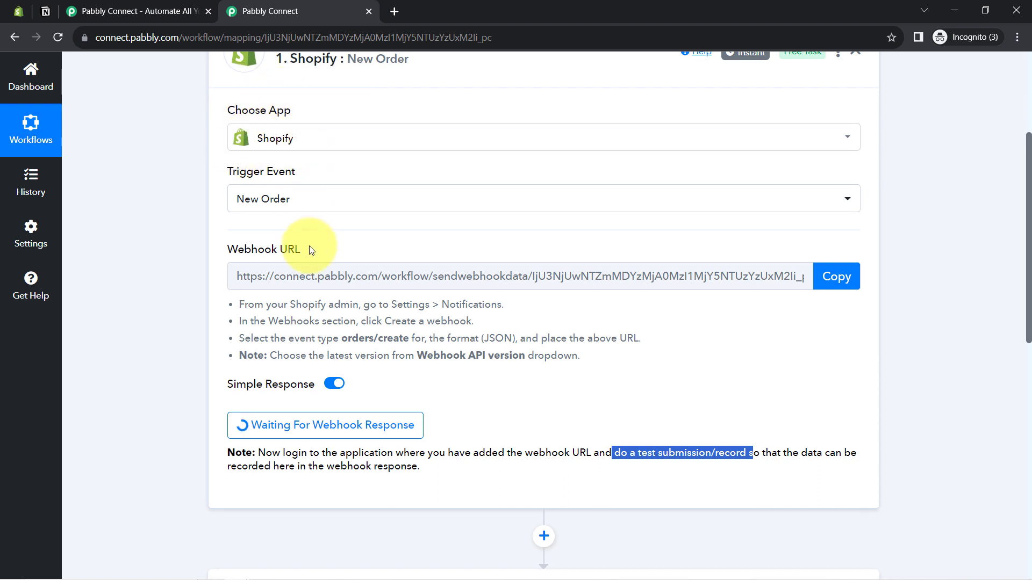
pyautogui.scroll(-3, 307, 247)
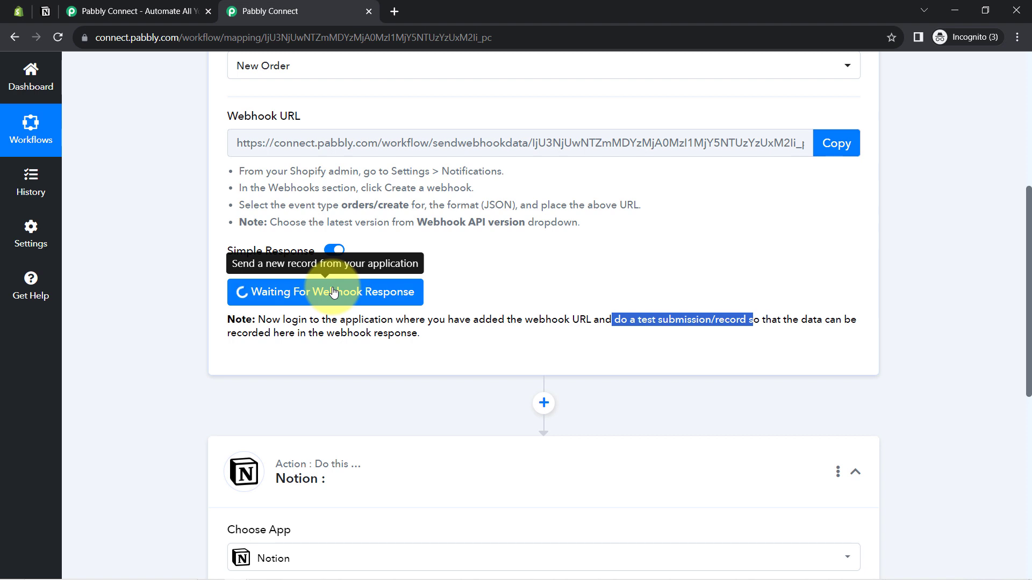
# Step: Go back to the Shopify admin and open the online store's storefront in a separate browser tab
pyautogui.click(19, 12)
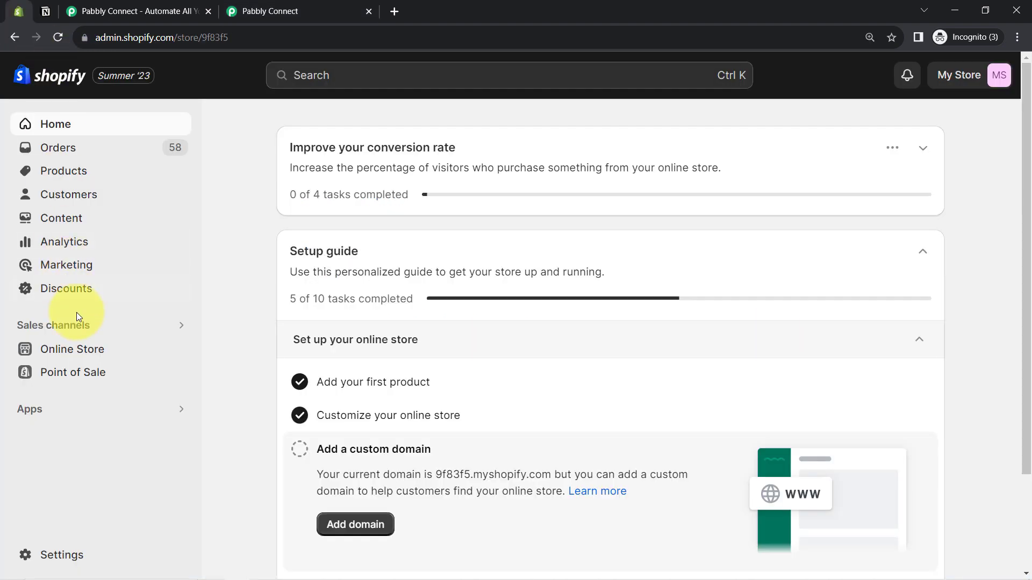
pyautogui.rightClick(169, 354)
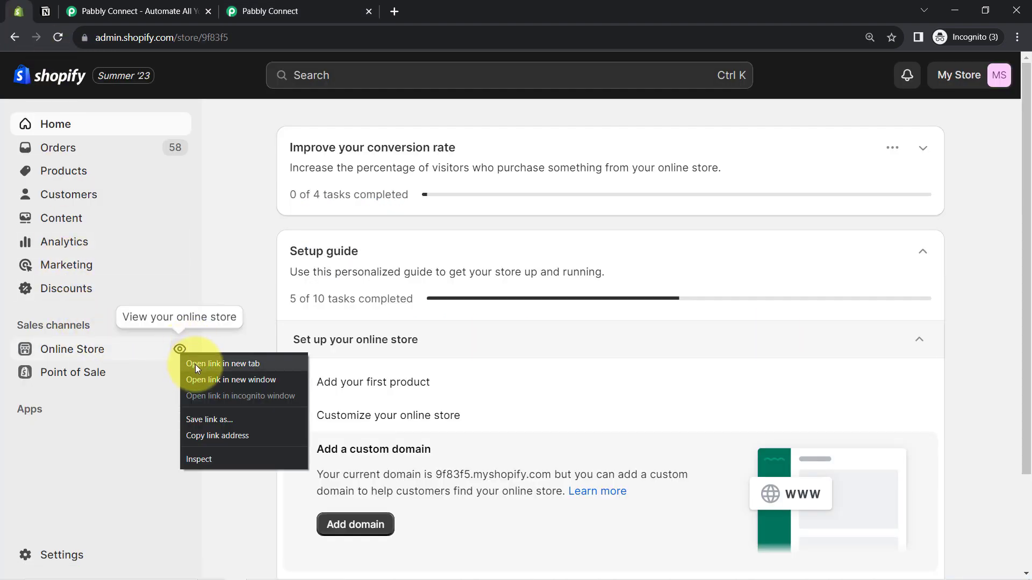
pyautogui.click(203, 361)
pyautogui.click(108, 4)
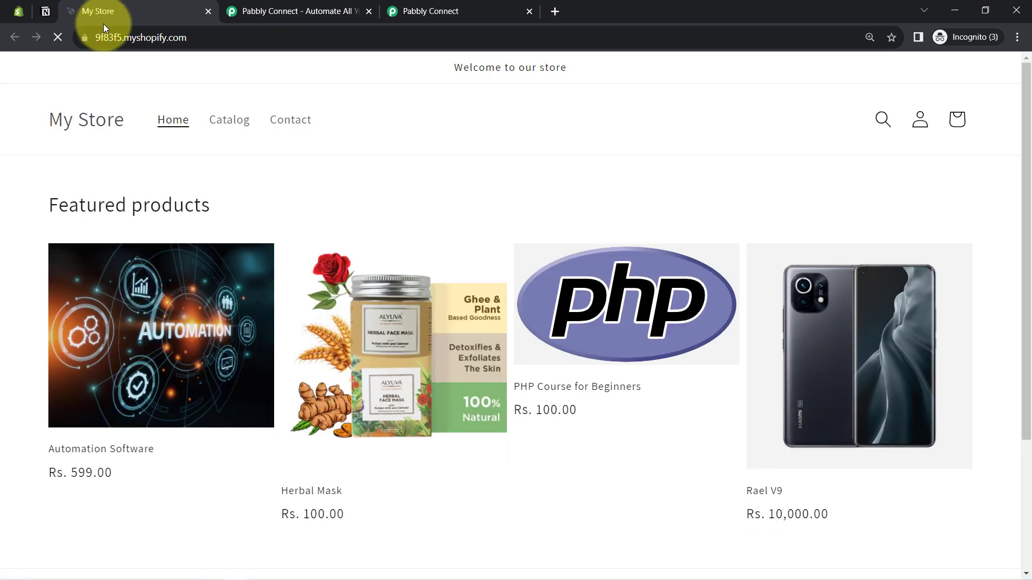
# Step: Choose the Herbal Mask from the featured products and buy one immediately to reach the checkout
pyautogui.scroll(-2, 714, 178)
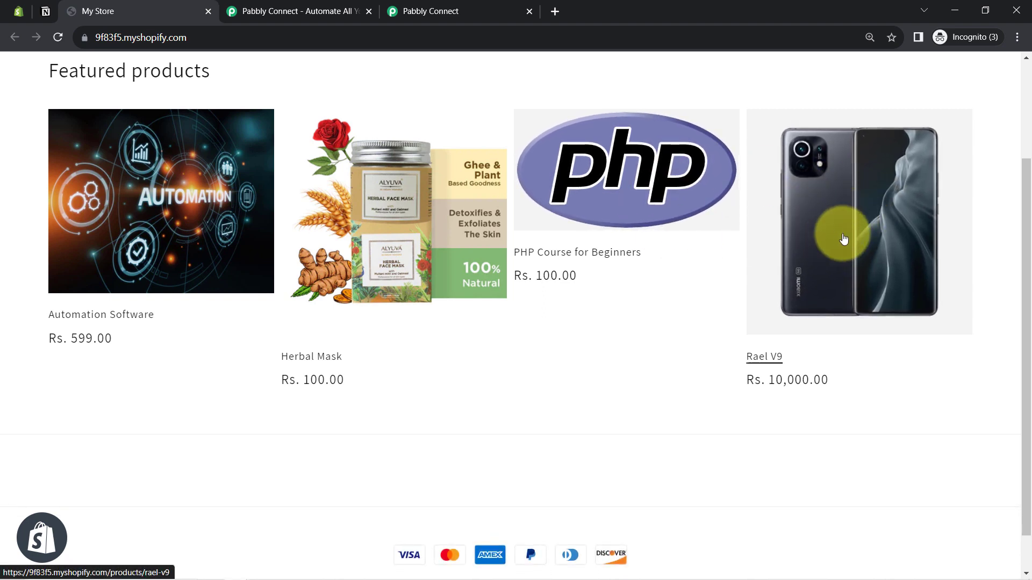
pyautogui.click(339, 240)
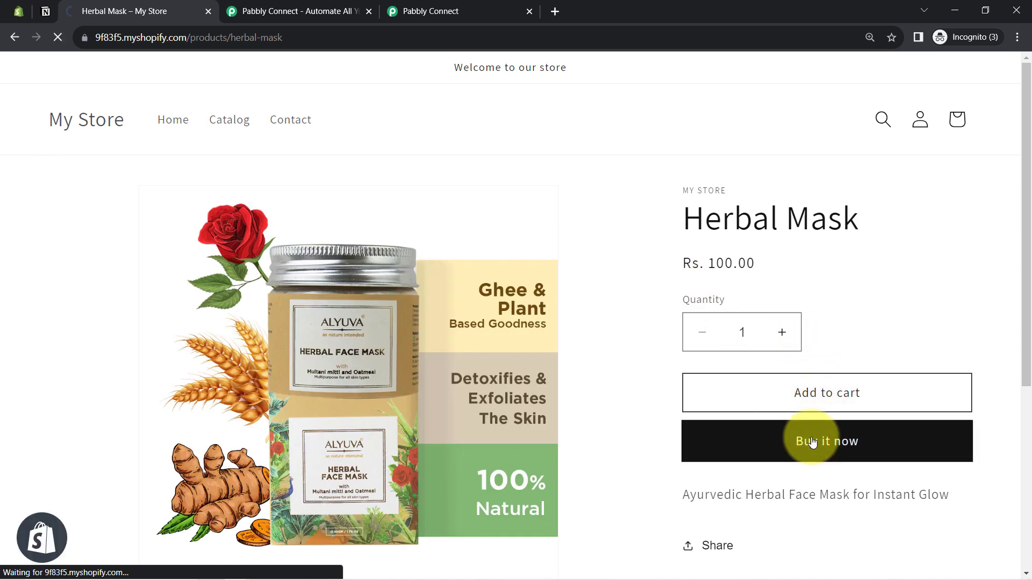
pyautogui.click(812, 442)
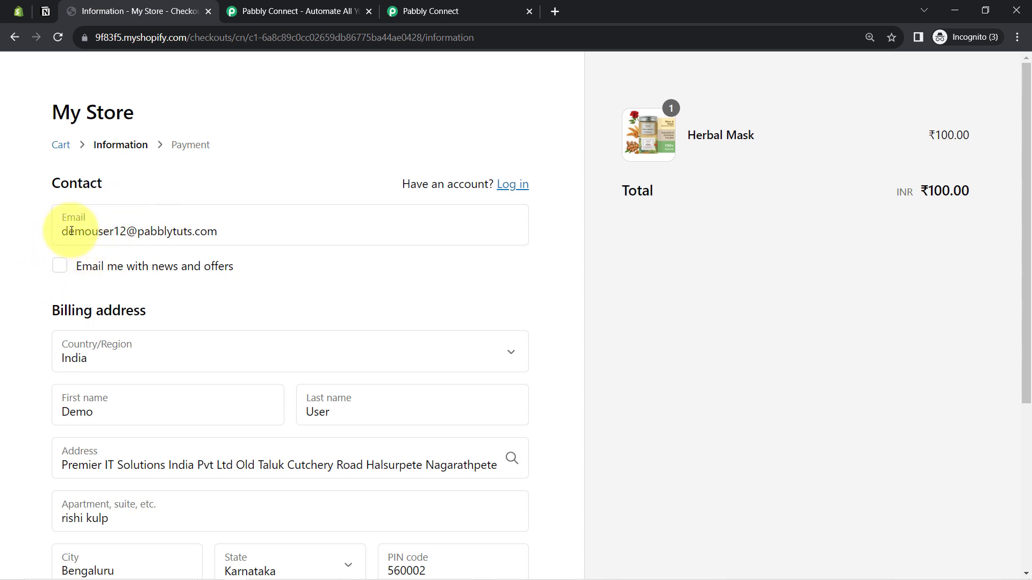
# Step: Review the prefilled contact and billing details of the test order and continue to payment
pyautogui.moveTo(72, 232); pyautogui.dragTo(207, 232)
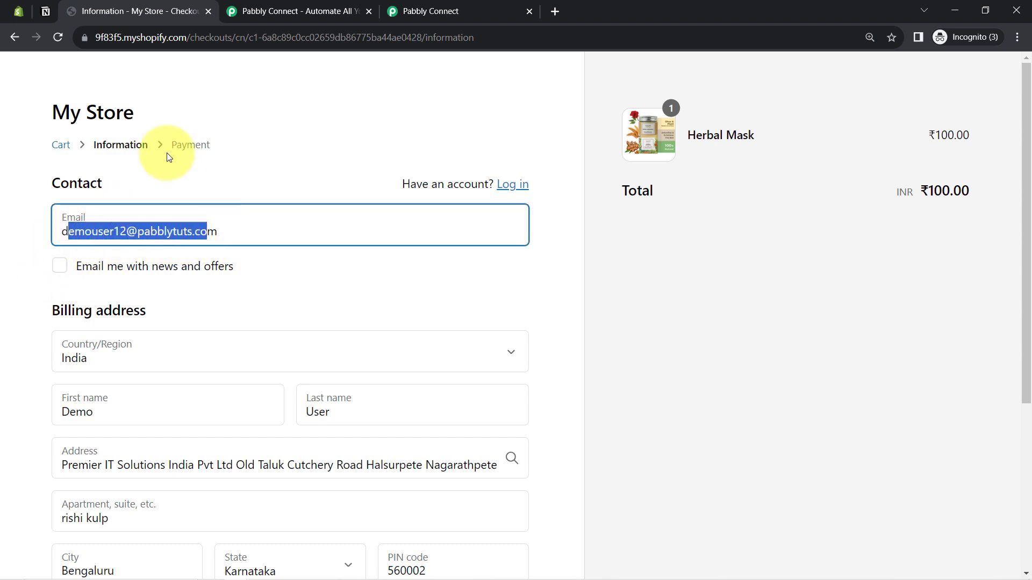
pyautogui.scroll(-4, 178, 172)
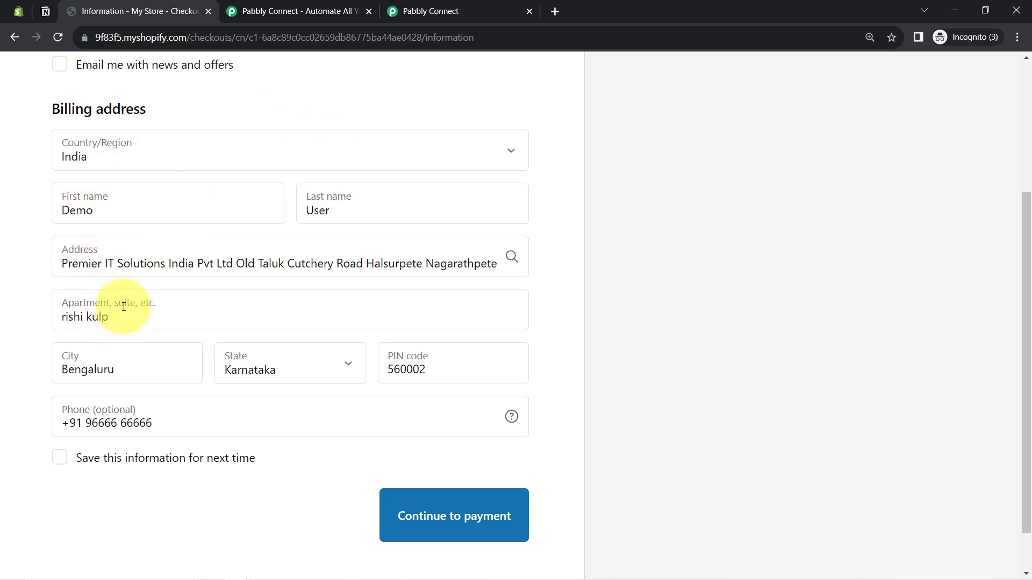
pyautogui.scroll(-1, 170, 292)
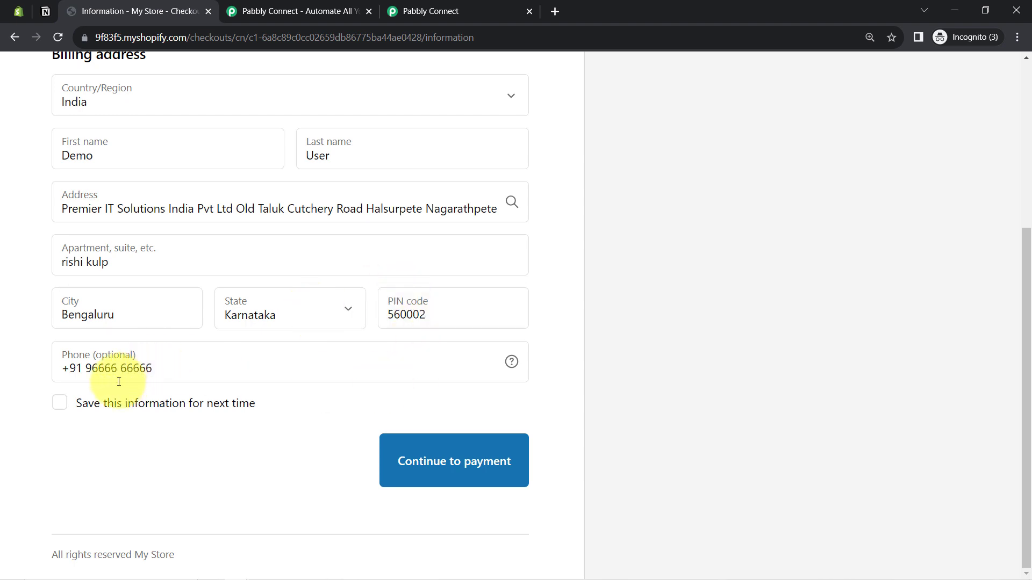
pyautogui.moveTo(88, 372); pyautogui.dragTo(143, 390)
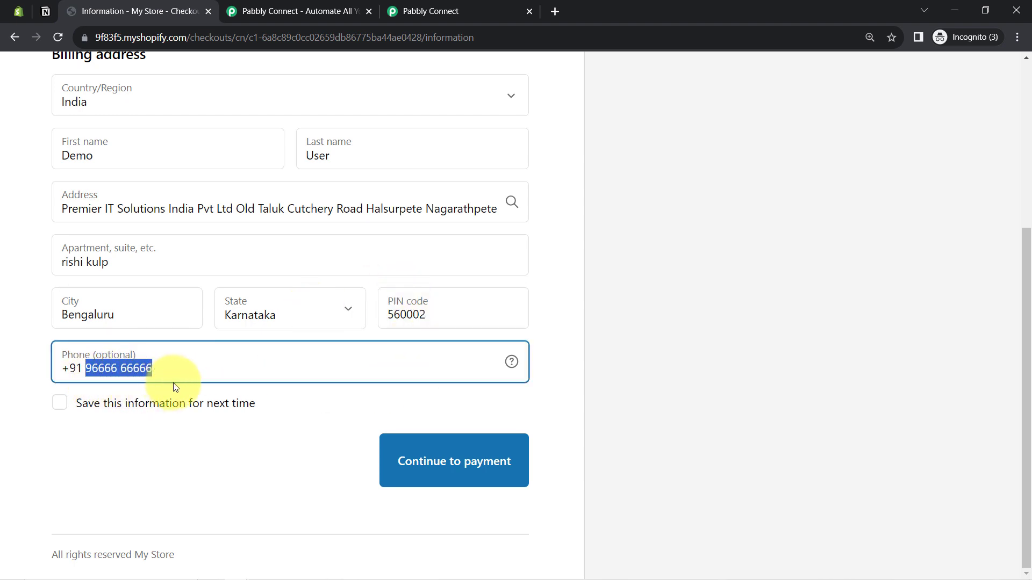
pyautogui.click(435, 458)
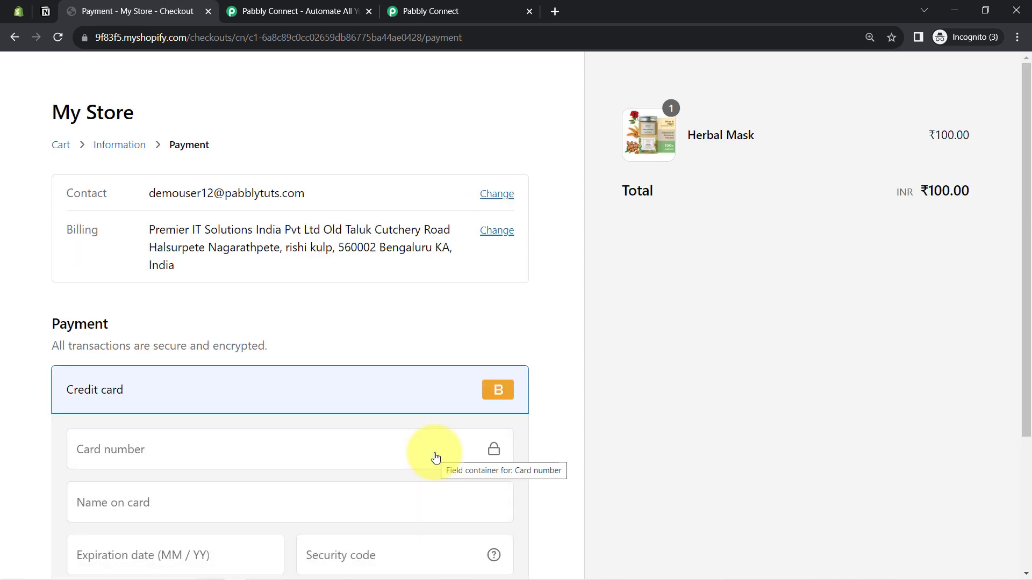
# Step: Enter the test card number, Bogus Gateway as the cardholder, the expiration date and the security code, and pay for the order
pyautogui.scroll(-2, 184, 266)
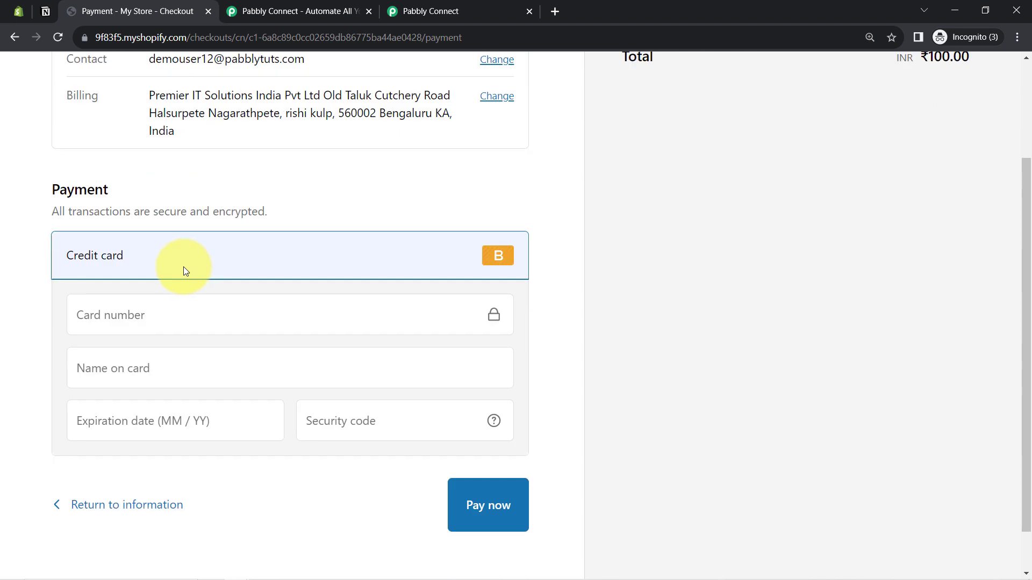
pyautogui.click(90, 326)
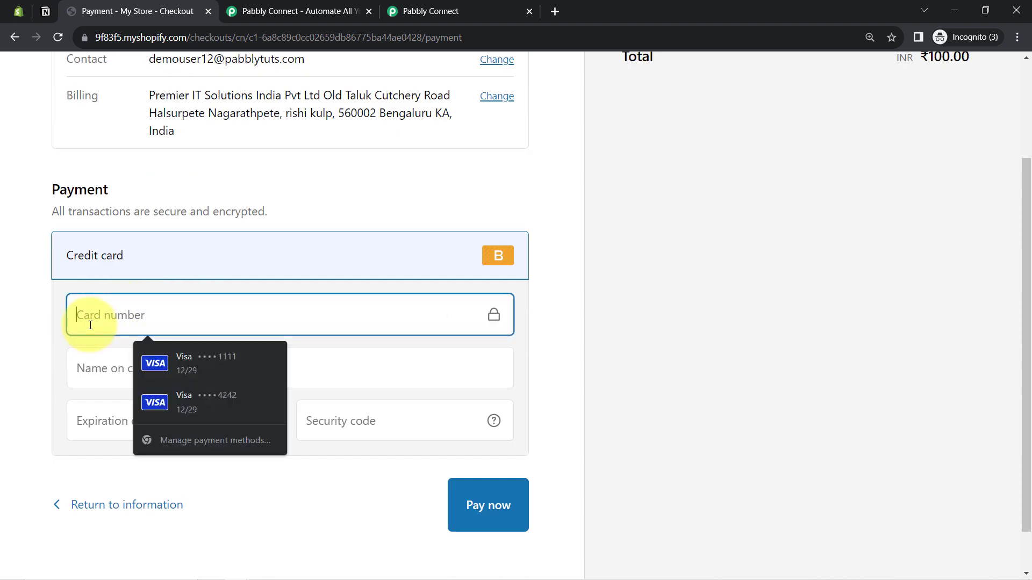
pyautogui.write('1')
pyautogui.click(89, 383)
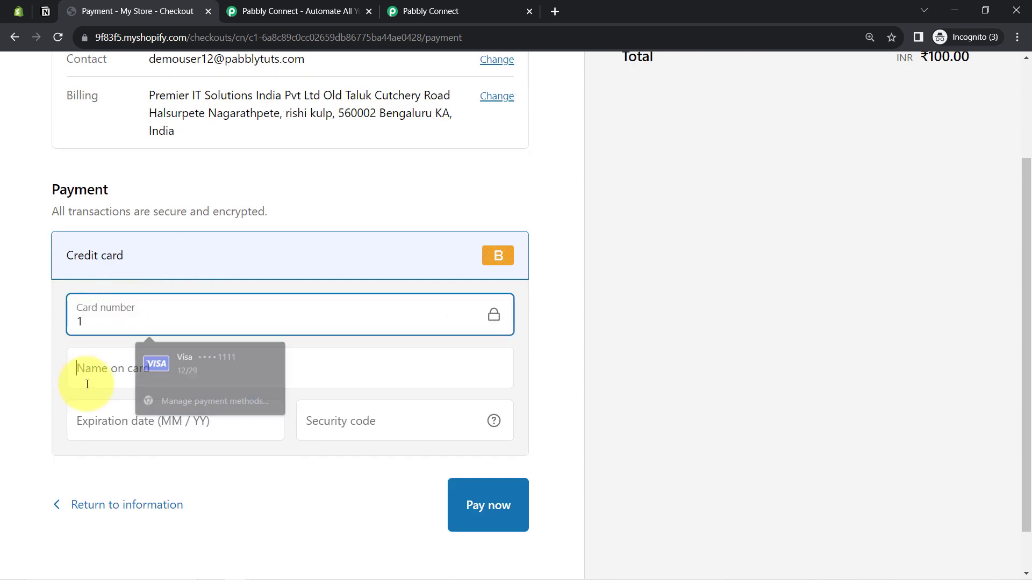
pyautogui.write('Bogus Gateway')
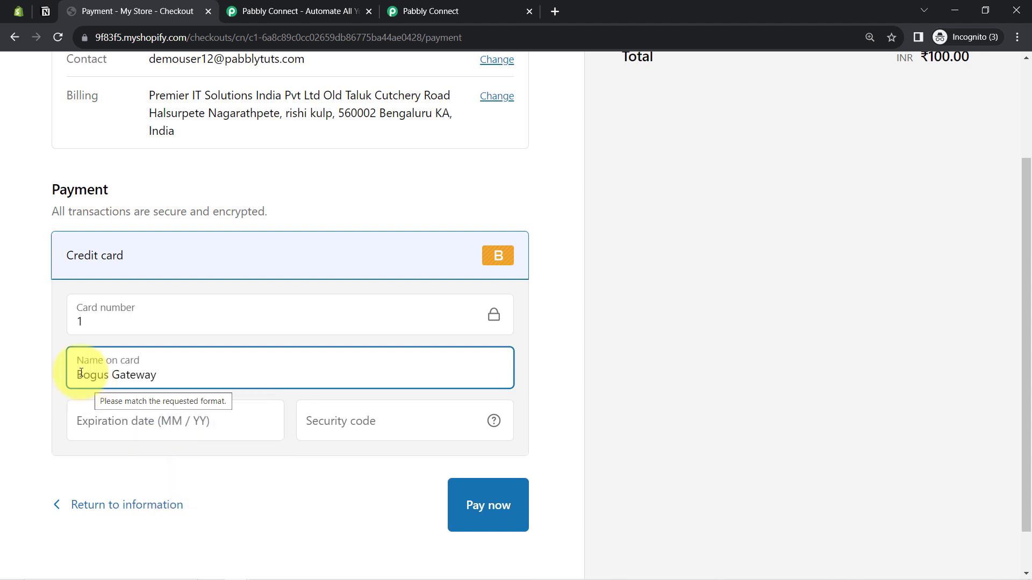
pyautogui.click(97, 426)
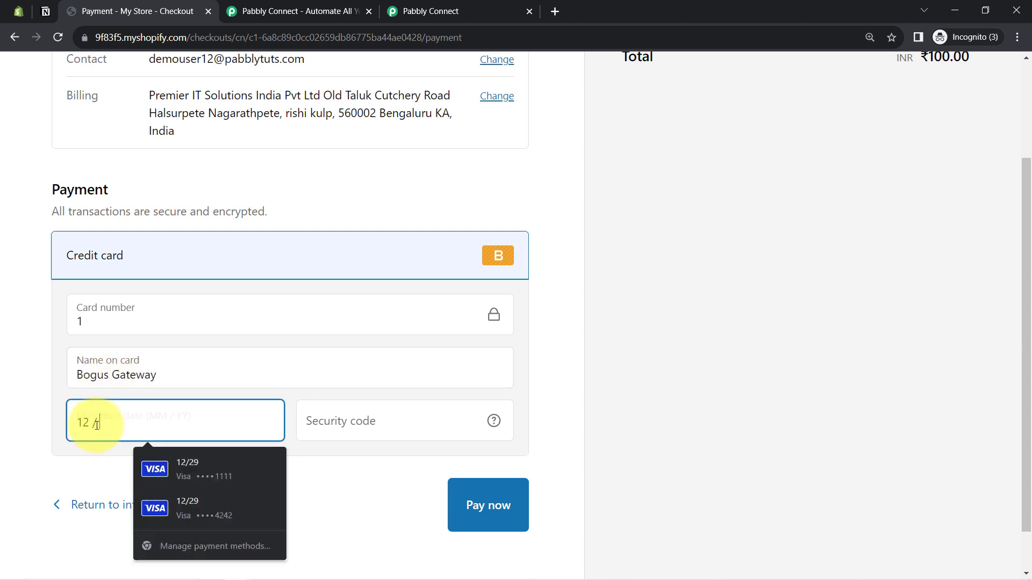
pyautogui.write('12 / 29')
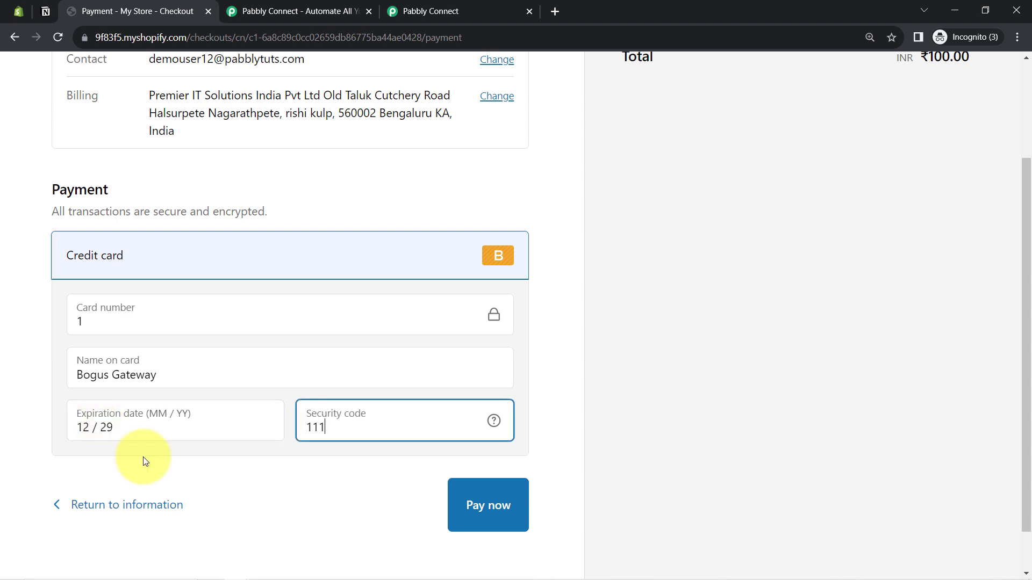
pyautogui.click(498, 520)
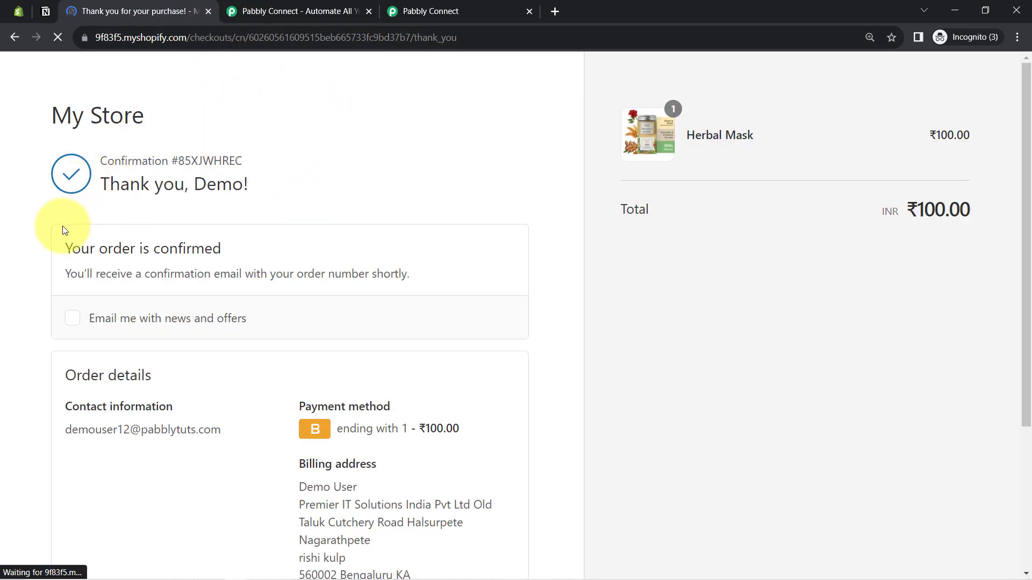
pyautogui.tripleClick(188, 247)
# Step: Return to the Pabbly Connect workflow and examine the captured webhook response's update time, currency and total price fields
pyautogui.click(413, 12)
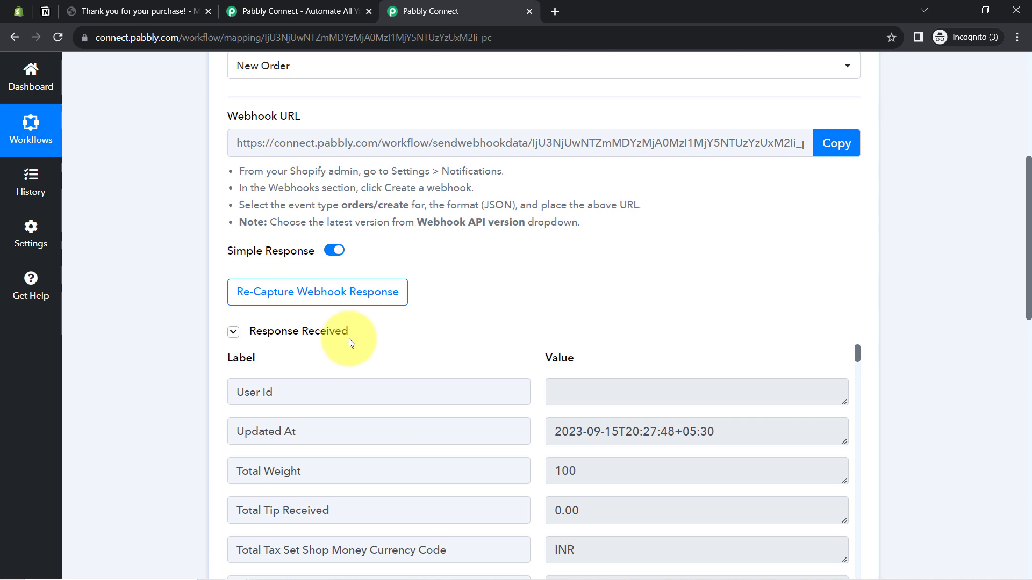
pyautogui.scroll(-3, 504, 216)
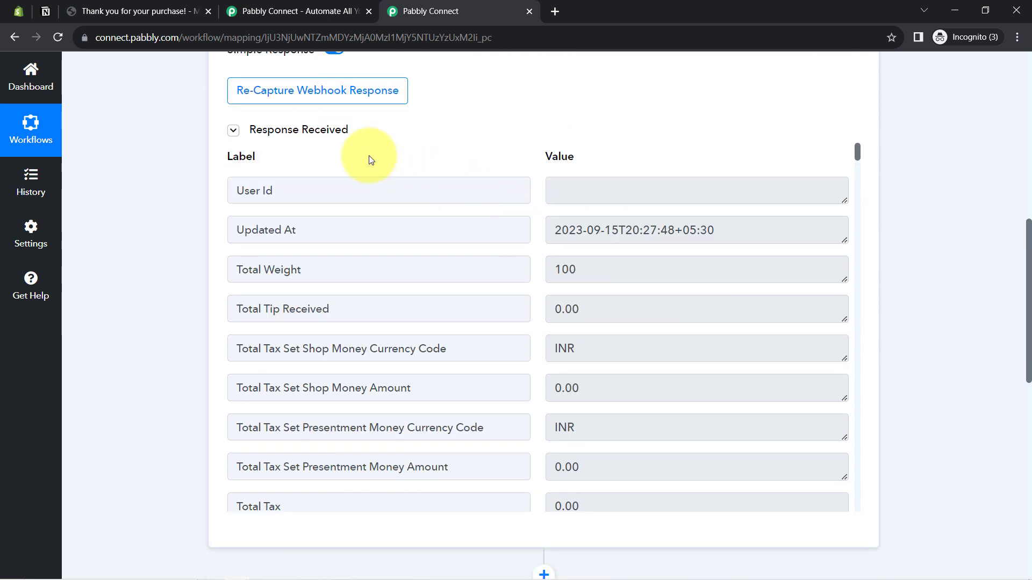
pyautogui.click(301, 134)
pyautogui.click(301, 133)
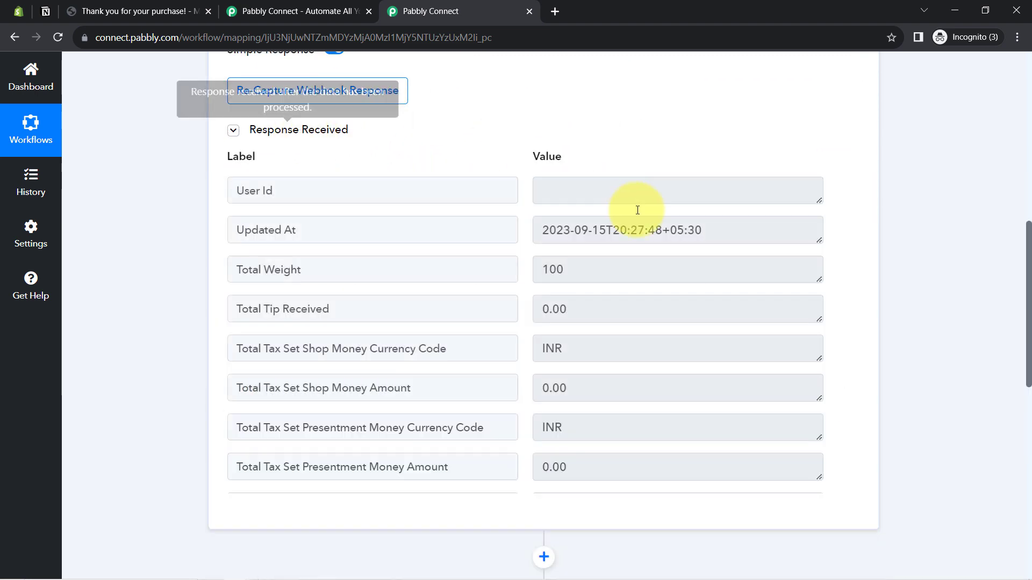
pyautogui.moveTo(576, 234); pyautogui.dragTo(736, 237)
pyautogui.scroll(-2, 712, 302)
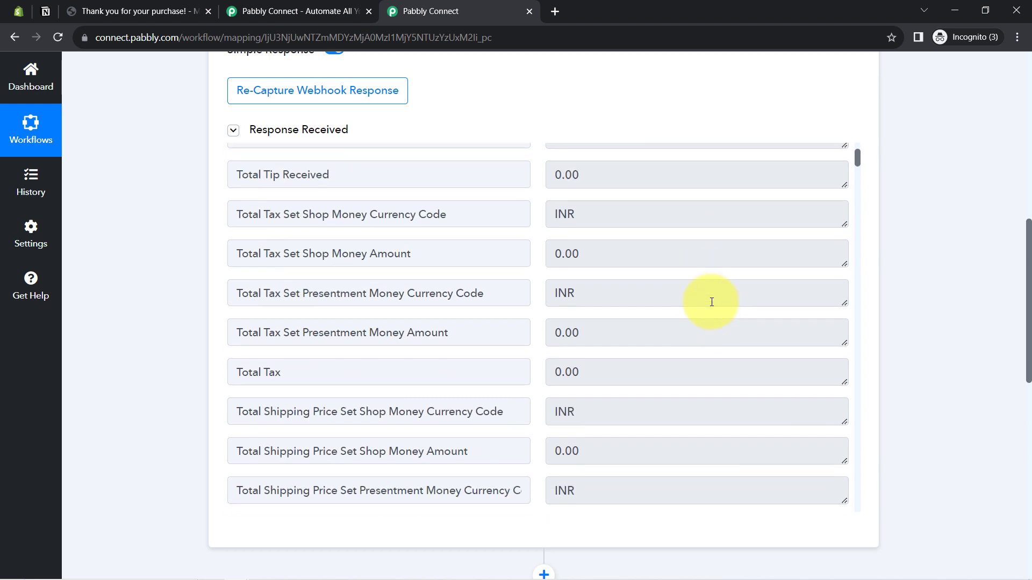
pyautogui.doubleClick(559, 213)
pyautogui.scroll(-3, 636, 346)
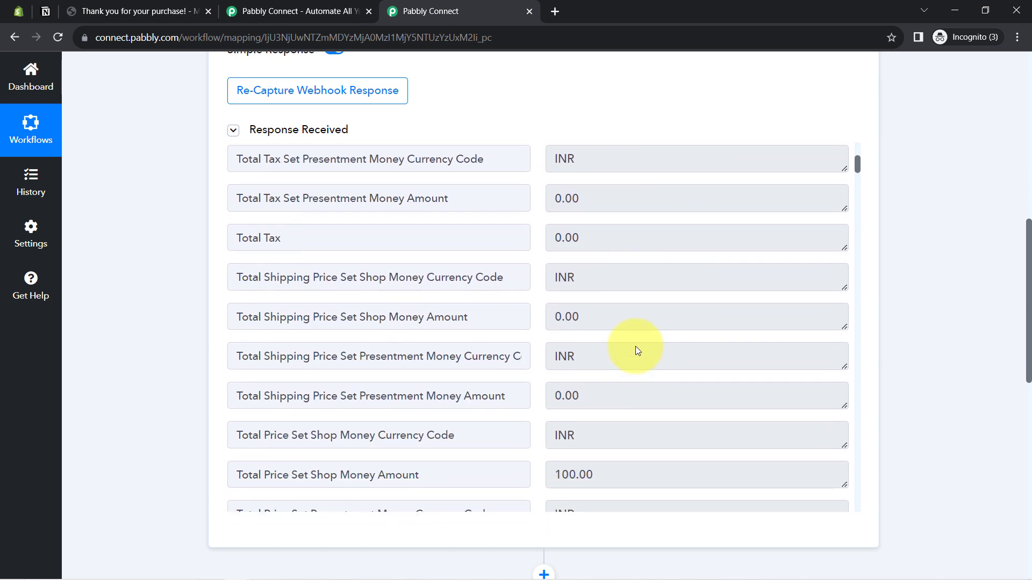
pyautogui.moveTo(605, 407); pyautogui.dragTo(546, 407)
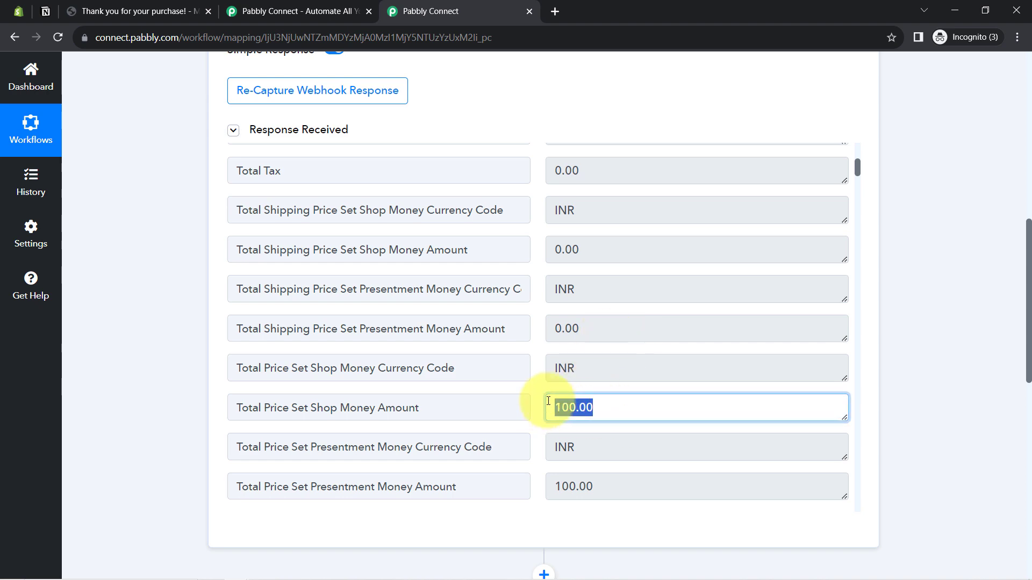
pyautogui.scroll(-2, 636, 351)
pyautogui.scroll(-12, 635, 351)
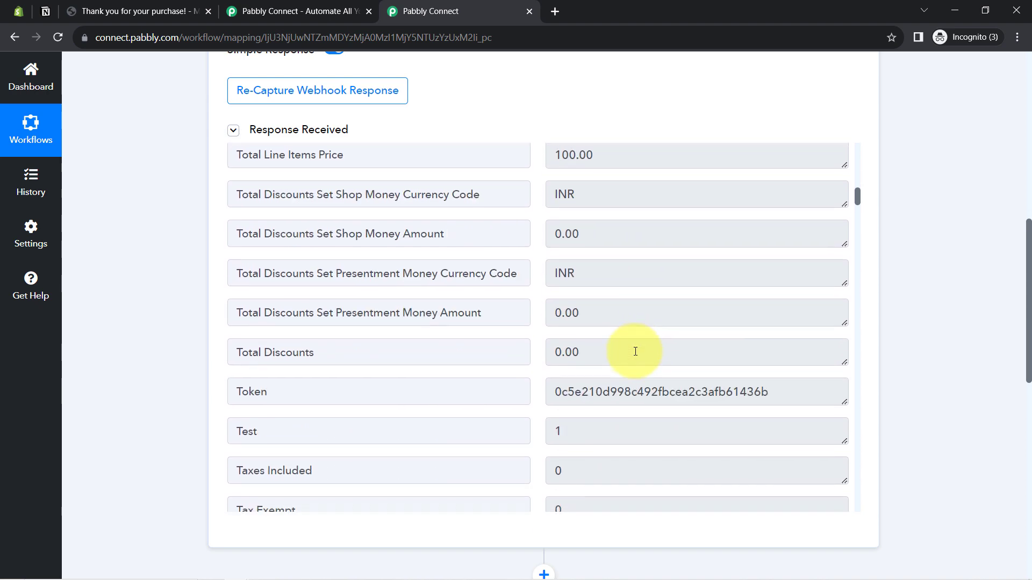
# Step: Examine the rest of the captured order response for the line item title and the customer's email and phone fields
pyautogui.scroll(-8, 635, 351)
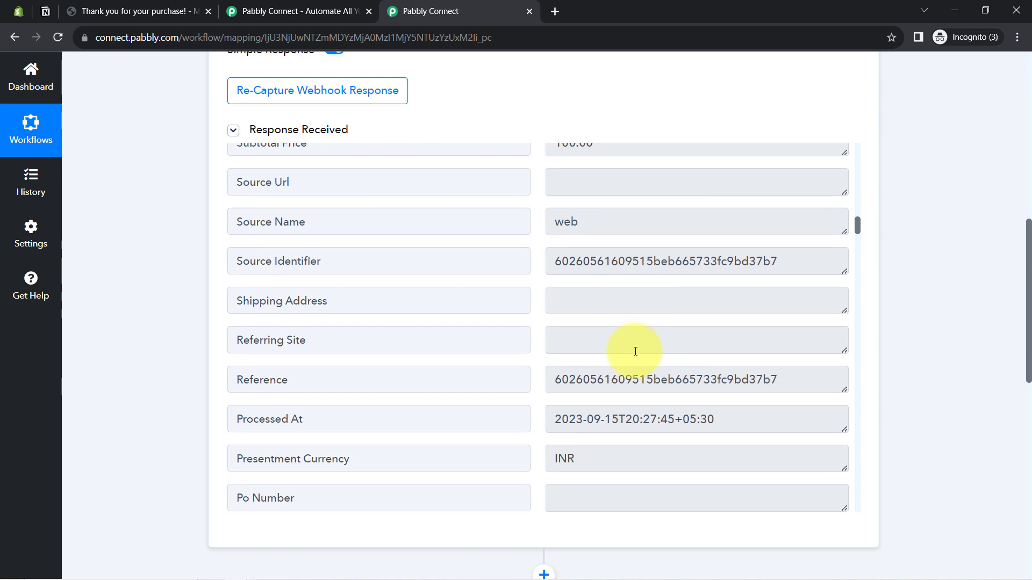
pyautogui.scroll(-10, 635, 351)
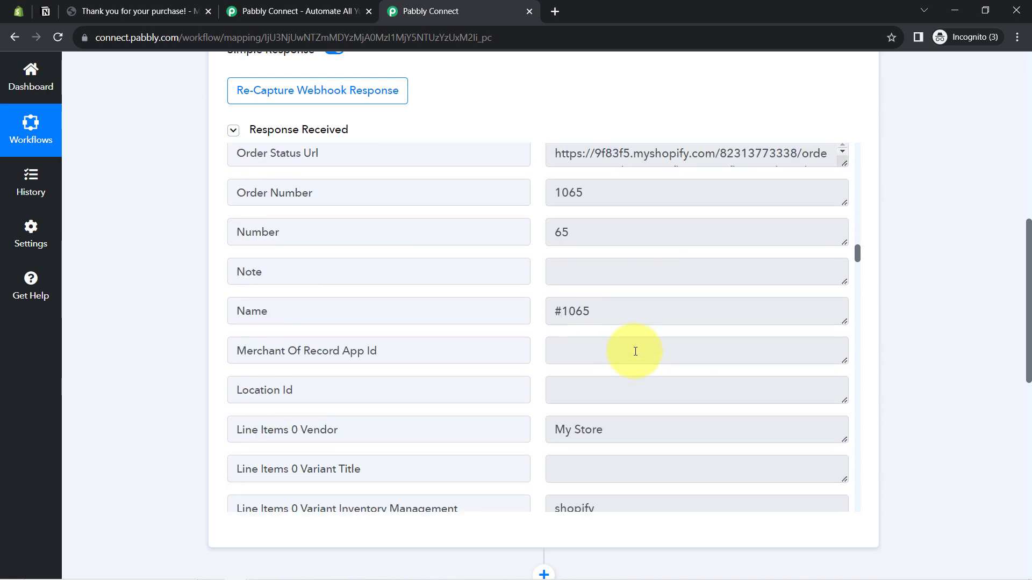
pyautogui.scroll(-5, 635, 351)
pyautogui.doubleClick(616, 364)
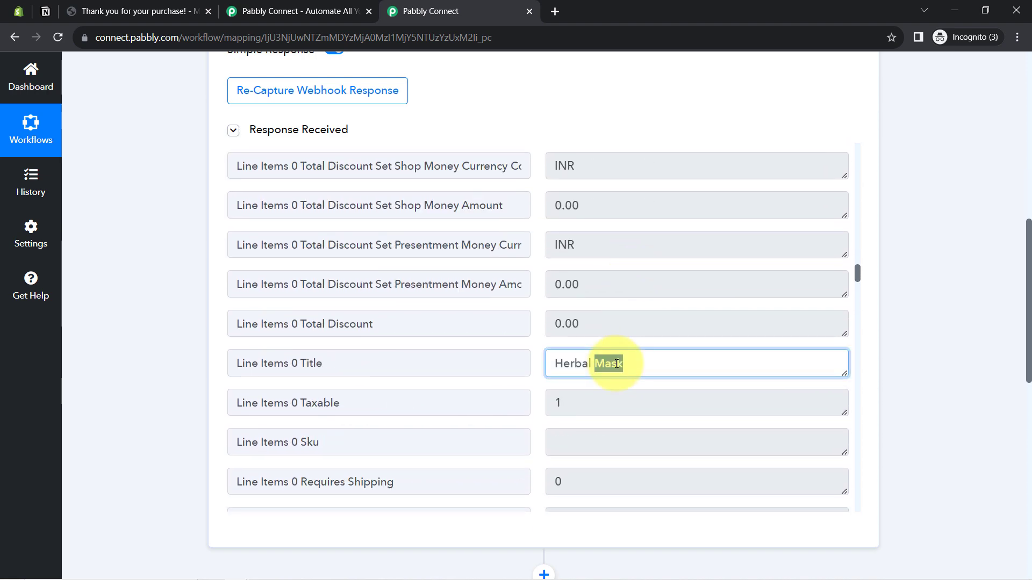
pyautogui.scroll(-15, 639, 352)
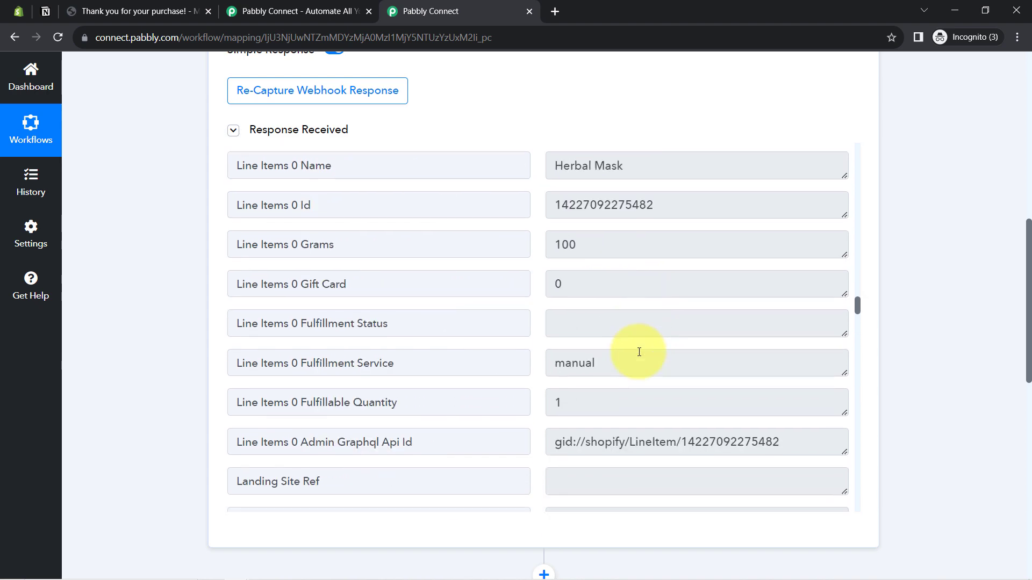
pyautogui.scroll(-5, 639, 352)
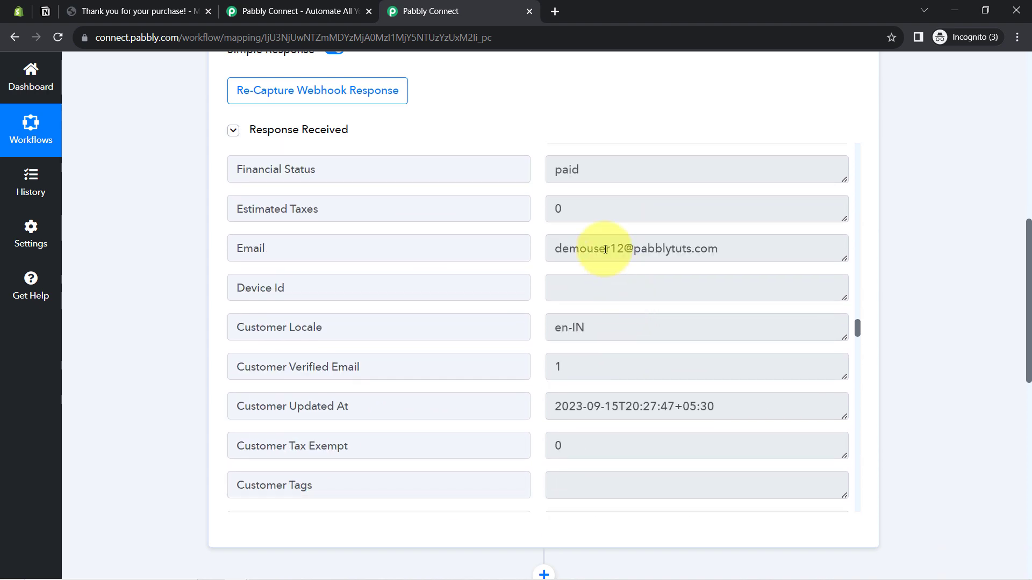
pyautogui.tripleClick(606, 250)
pyautogui.scroll(-12, 649, 323)
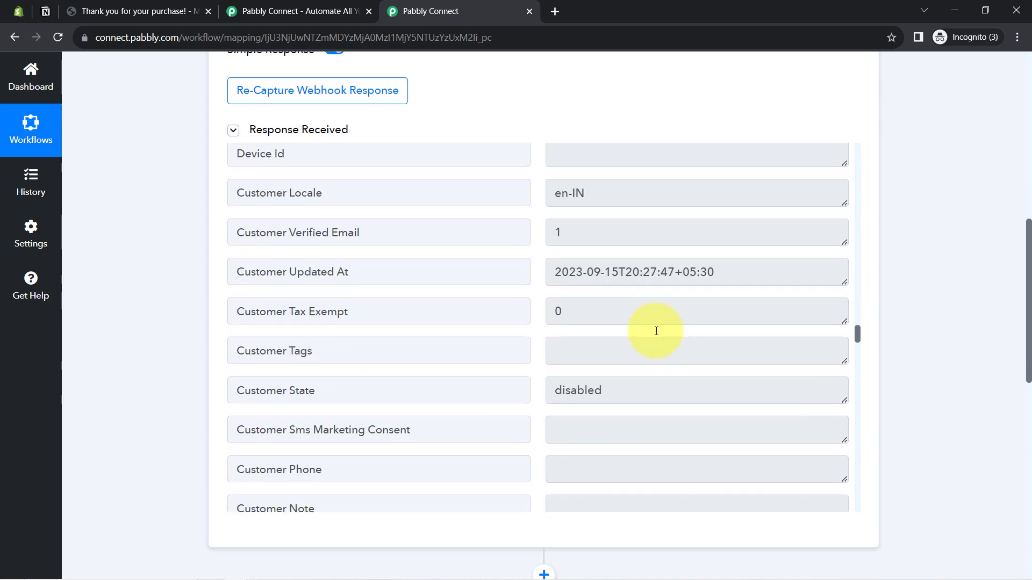
pyautogui.scroll(-3, 658, 355)
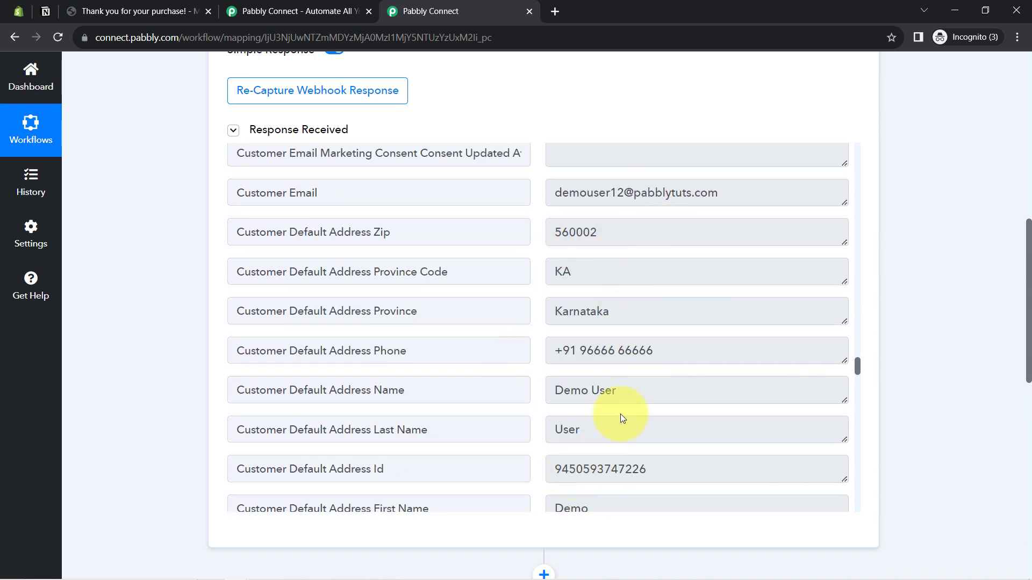
pyautogui.doubleClick(591, 189)
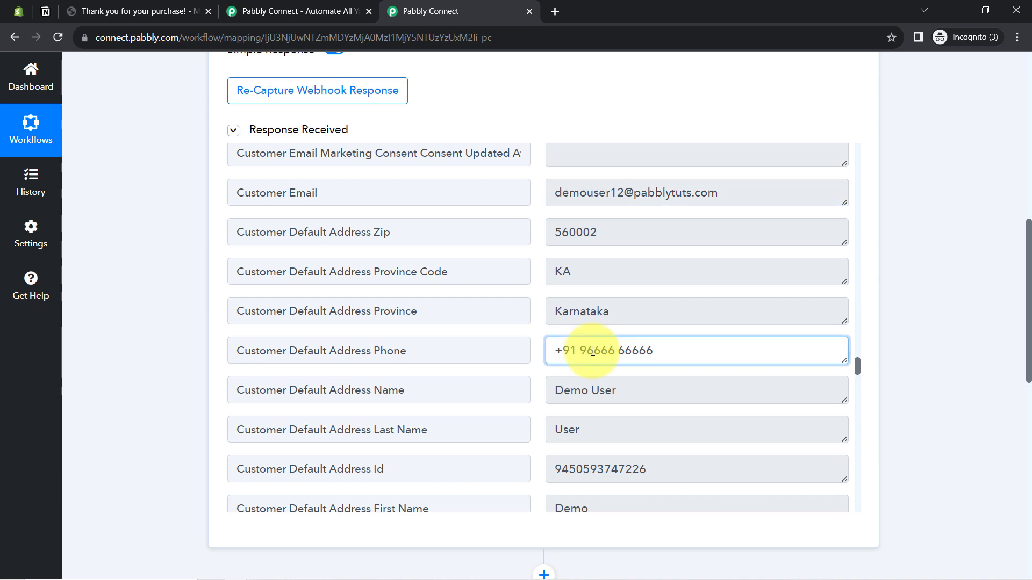
pyautogui.tripleClick(580, 350)
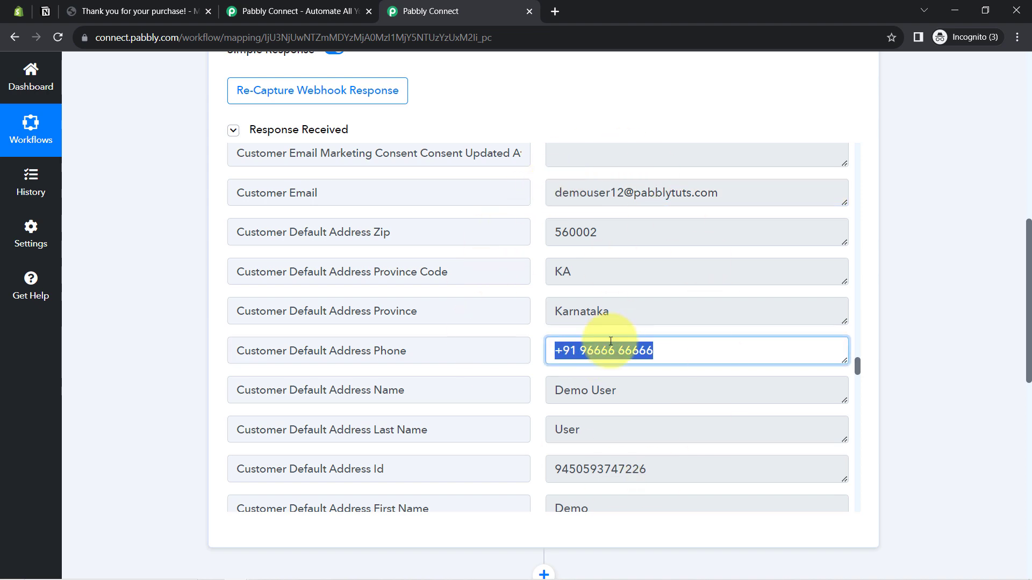
pyautogui.scroll(10, 137, 164)
# Step: Close the order confirmation page and the extra Pabbly Connect page, check the Shopify admin briefly, and return to the workflow
pyautogui.click(161, 12)
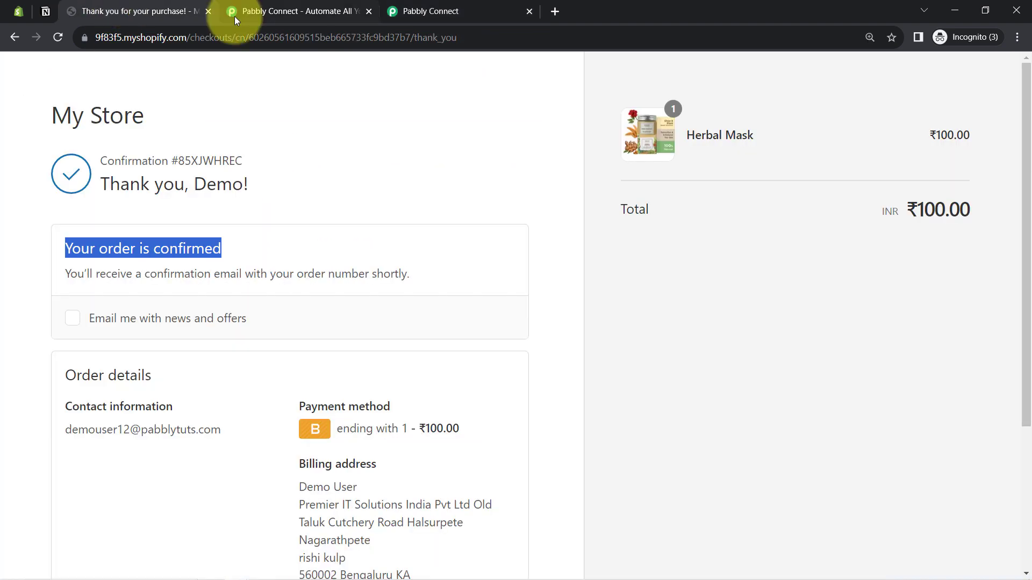
pyautogui.click(207, 11)
pyautogui.hotkey('ctrl', 'w')
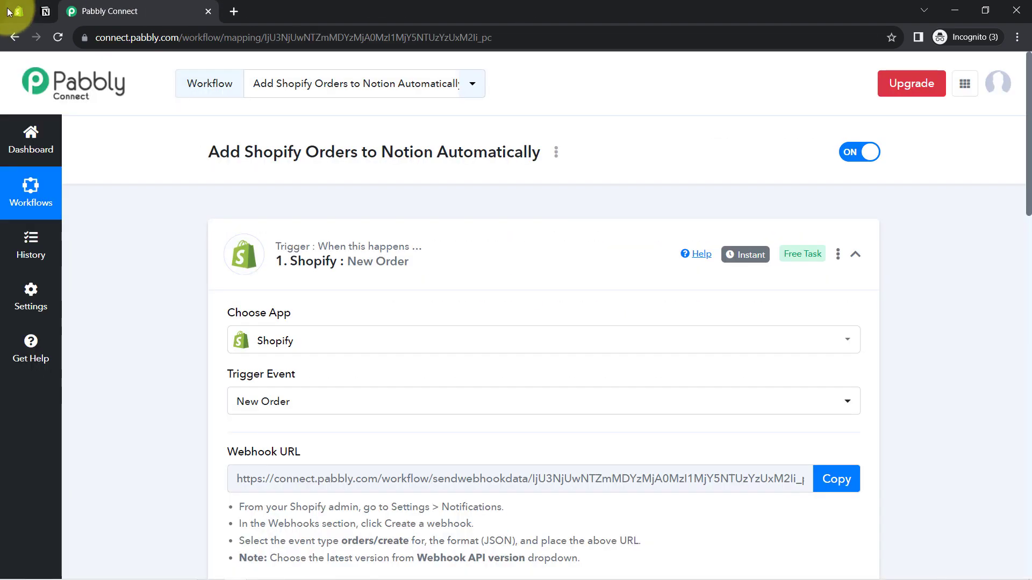
pyautogui.click(12, 11)
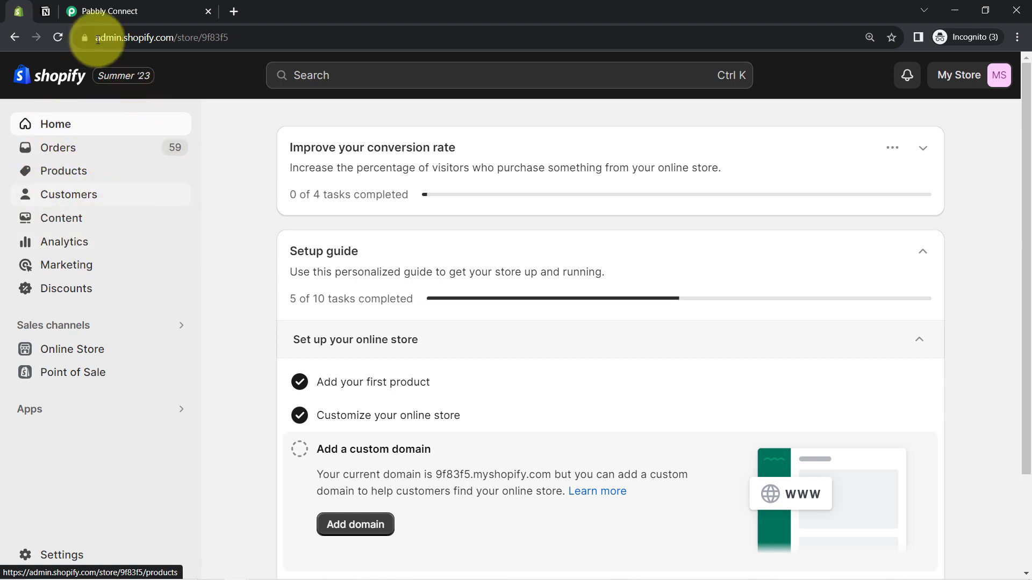
pyautogui.click(118, 15)
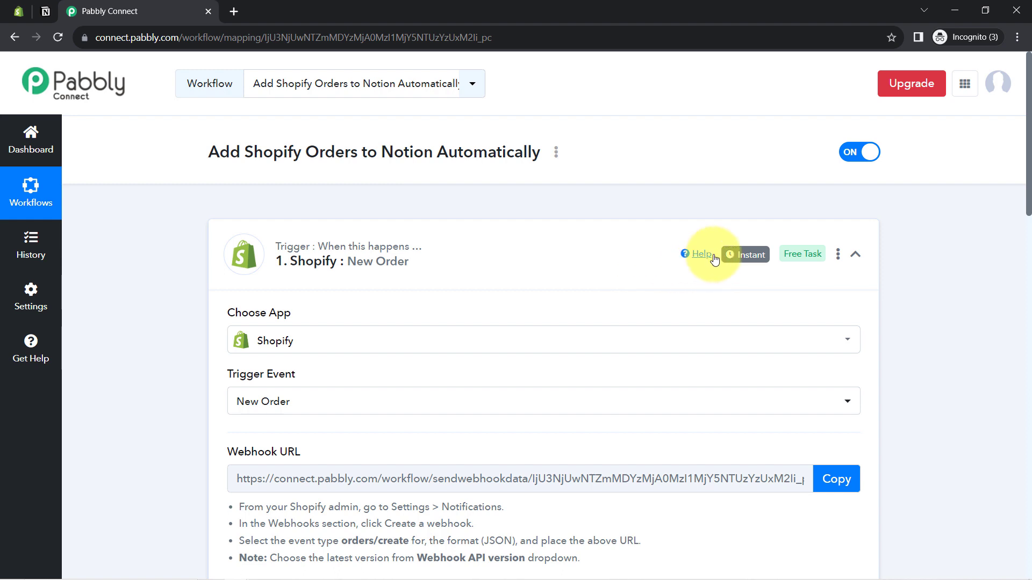
pyautogui.moveTo(737, 254)
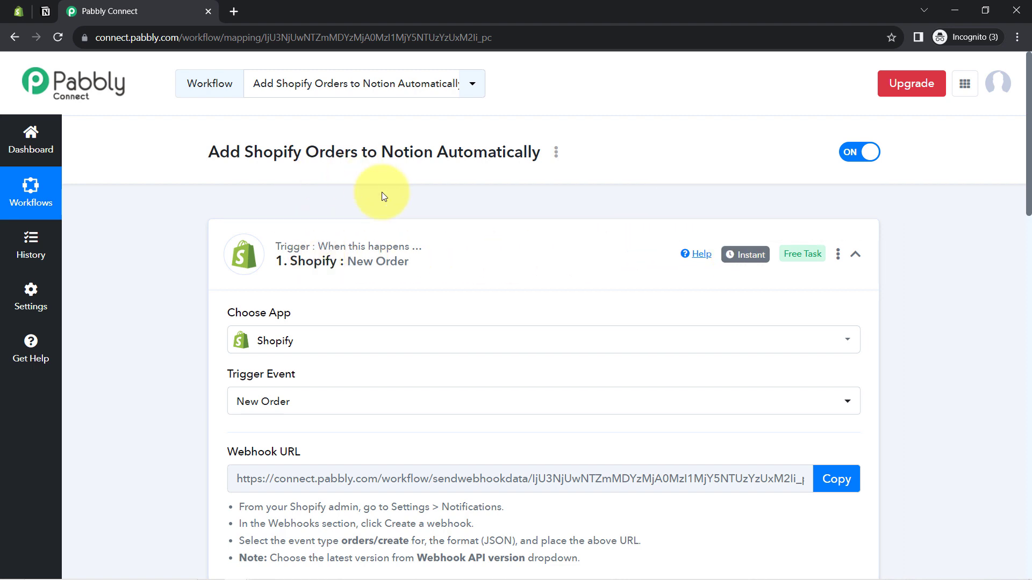
# Step: Collapse the Shopify trigger and set the Notion action's event to Create Database Item
pyautogui.click(354, 264)
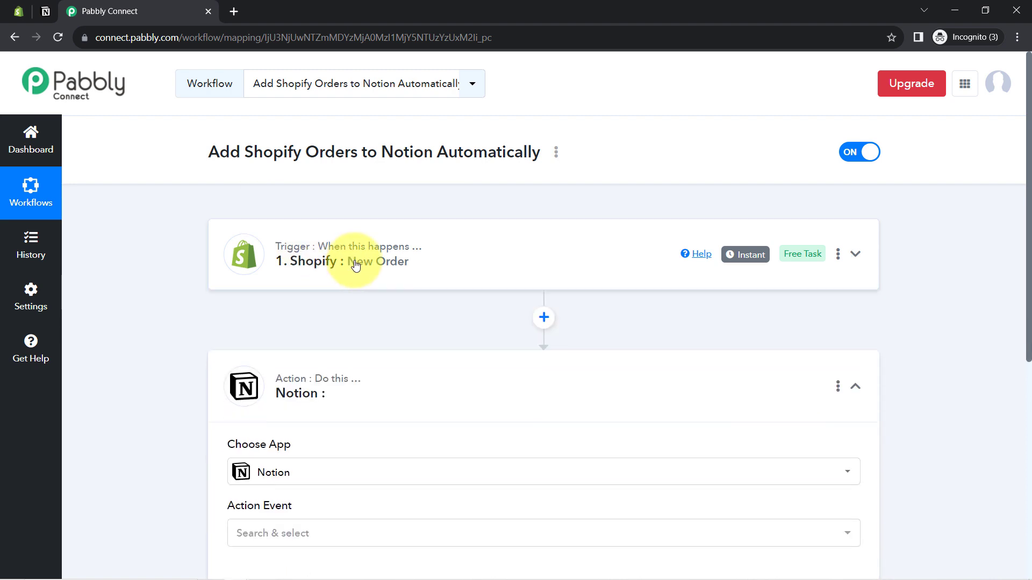
pyautogui.scroll(-3, 215, 309)
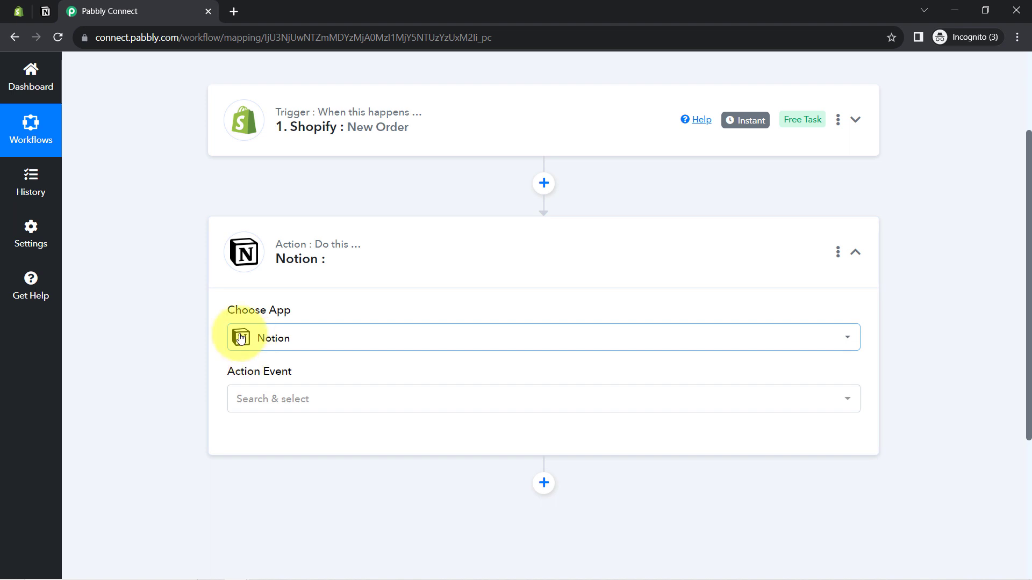
pyautogui.scroll(-3, 200, 270)
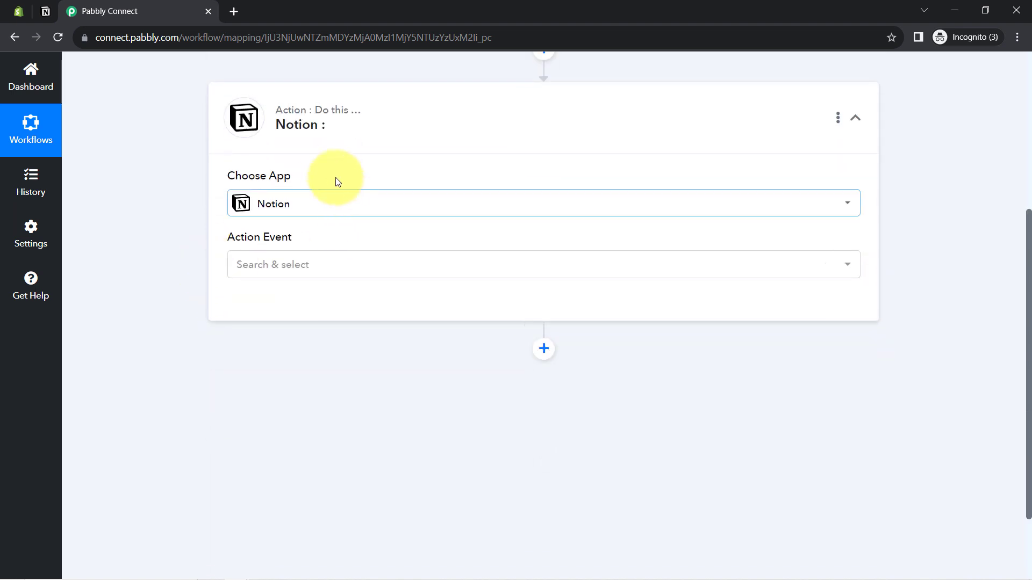
pyautogui.click(263, 265)
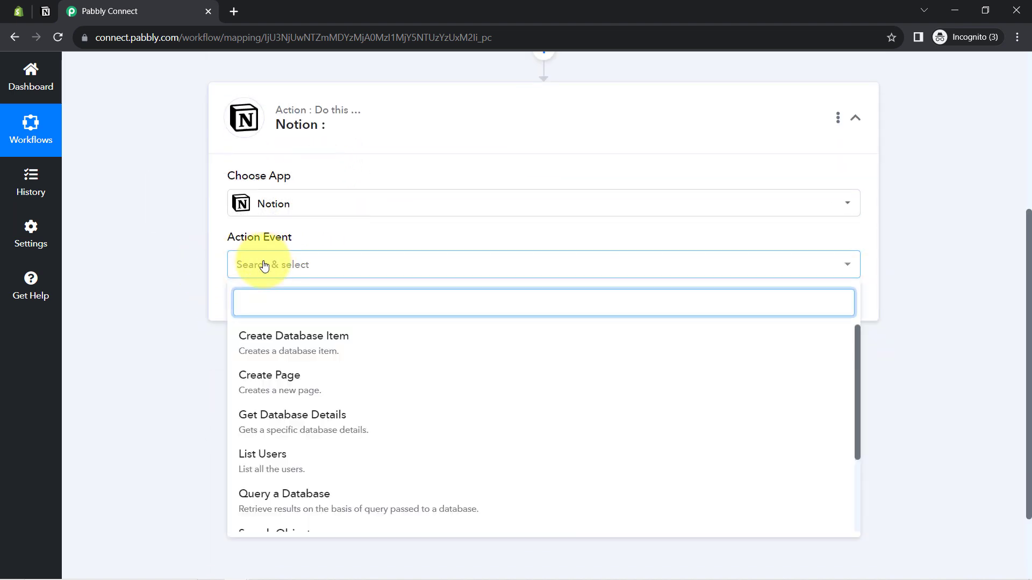
pyautogui.click(260, 339)
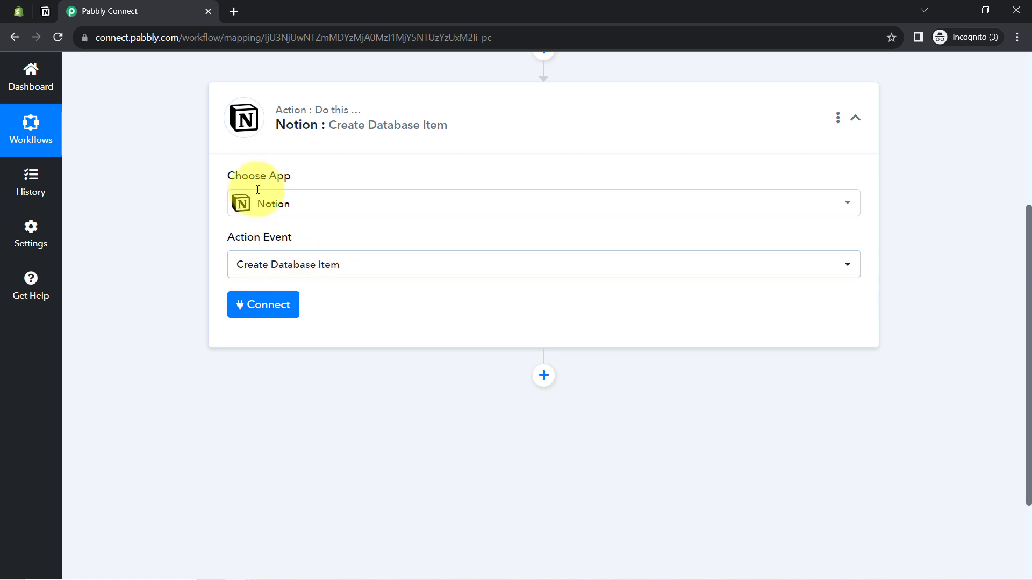
# Step: Add a new Notion connection and allow Pabbly Connect access to the Getting Started and eCommerce Store (All Orders) pages
pyautogui.click(263, 313)
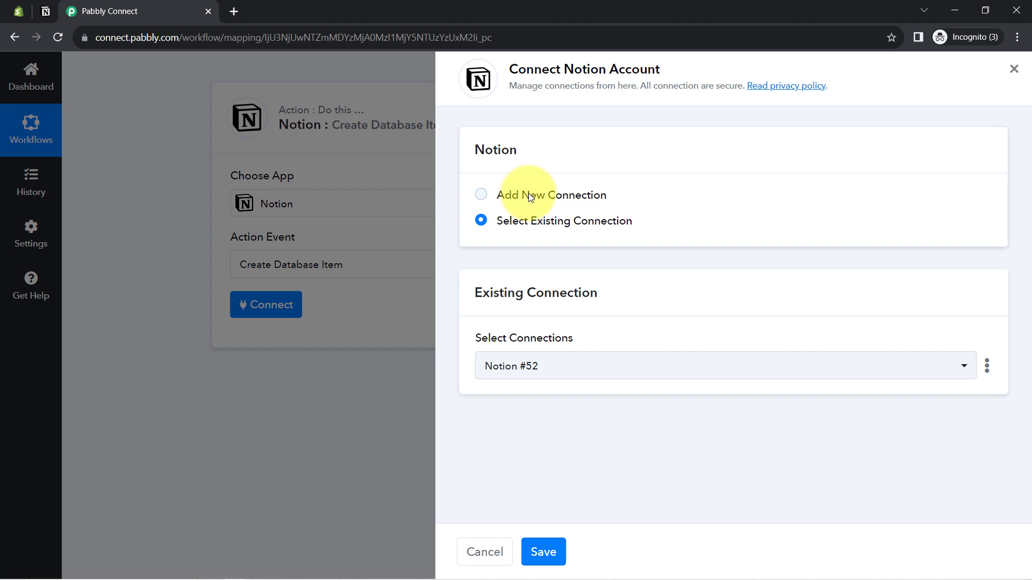
pyautogui.click(528, 195)
pyautogui.click(539, 351)
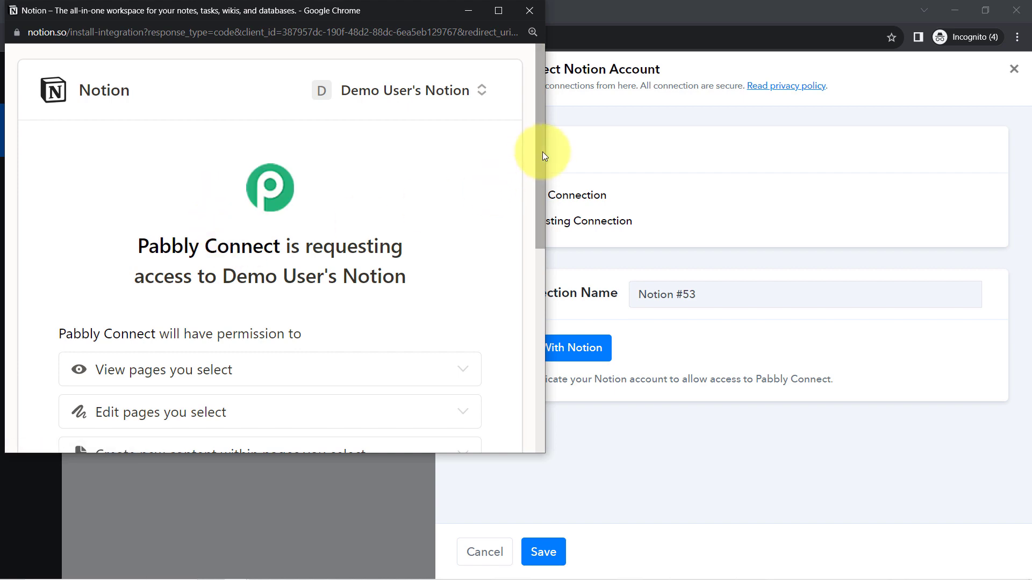
pyautogui.moveTo(542, 151); pyautogui.dragTo(525, 368)
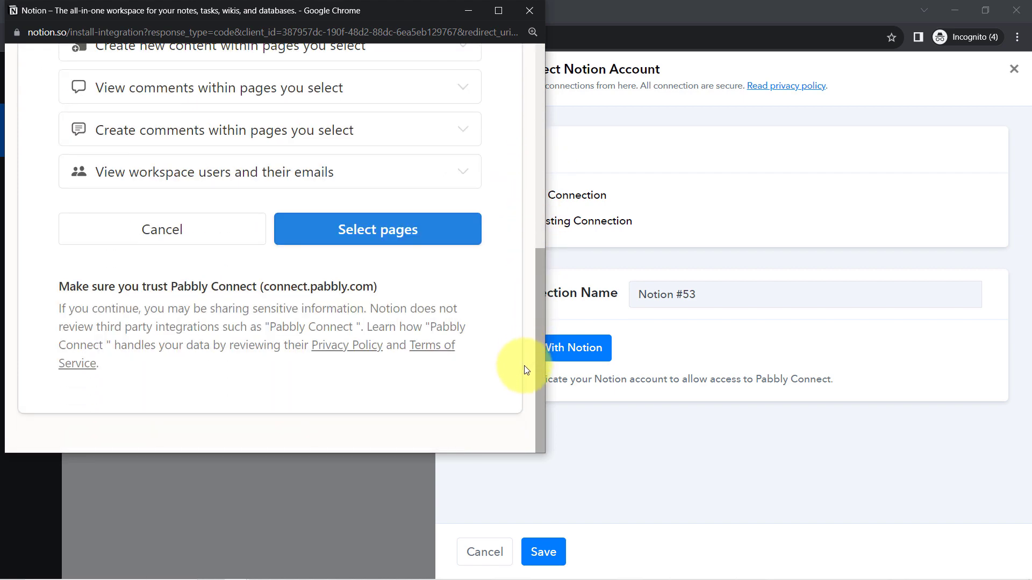
pyautogui.click(325, 229)
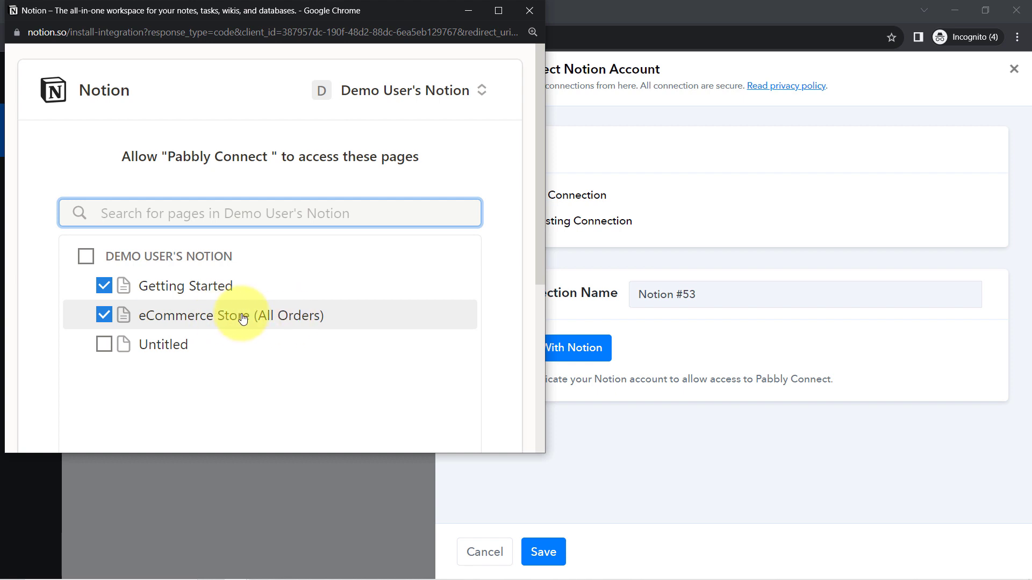
pyautogui.scroll(-5, 242, 318)
pyautogui.click(368, 373)
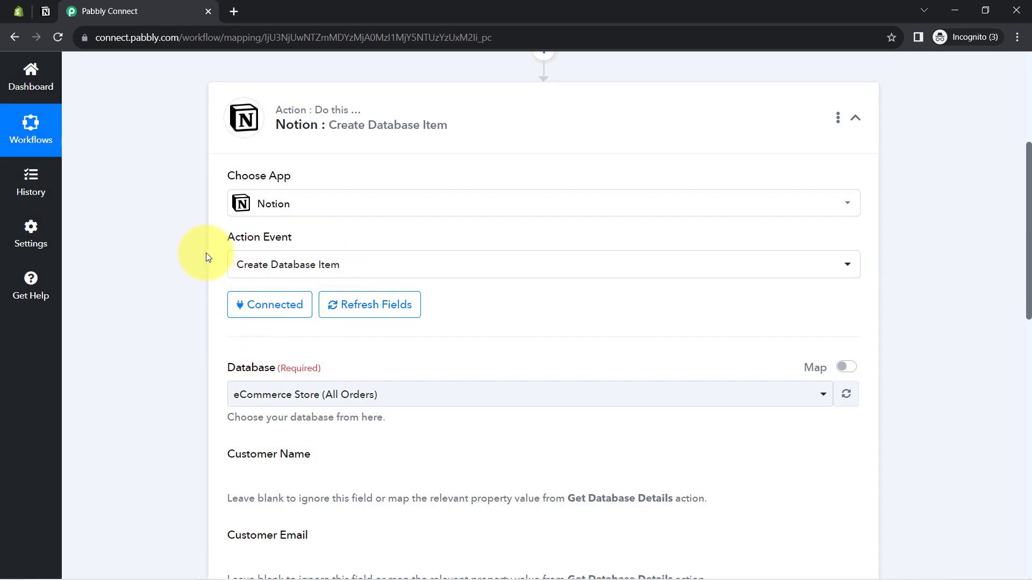
# Step: Compare the database chosen in the Notion action with the pages listed in the Notion workspace
pyautogui.scroll(-2, 188, 253)
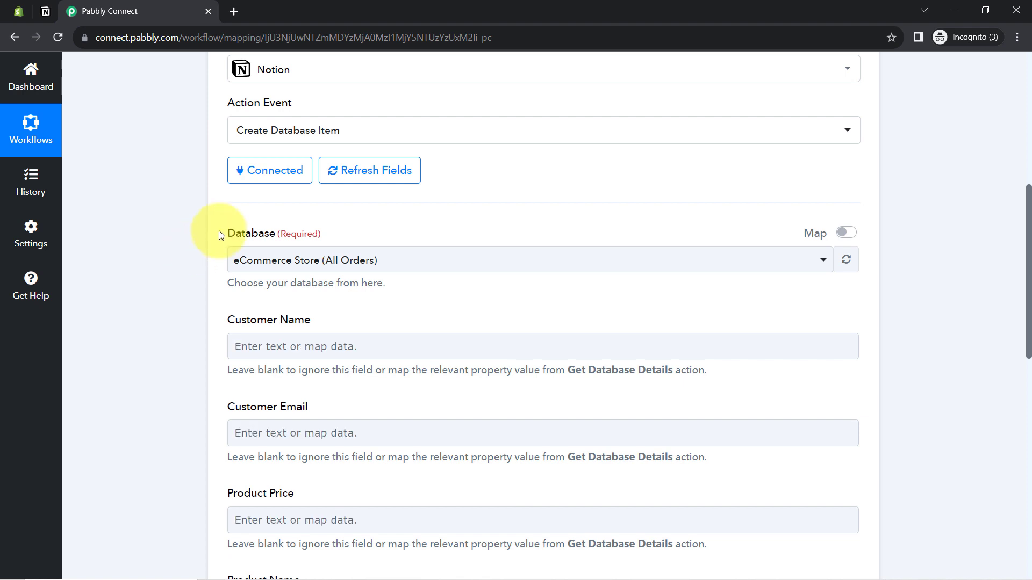
pyautogui.moveTo(228, 235); pyautogui.dragTo(270, 234)
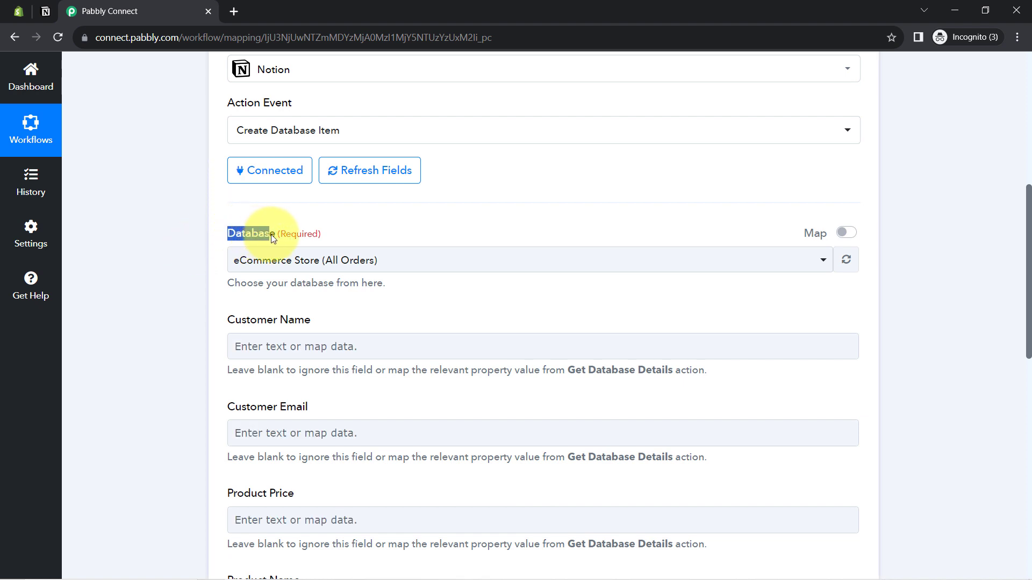
pyautogui.click(51, 11)
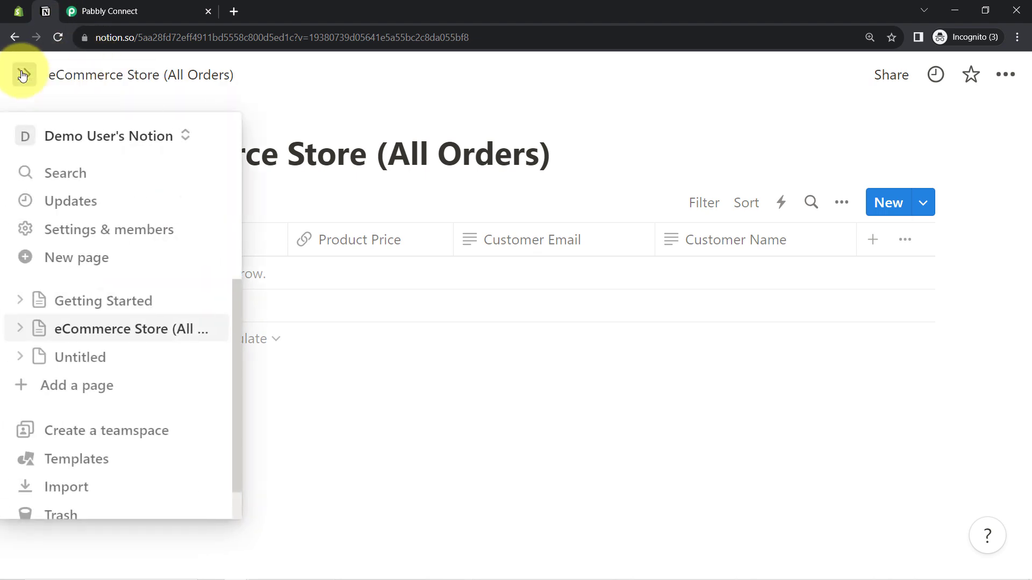
pyautogui.click(22, 75)
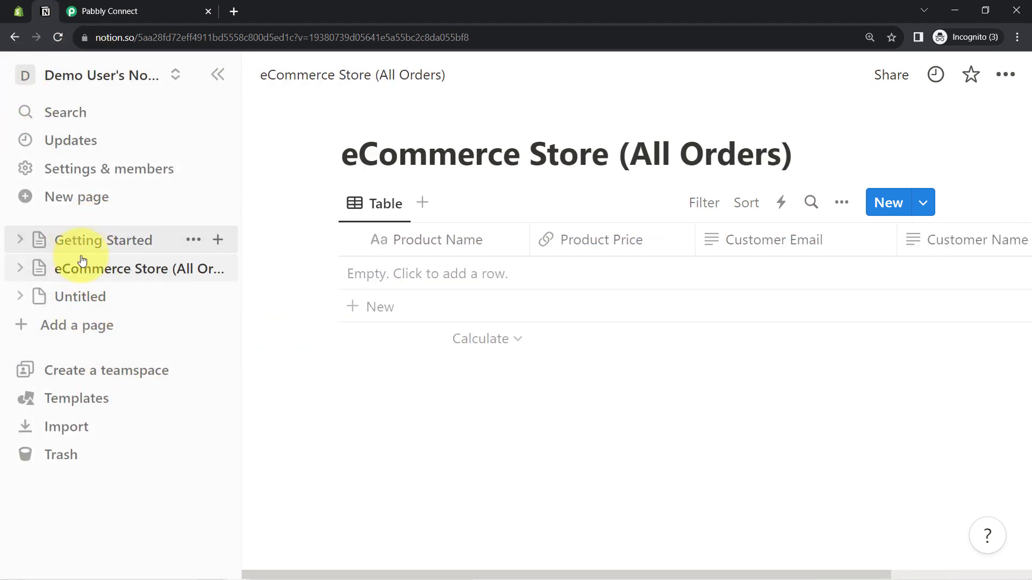
pyautogui.click(162, 5)
pyautogui.click(265, 261)
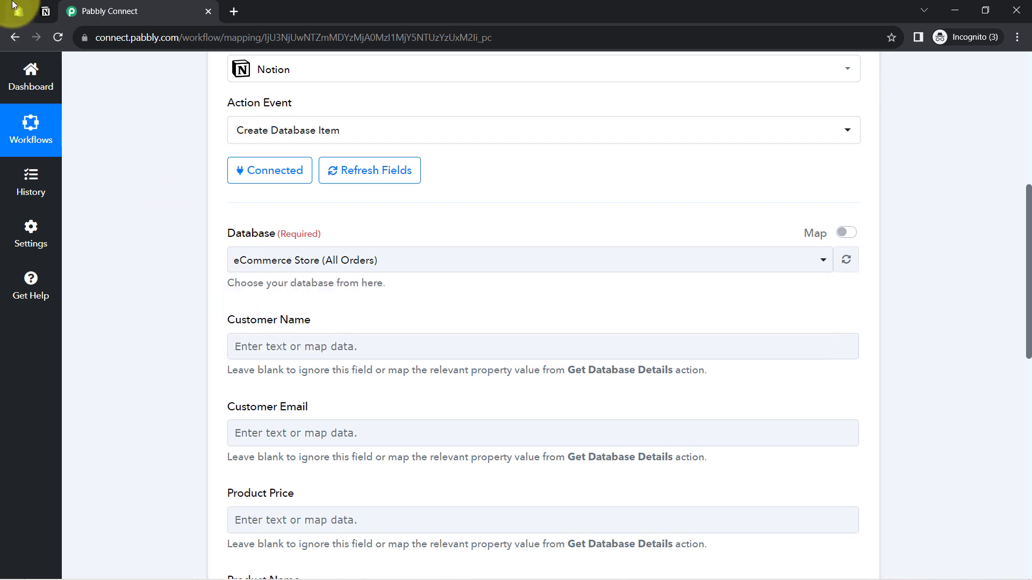
pyautogui.click(45, 10)
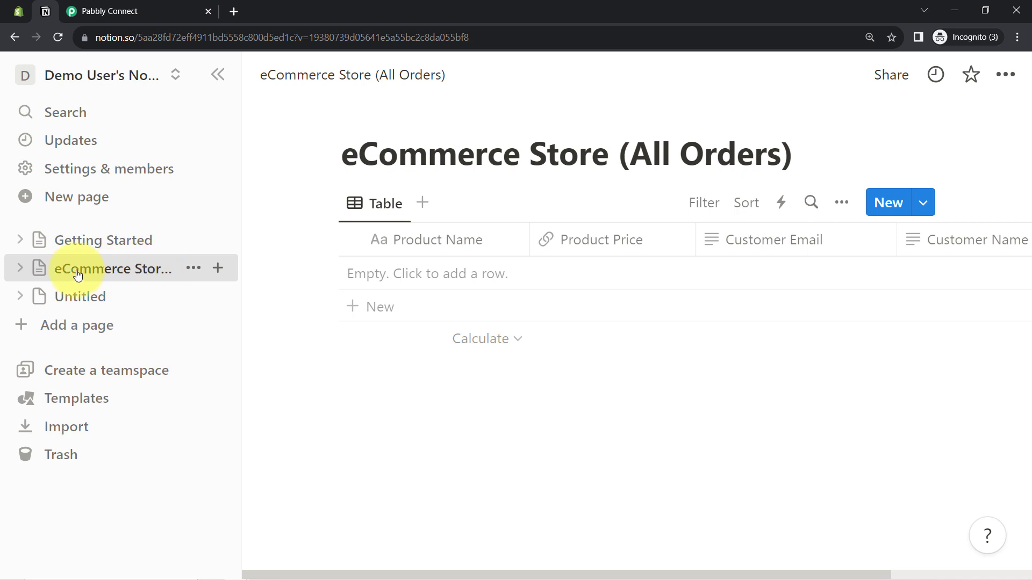
pyautogui.click(154, 11)
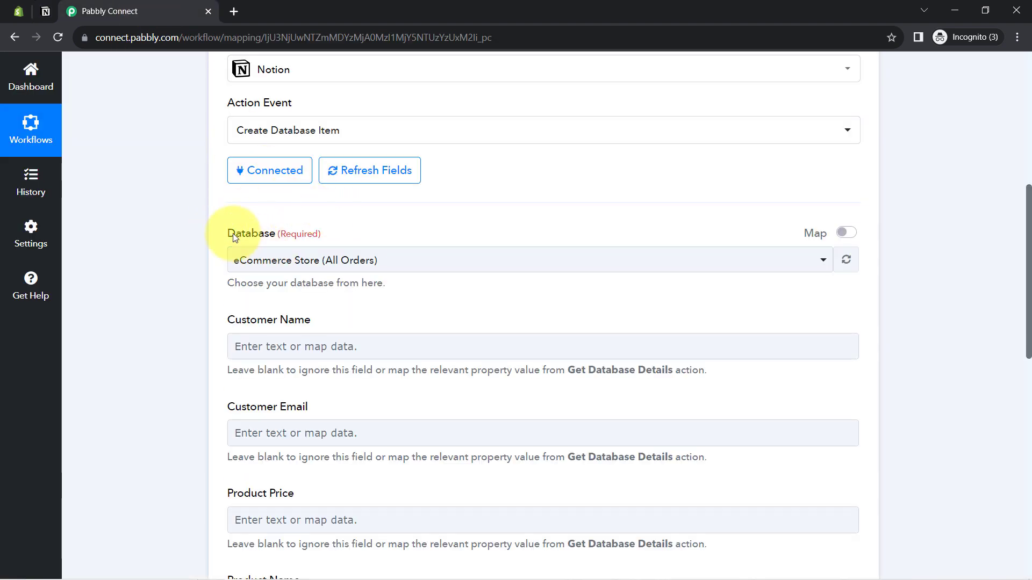
pyautogui.click(255, 261)
pyautogui.click(240, 259)
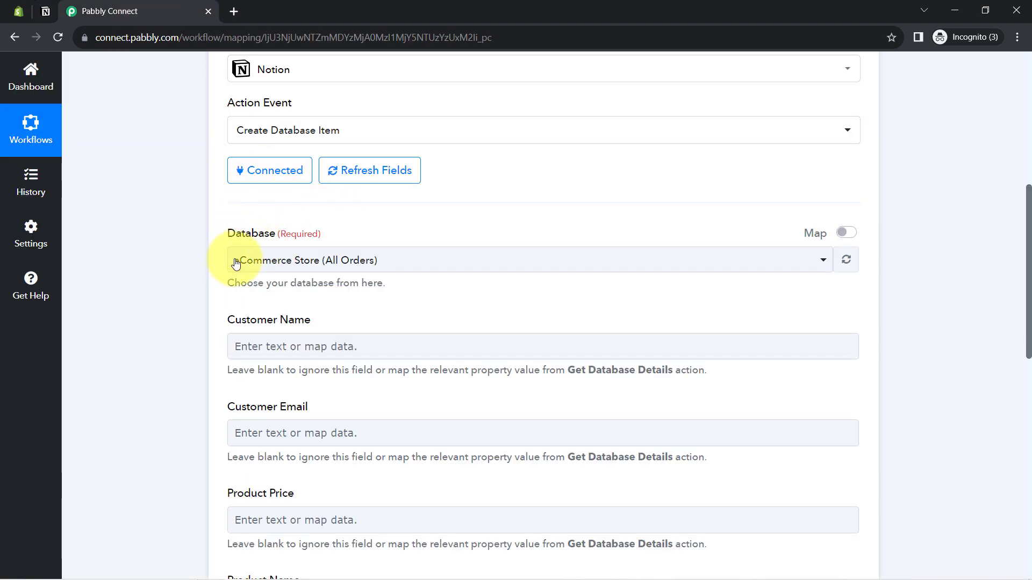
# Step: Compare the Notion table's column headings with the action's Customer Name, Customer Email, Product Price, Product Name and Content fields
pyautogui.scroll(-1, 259, 257)
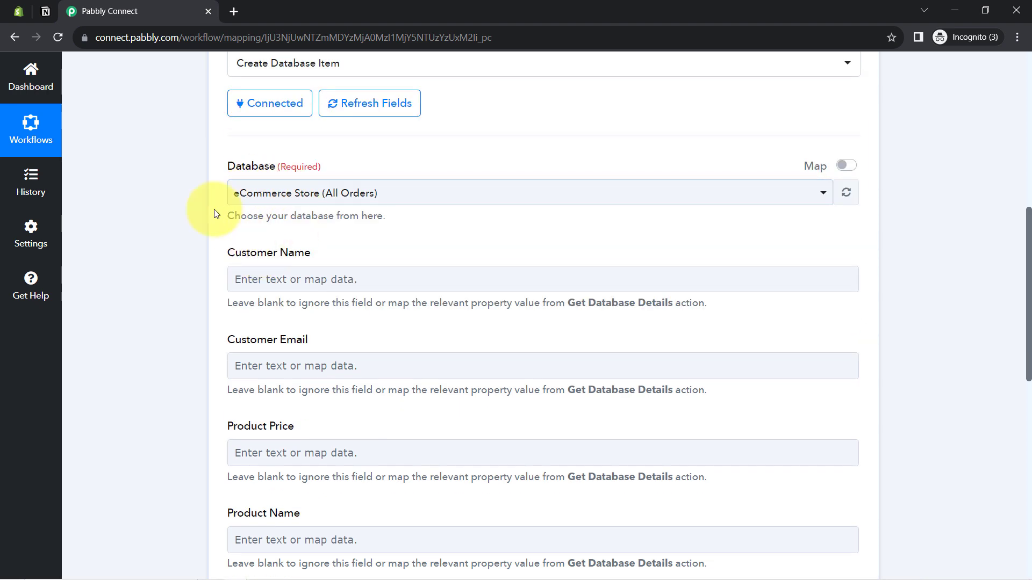
pyautogui.click(43, 11)
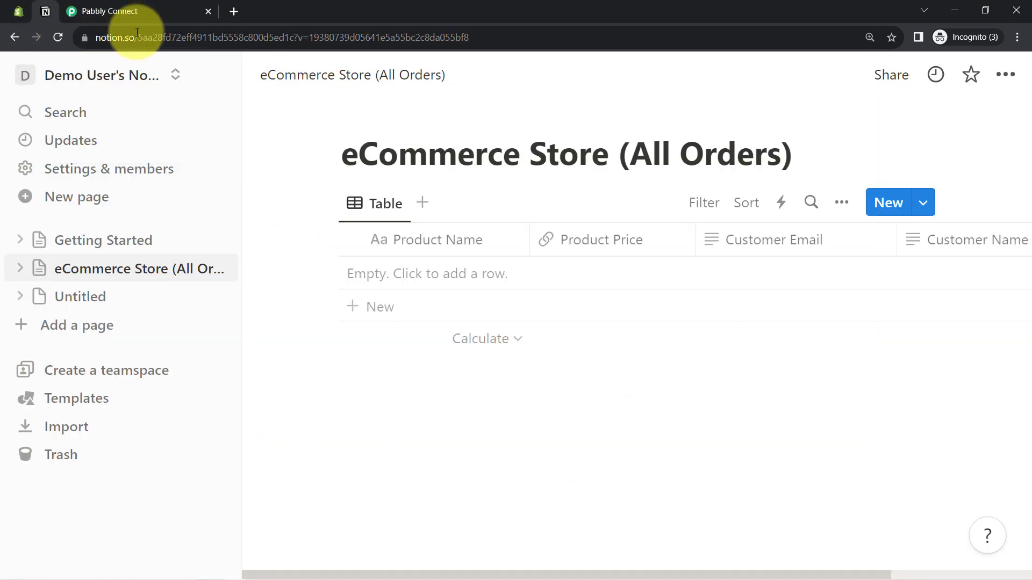
pyautogui.click(218, 75)
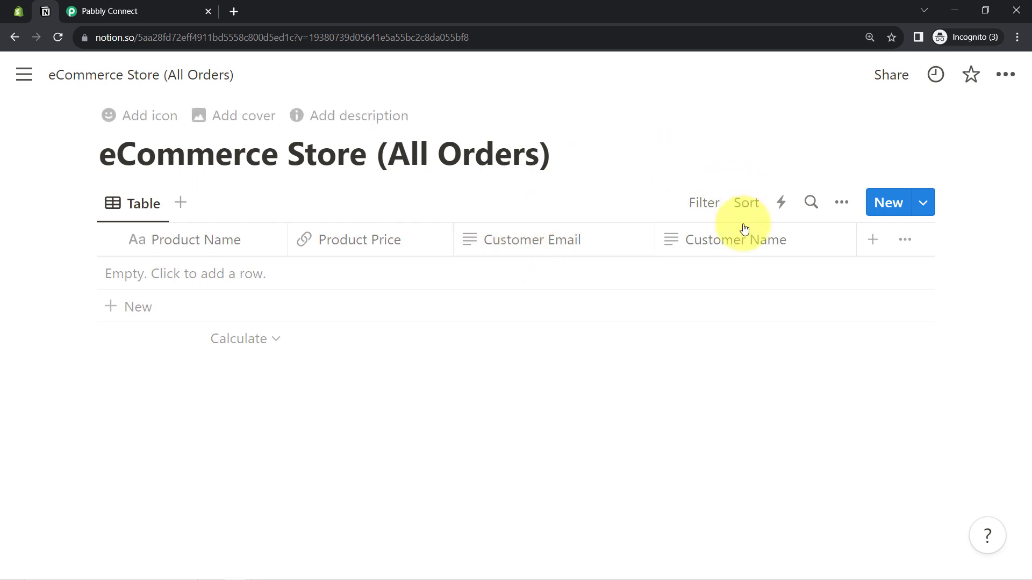
pyautogui.click(161, 10)
pyautogui.scroll(-3, 143, 279)
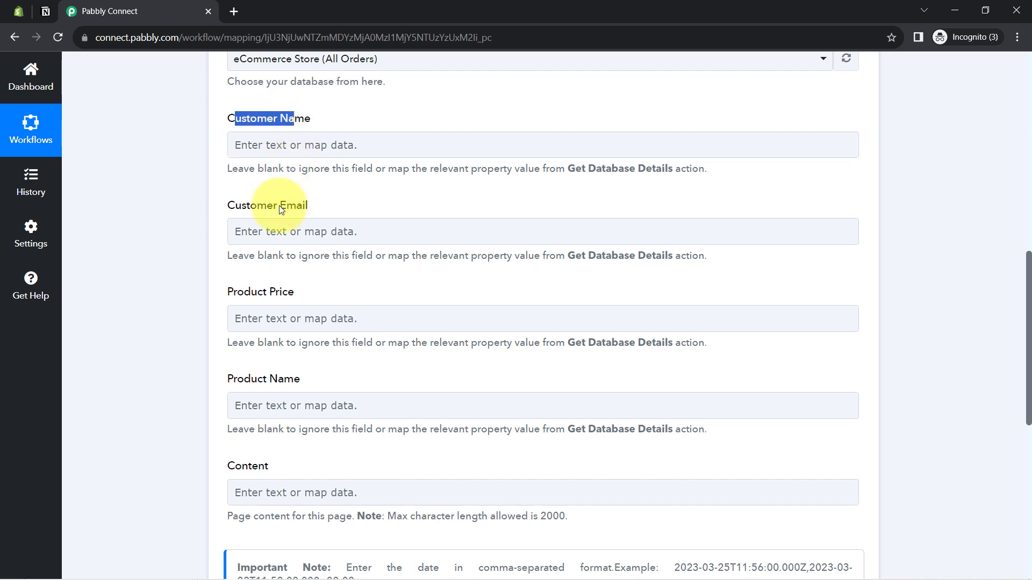
pyautogui.moveTo(235, 206); pyautogui.dragTo(295, 206)
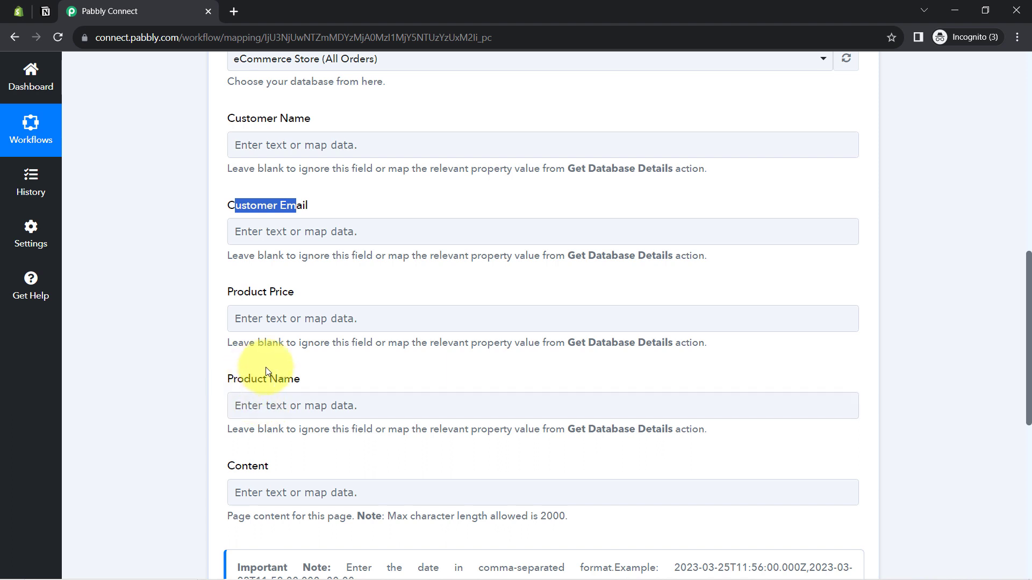
pyautogui.moveTo(234, 468); pyautogui.dragTo(259, 468)
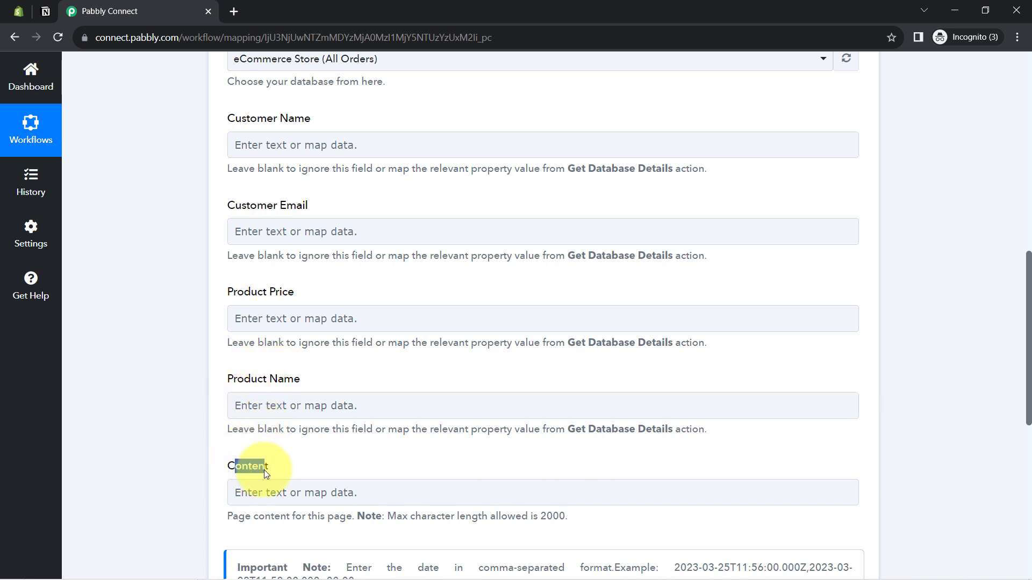
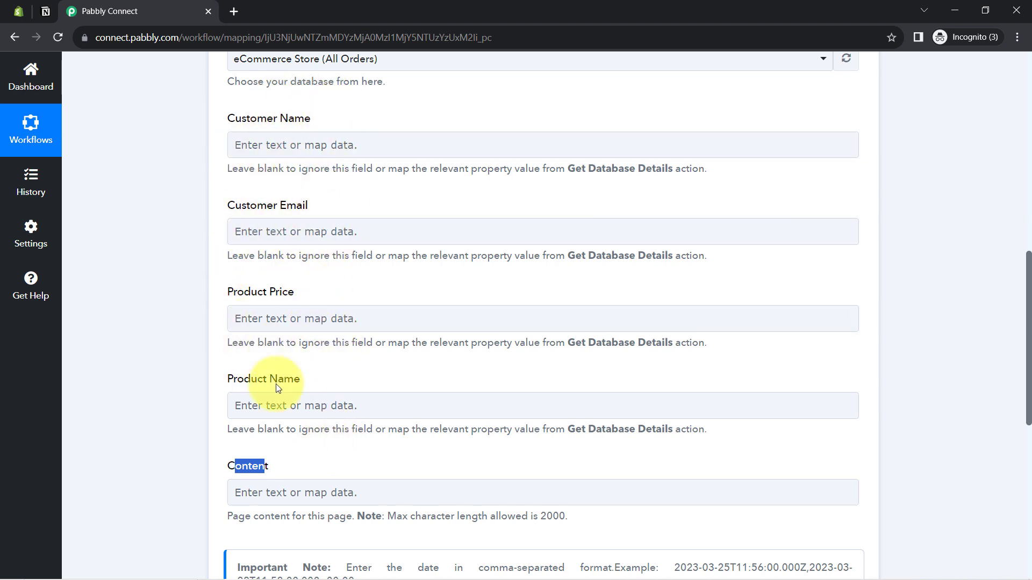
# Step: Expand the Shopify New Order trigger and examine the customer name and contact fields in the captured order response
pyautogui.scroll(12, 195, 313)
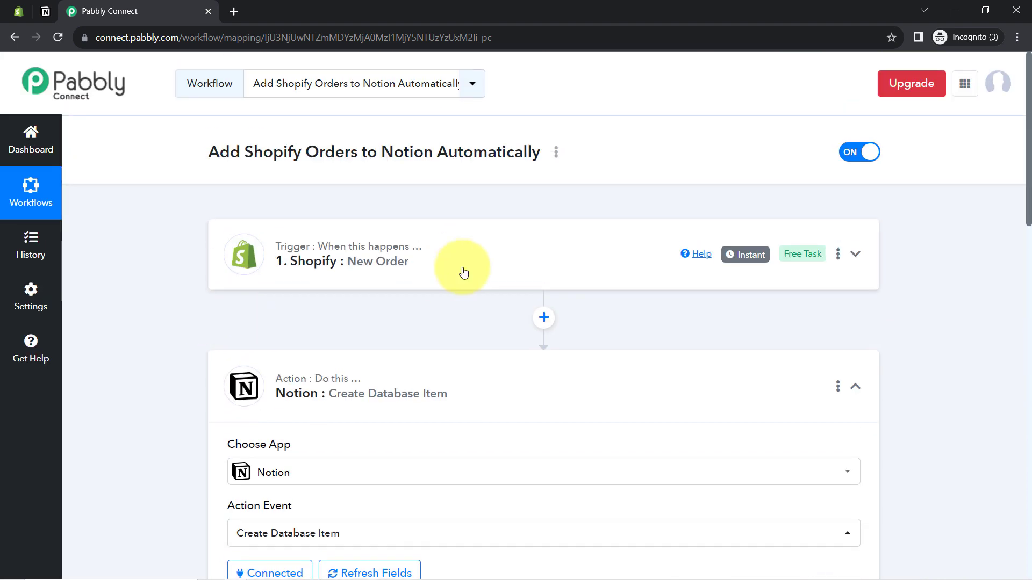
pyautogui.click(418, 266)
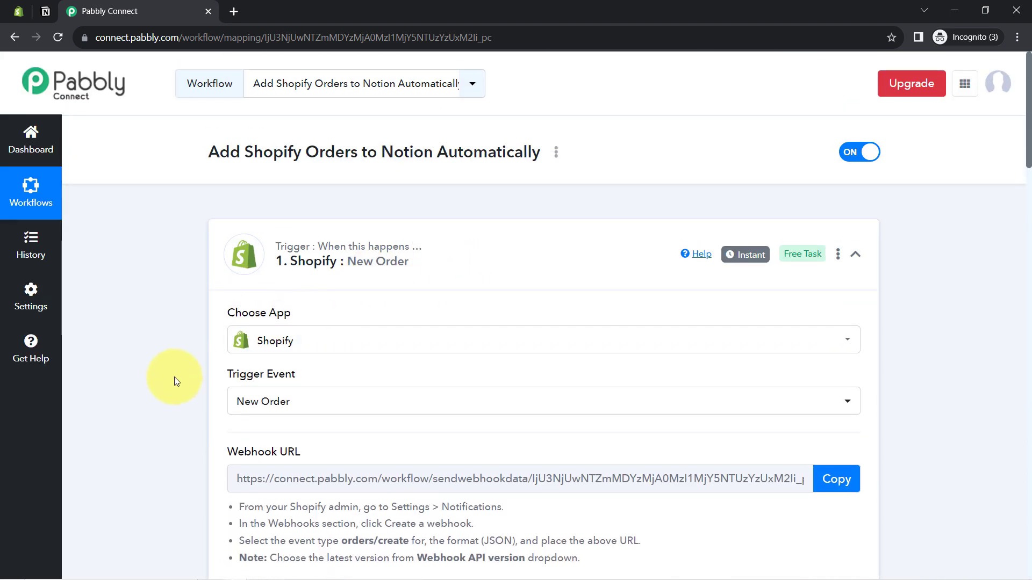
pyautogui.scroll(-8, 138, 323)
pyautogui.scroll(-5, 139, 324)
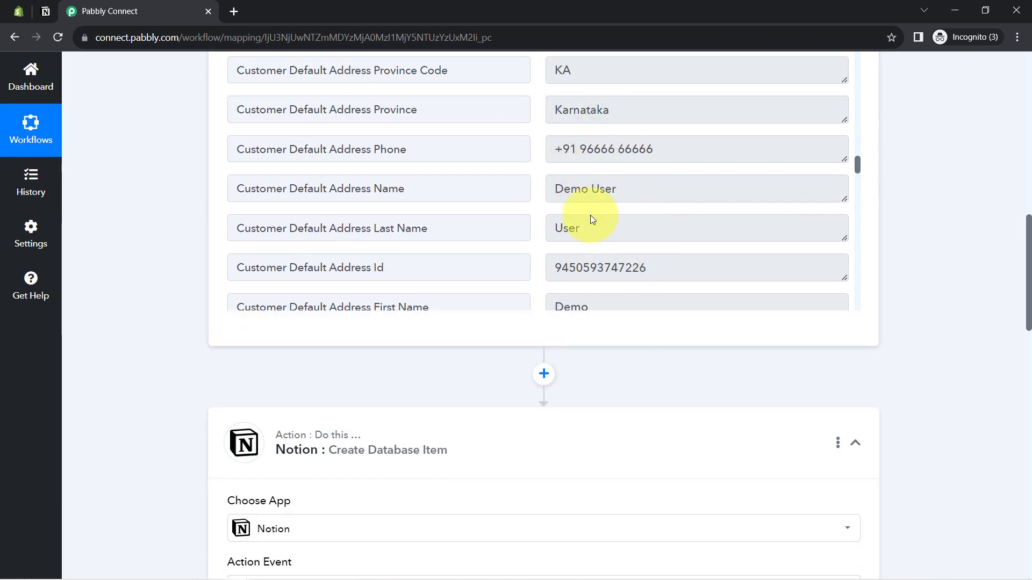
pyautogui.scroll(6, 591, 215)
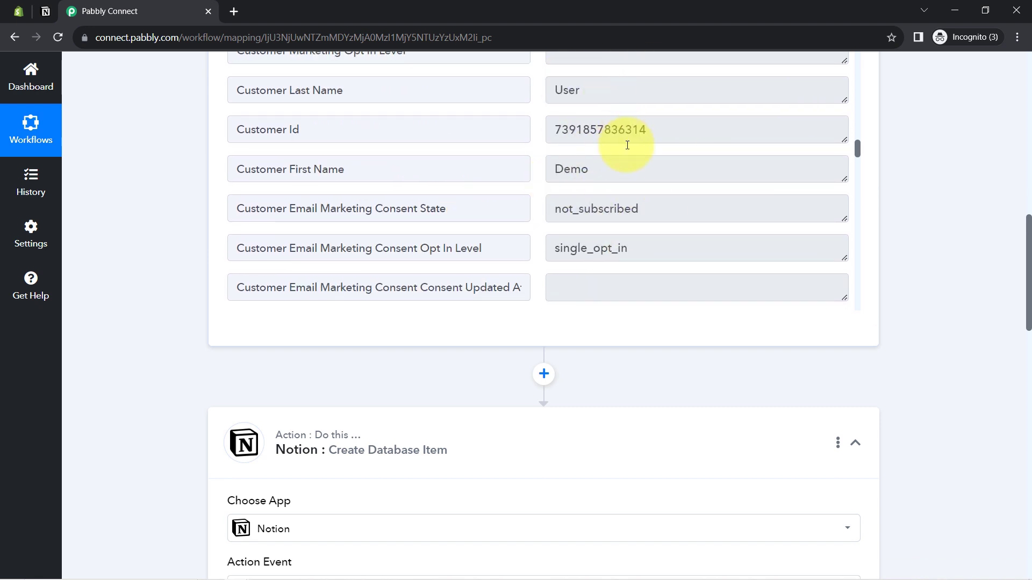
pyautogui.scroll(4, 661, 127)
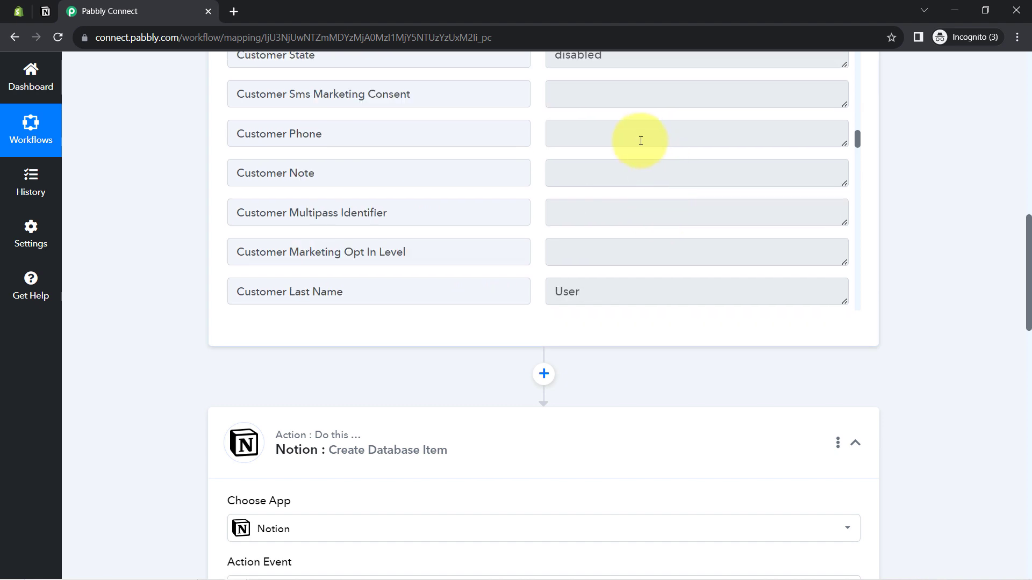
# Step: Map the Notion action's Customer Name field to the Shopify order's Customer First Name
pyautogui.scroll(-7, 112, 283)
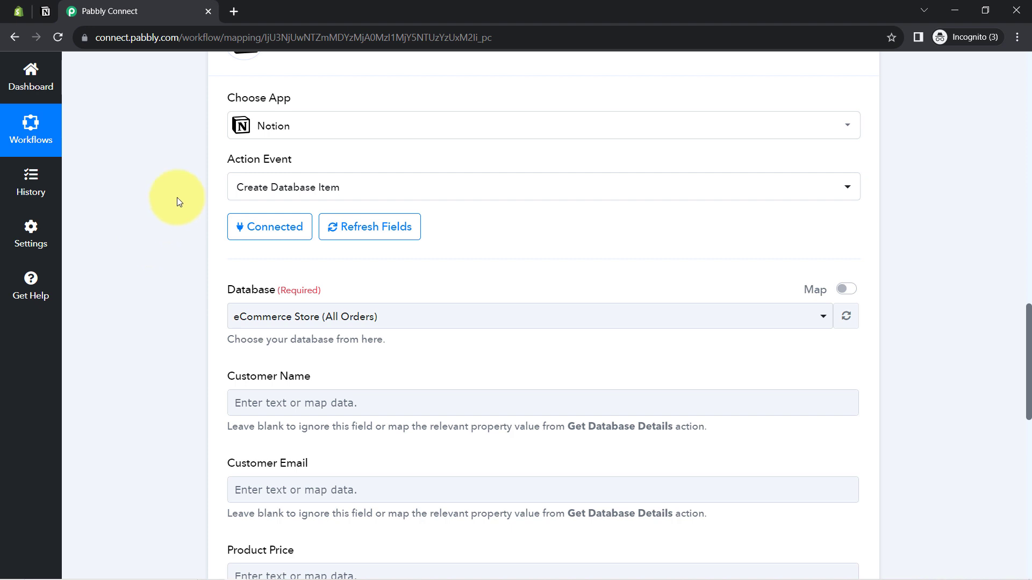
pyautogui.scroll(-3, 177, 199)
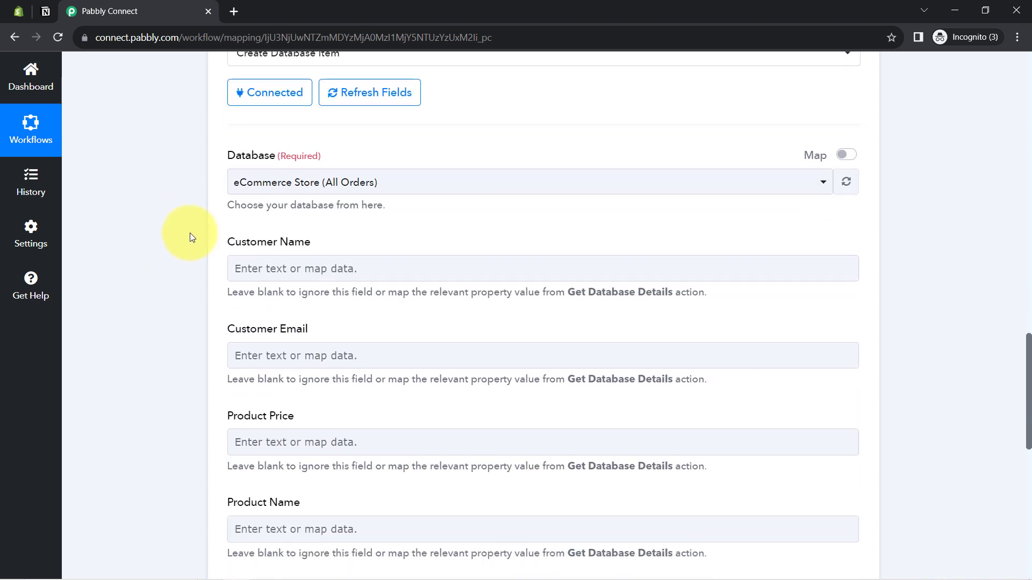
pyautogui.click(236, 269)
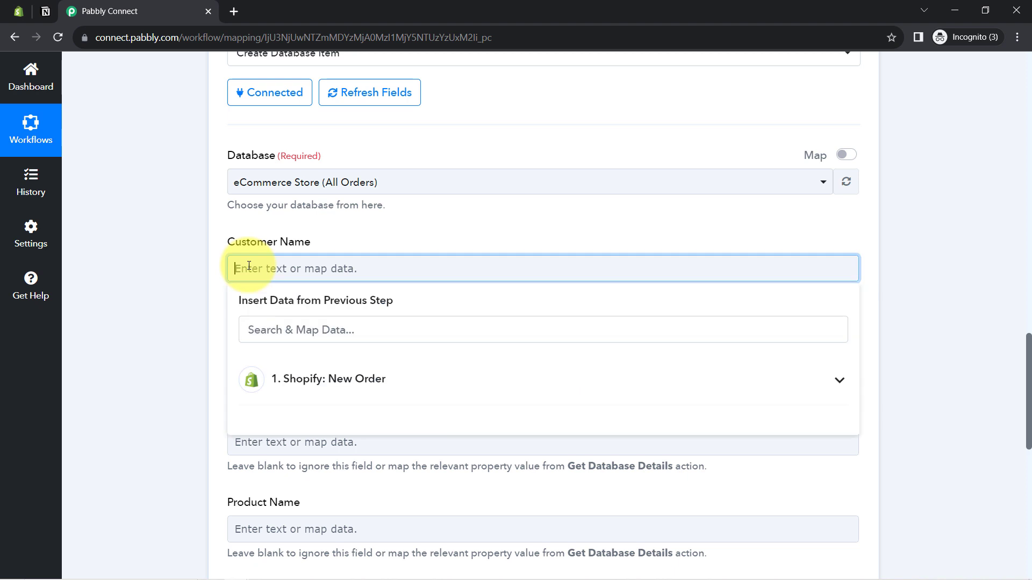
pyautogui.click(305, 383)
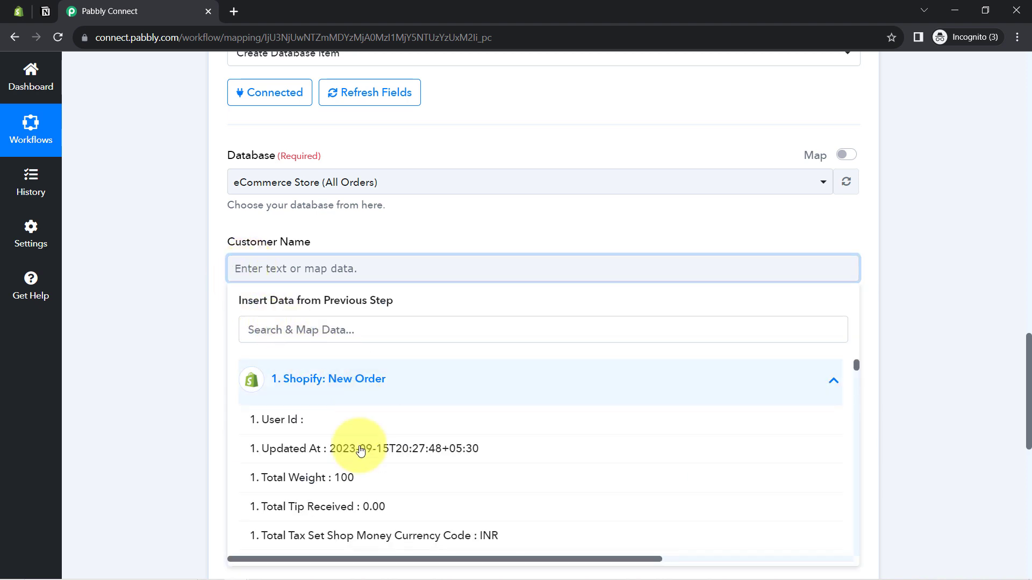
pyautogui.click(284, 335)
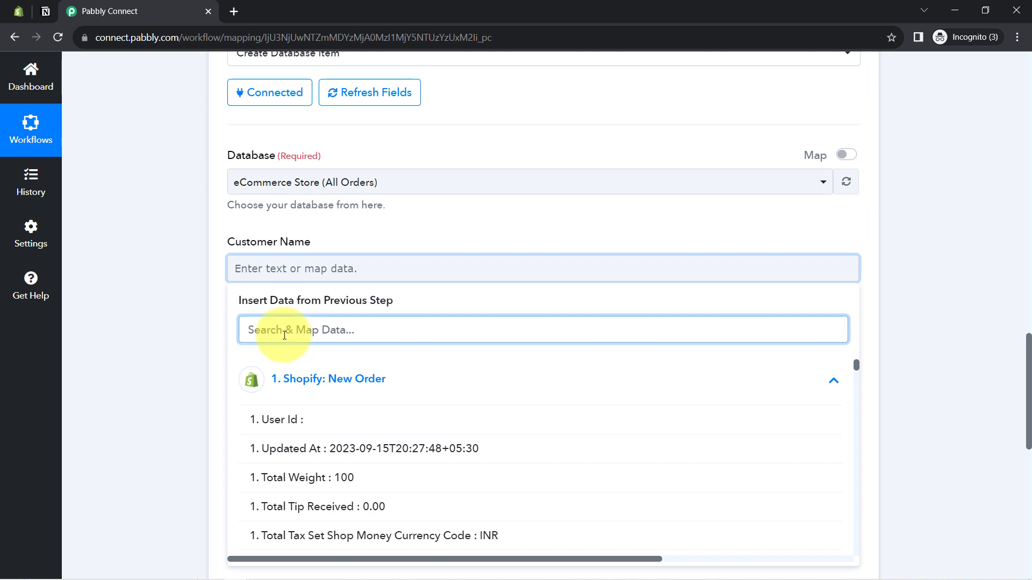
pyautogui.write('dem')
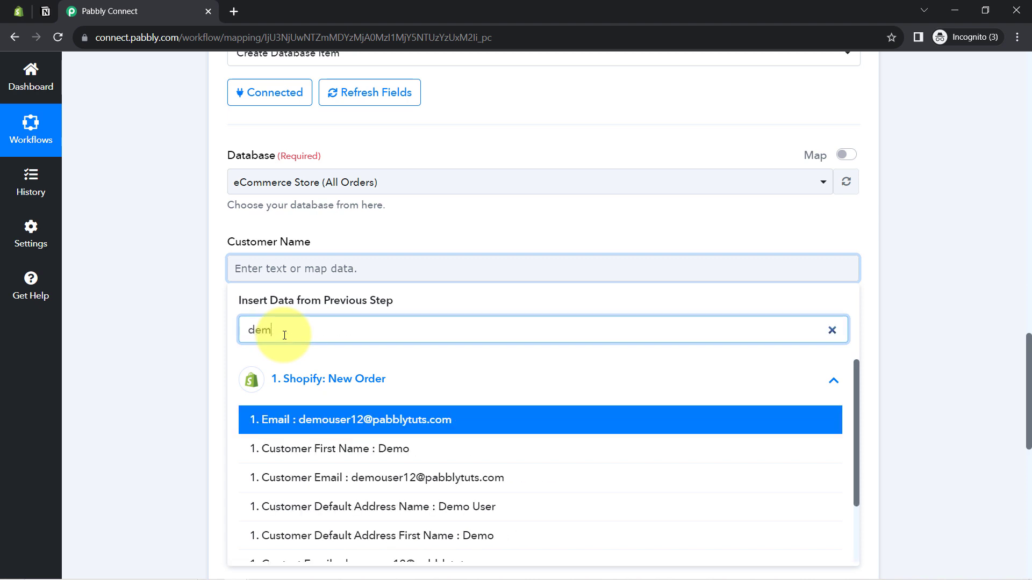
pyautogui.click(301, 450)
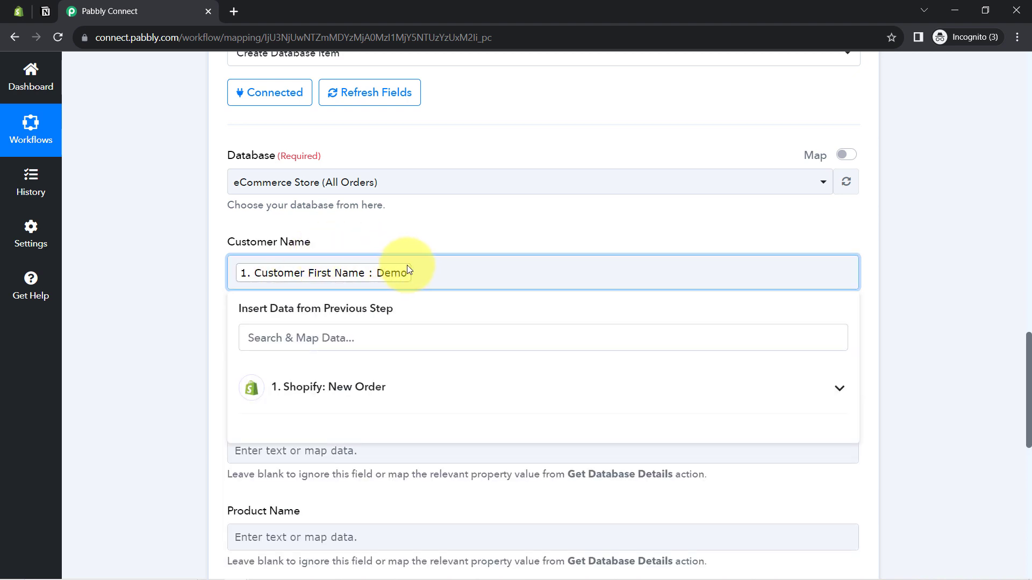
# Step: Append the Shopify order's Customer Last Name to the mapped Customer Name field
pyautogui.click(302, 338)
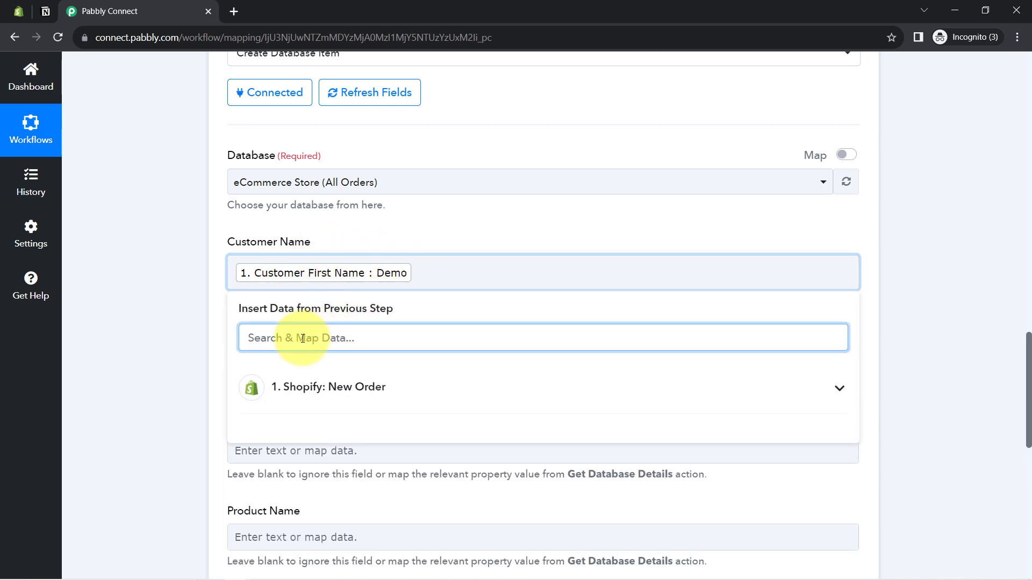
pyautogui.write('user')
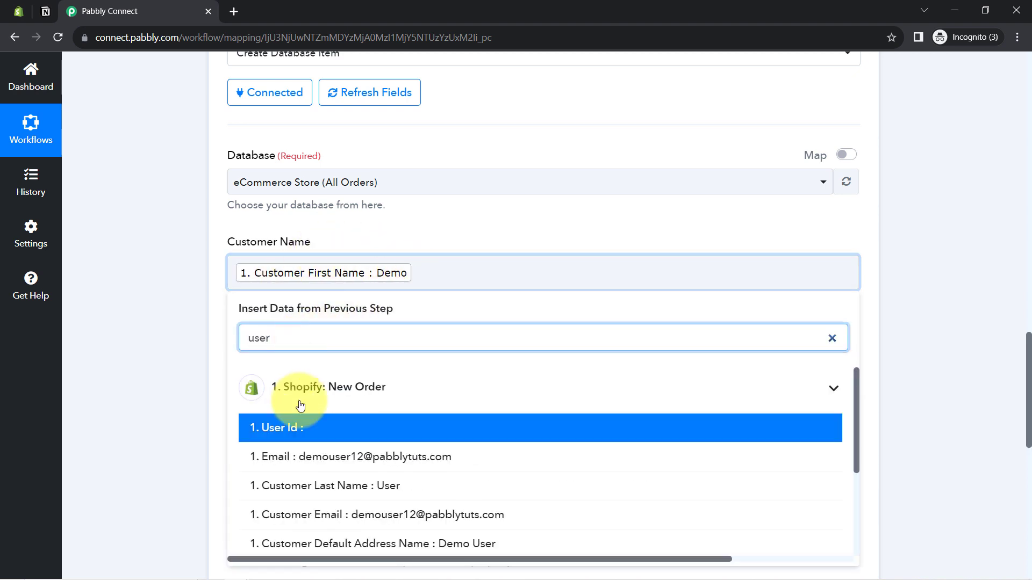
pyautogui.click(273, 486)
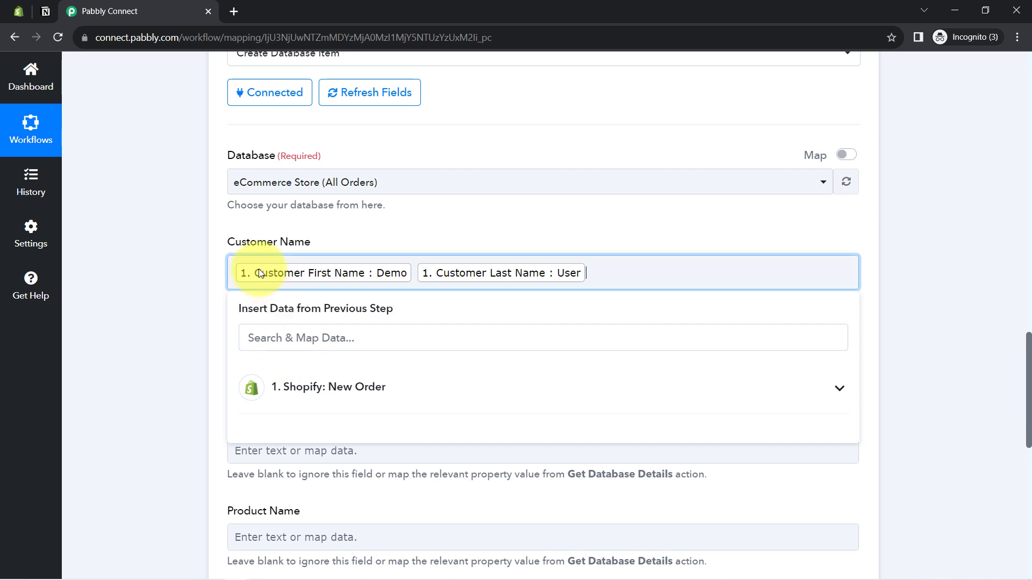
# Step: Map the Notion action's Customer Email field to the Shopify order's Email value, searching the order data for "@"
pyautogui.click(243, 237)
pyautogui.scroll(-1, 189, 277)
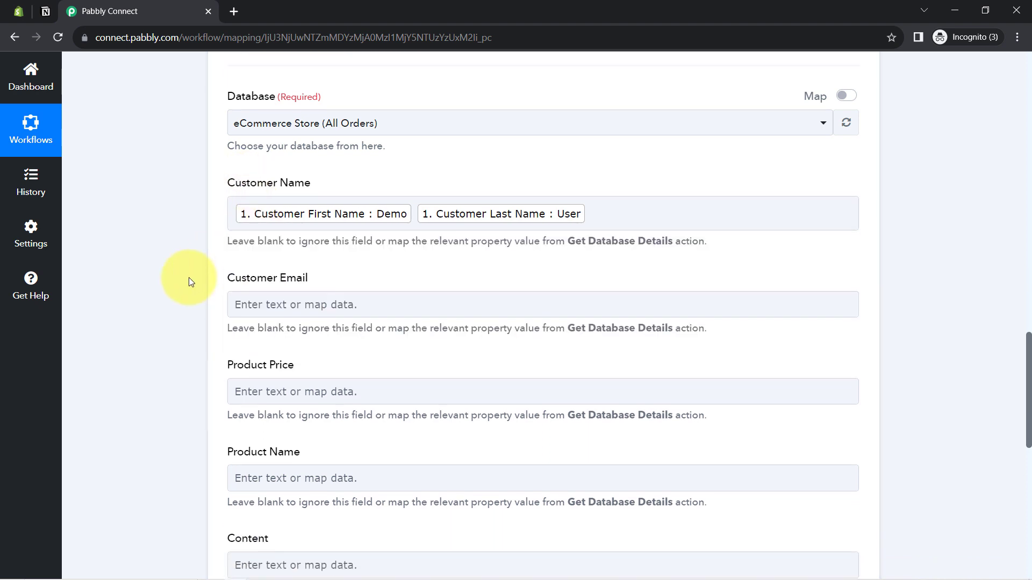
pyautogui.click(232, 292)
pyautogui.click(259, 352)
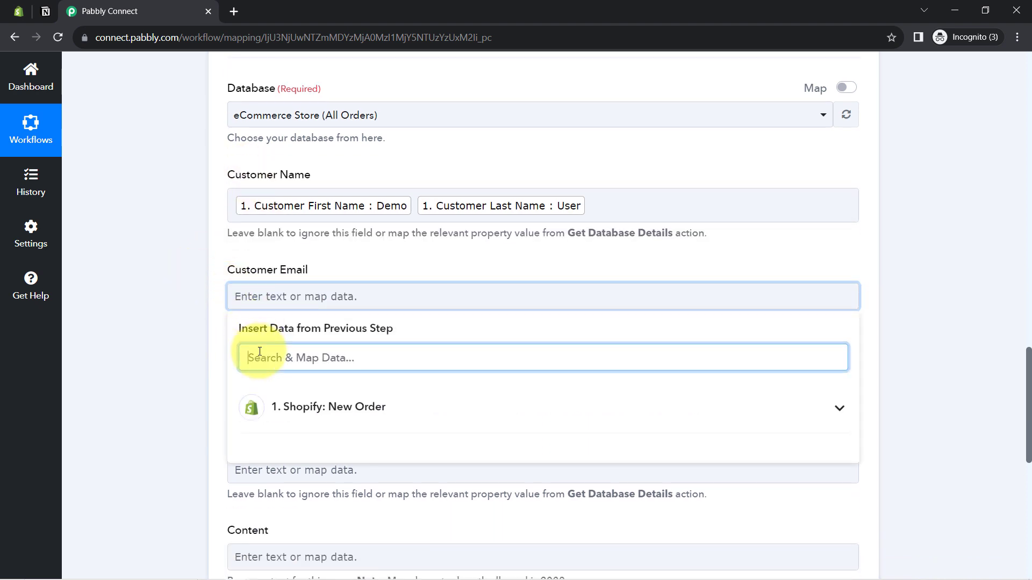
pyautogui.write('@')
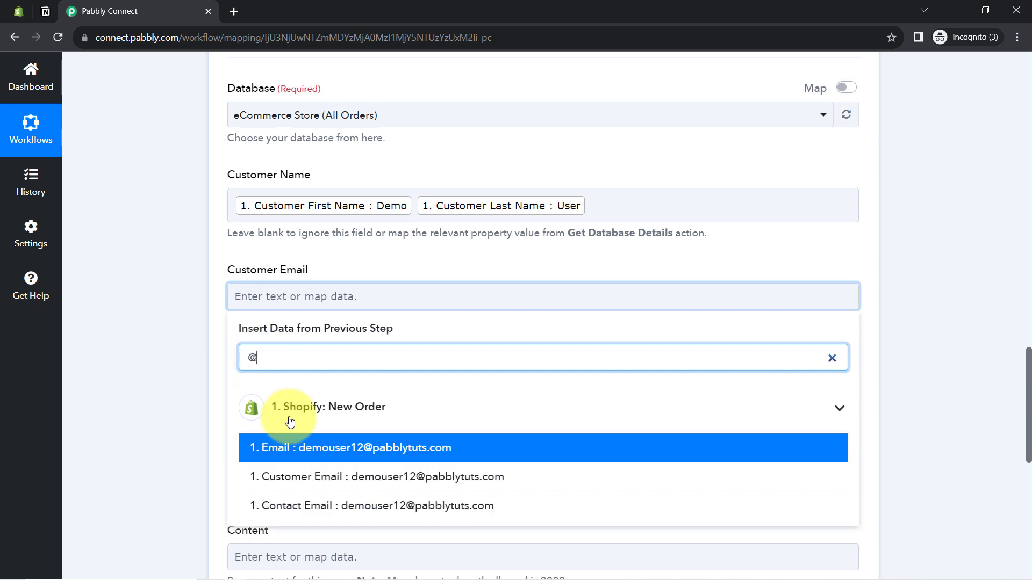
pyautogui.press('Return')
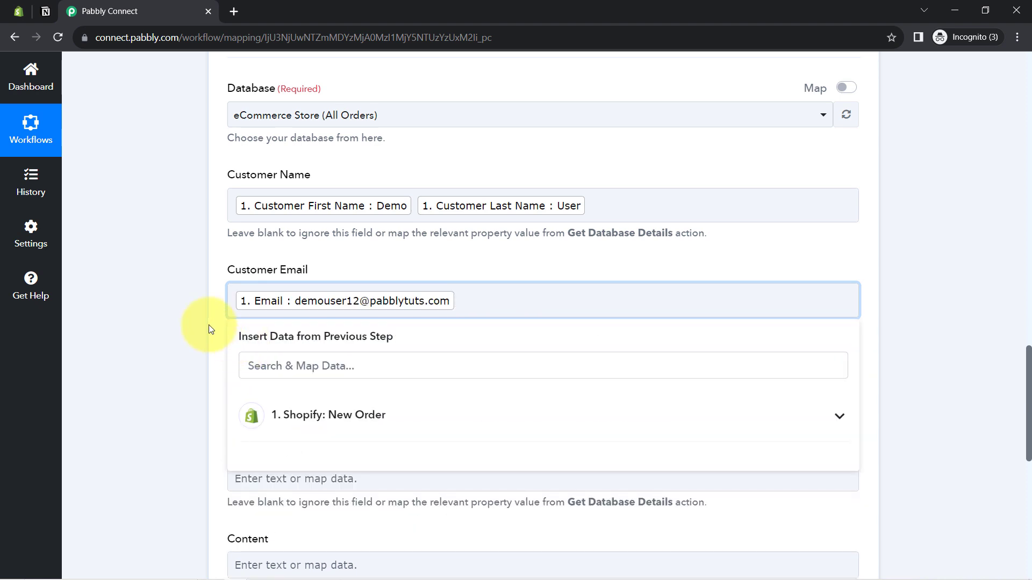
pyautogui.click(210, 329)
# Step: Map the Product Price field to the Shopify order's Total Price, searching the order data for "10"
pyautogui.scroll(-1, 211, 329)
pyautogui.click(244, 323)
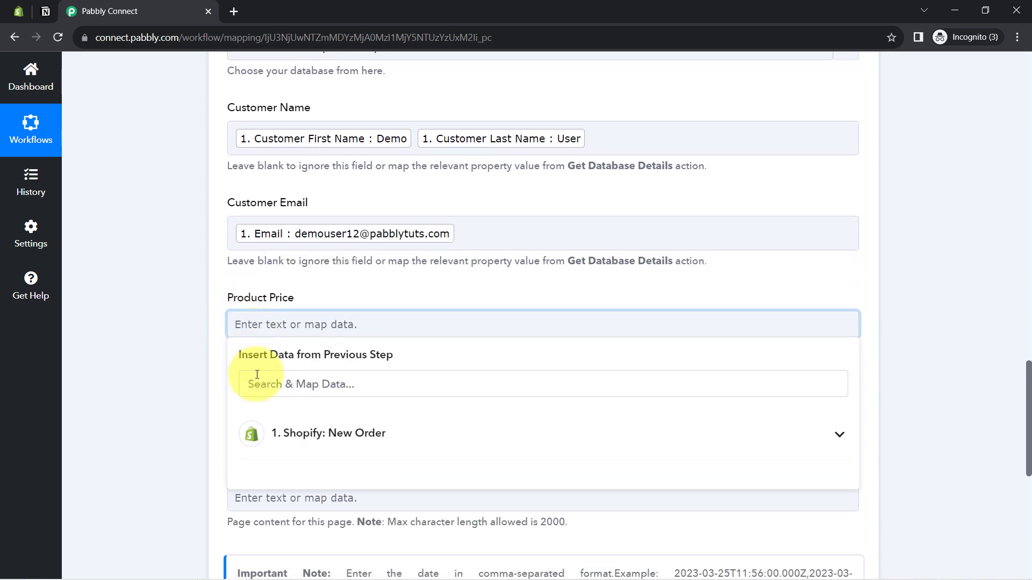
pyautogui.click(259, 386)
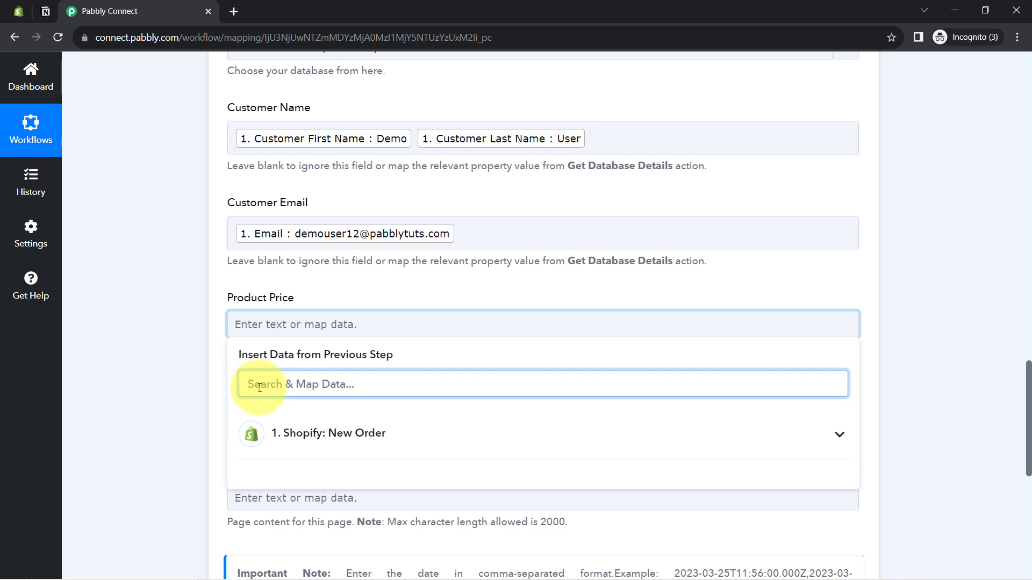
pyautogui.write('10')
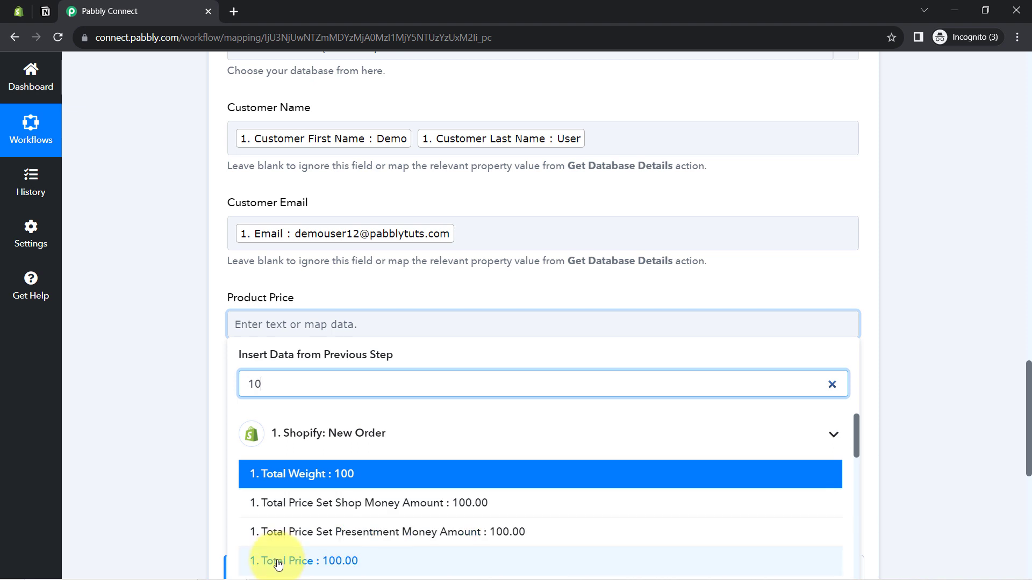
pyautogui.click(250, 560)
pyautogui.click(195, 447)
pyautogui.click(398, 330)
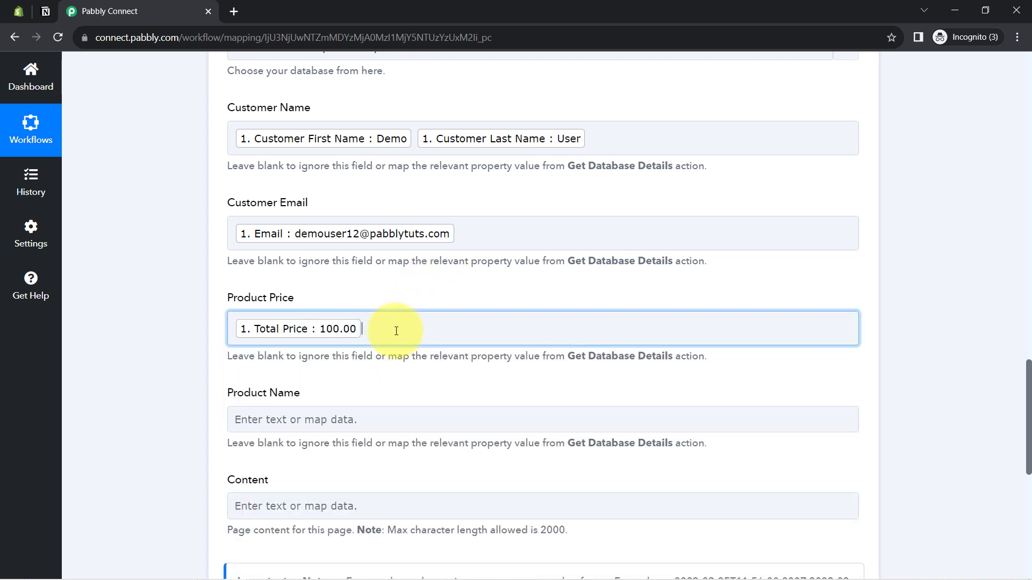
pyautogui.click(495, 232)
pyautogui.write('sdfvsfdv')
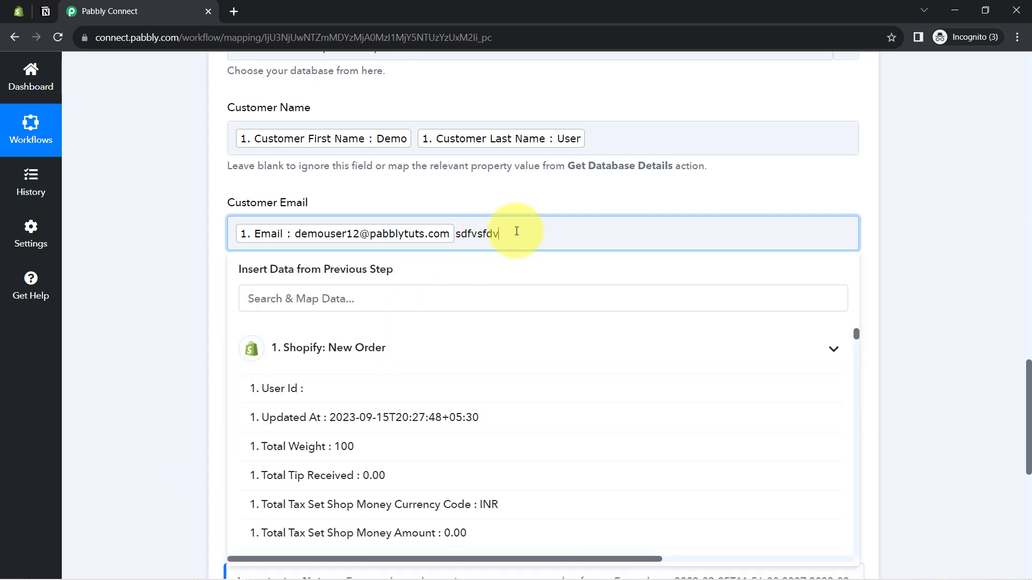
pyautogui.moveTo(500, 232); pyautogui.dragTo(460, 233)
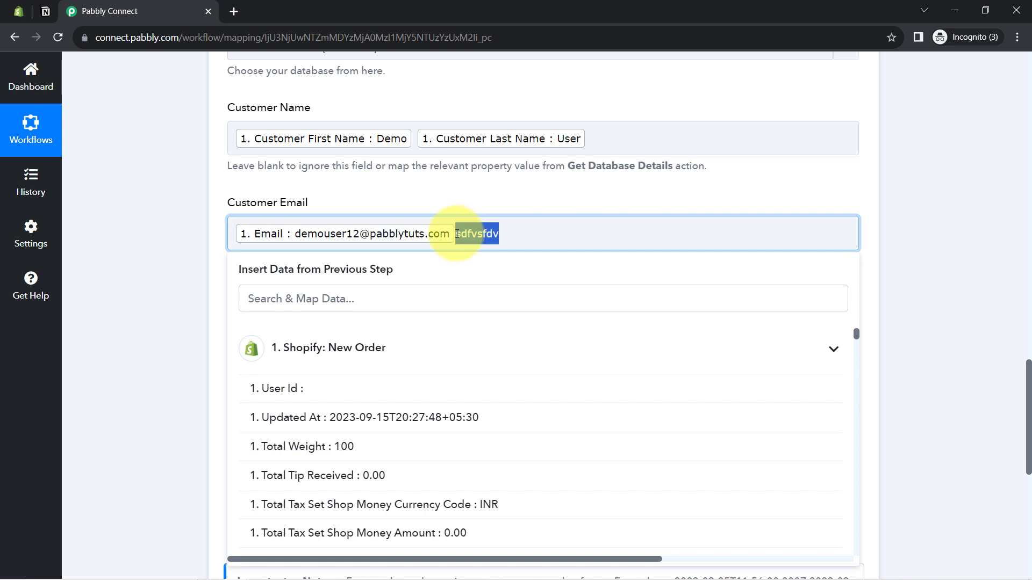
pyautogui.press('BackSpace')
pyautogui.click(163, 265)
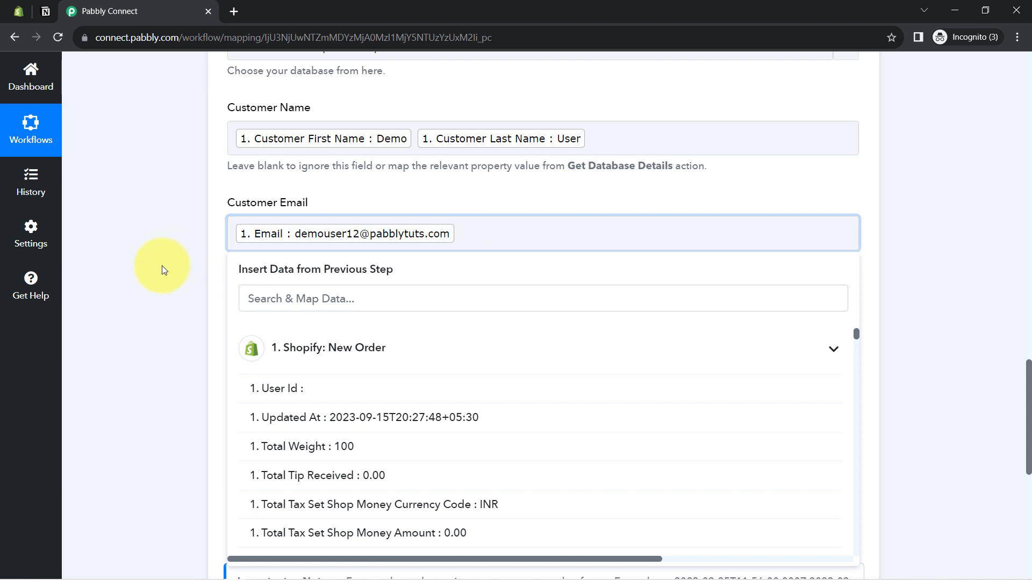
# Step: Map the Product Name field to the Shopify order's Line Items 0 Name, searching the order data for "herba"
pyautogui.scroll(-4, 162, 265)
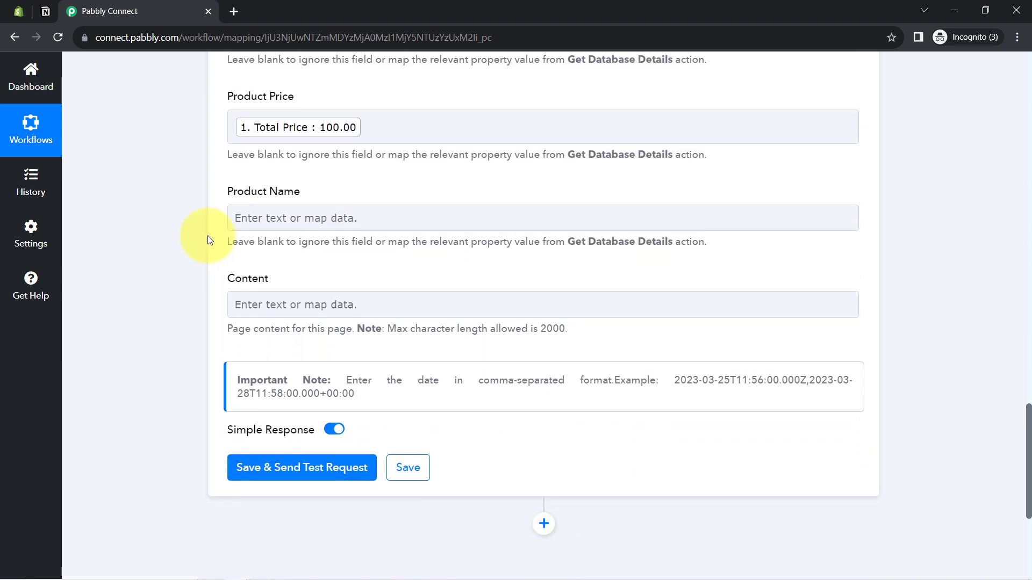
pyautogui.click(253, 230)
pyautogui.click(255, 284)
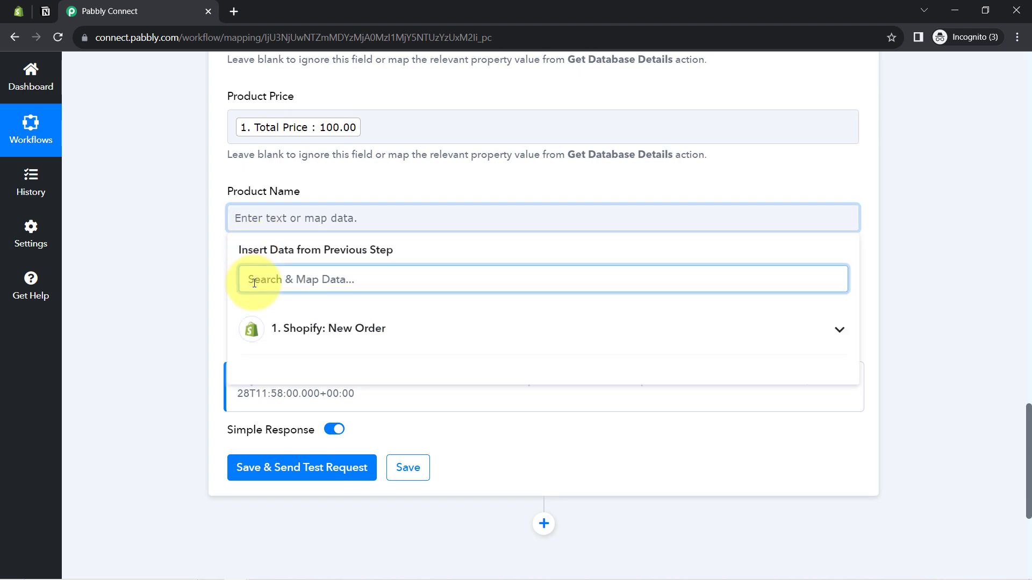
pyautogui.write('herba')
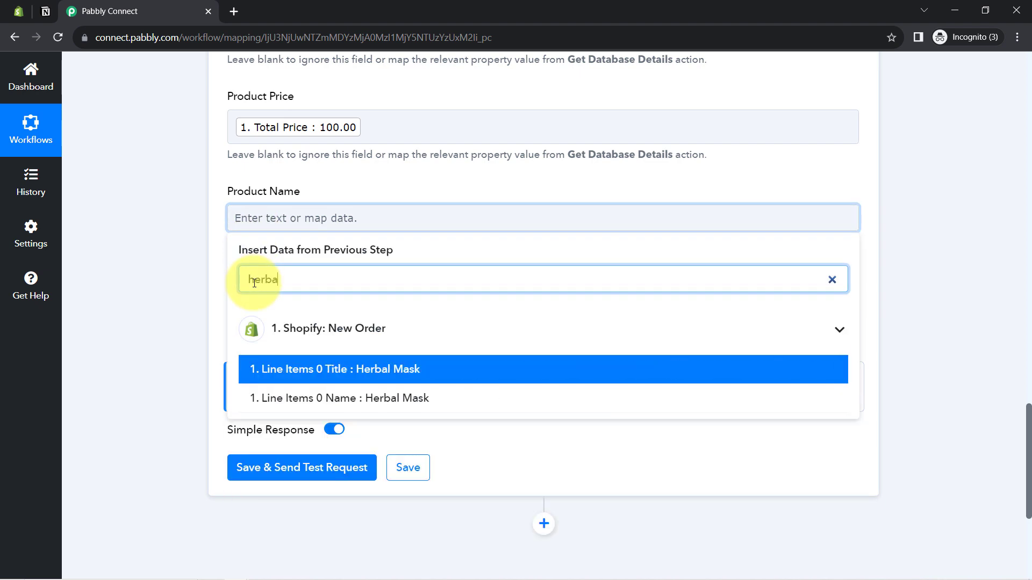
pyautogui.click(300, 398)
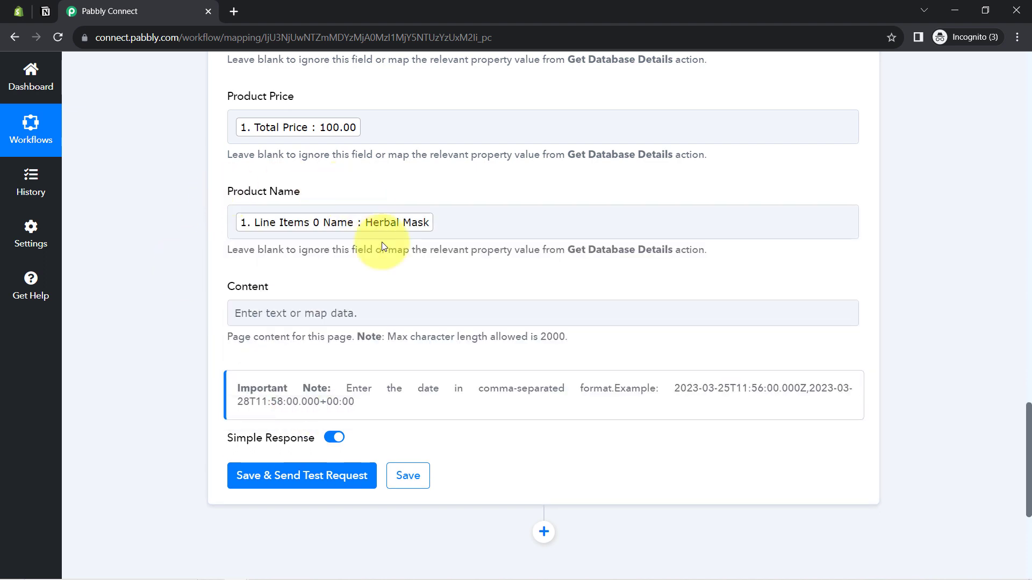
pyautogui.click(353, 209)
# Step: Save the Notion action with a test request and check the eCommerce Store (All Orders) table in Notion for the new row
pyautogui.scroll(3, 353, 209)
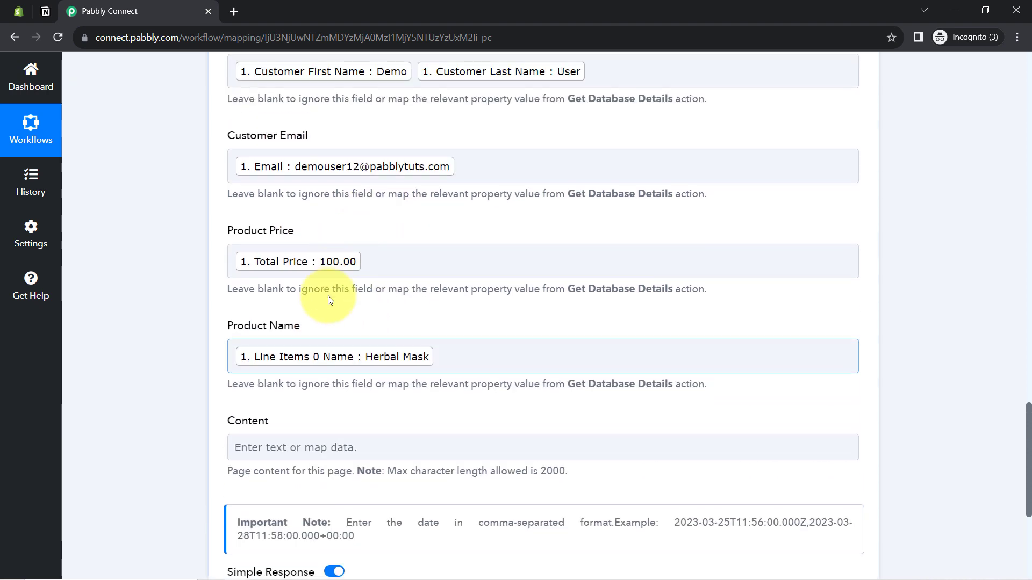
pyautogui.click(424, 258)
pyautogui.scroll(-3, 444, 284)
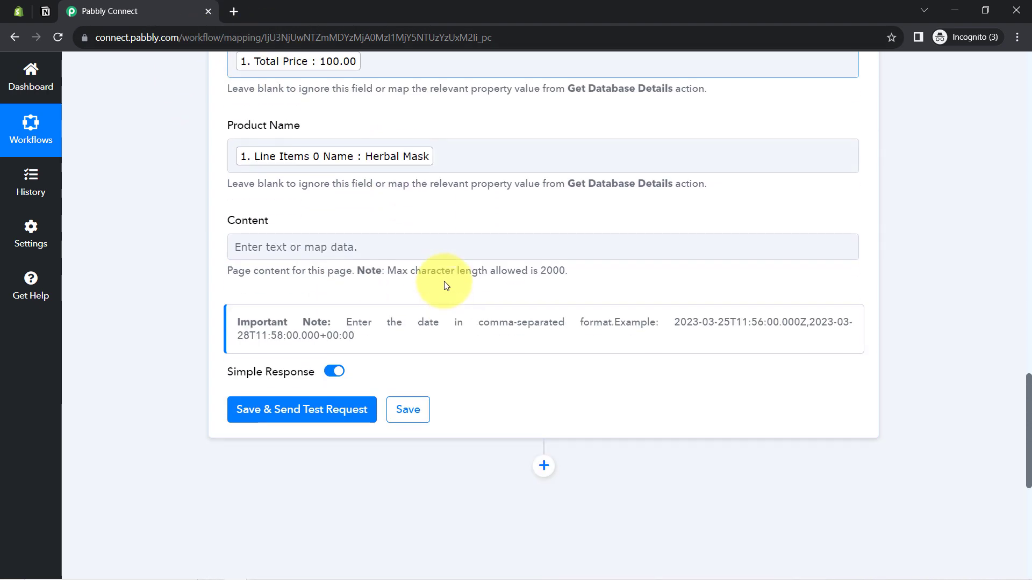
pyautogui.scroll(-2, 444, 285)
pyautogui.click(303, 280)
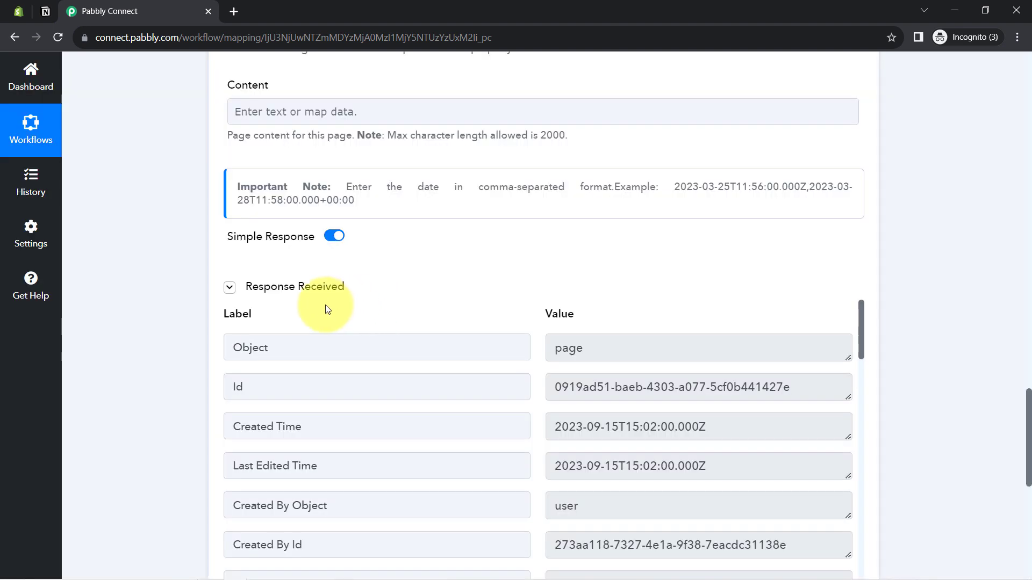
pyautogui.click(46, 11)
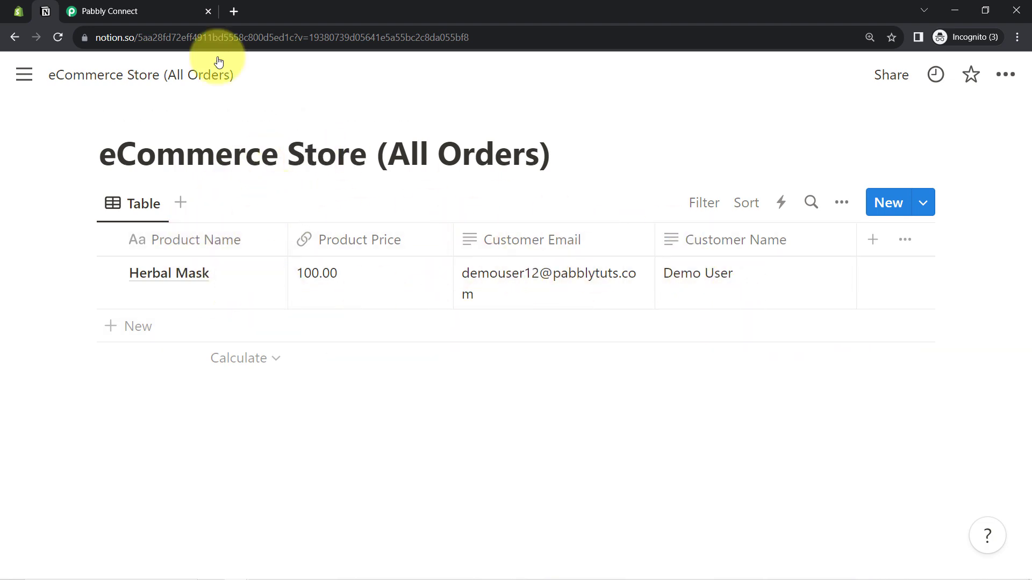
# Step: Return to the Pabbly Connect workflow and collapse both the Shopify New Order trigger and the Notion Create Database Item action
pyautogui.click(191, 11)
pyautogui.scroll(15, 131, 305)
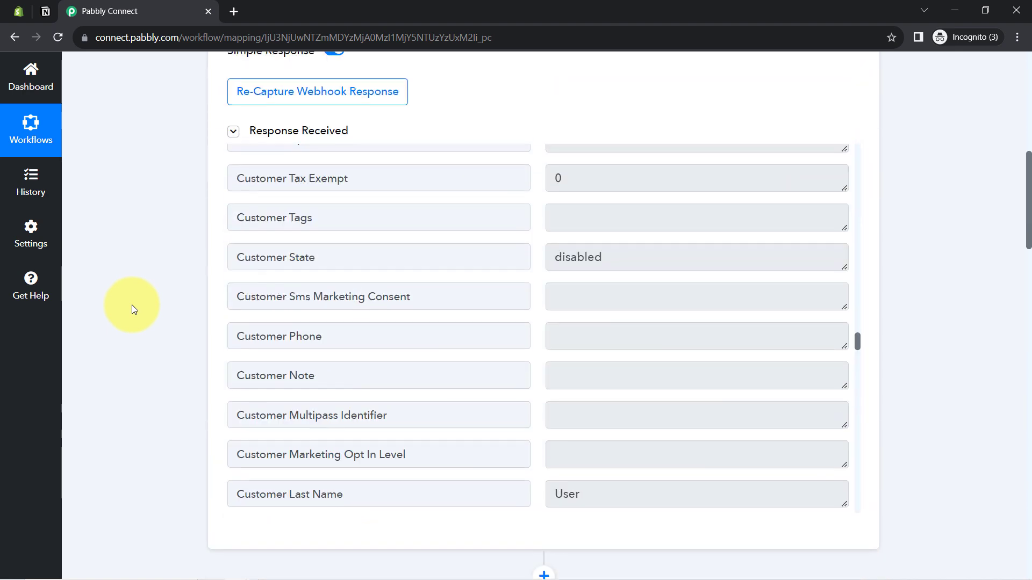
pyautogui.scroll(10, 131, 305)
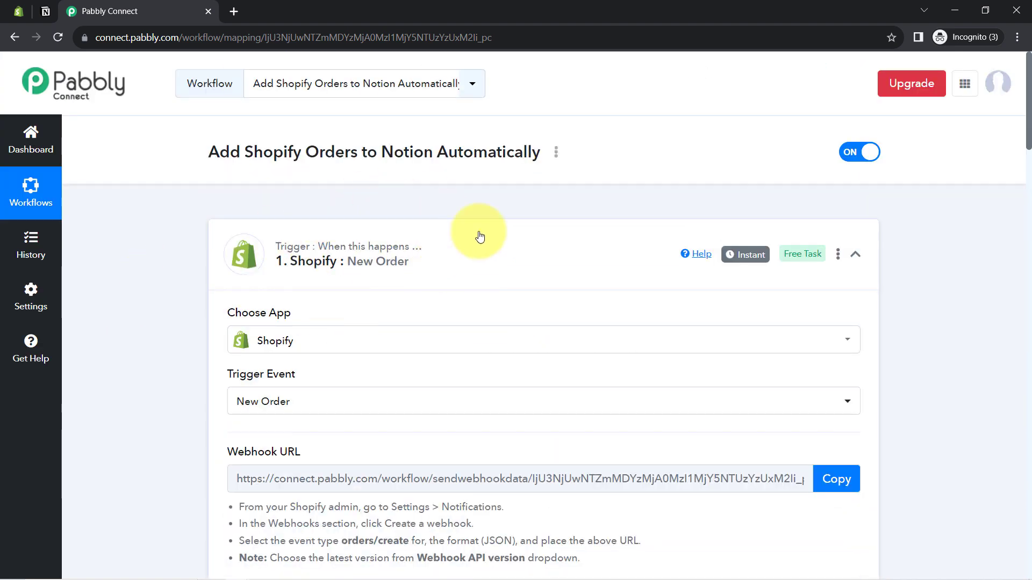
pyautogui.click(387, 258)
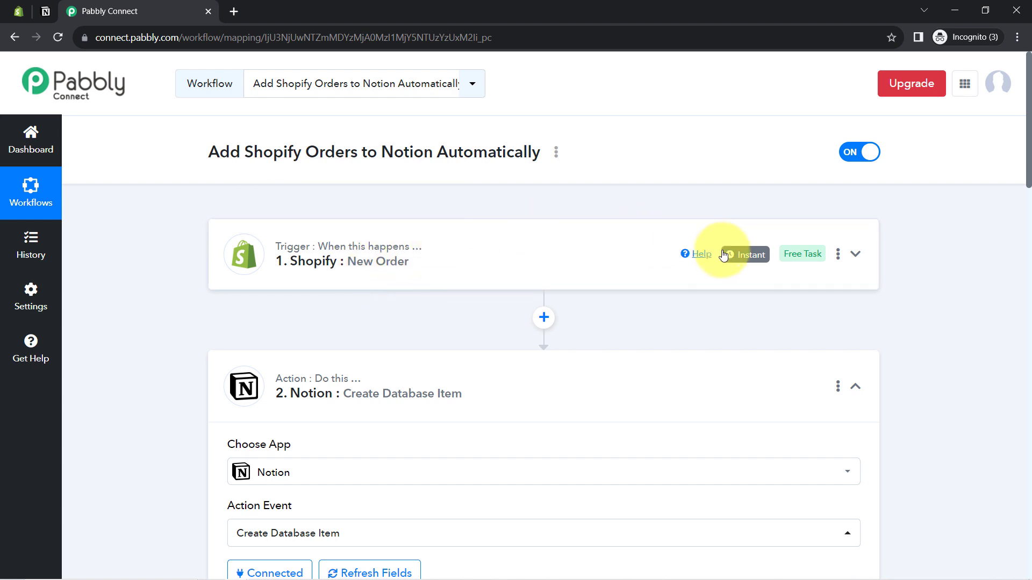
pyautogui.scroll(-2, 507, 295)
pyautogui.click(280, 248)
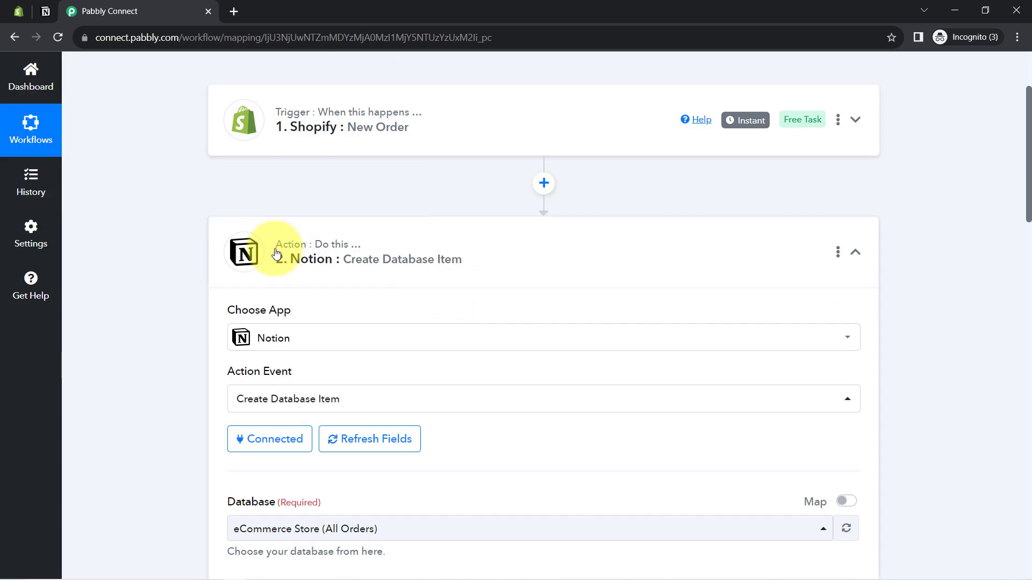
pyautogui.moveTo(344, 123)
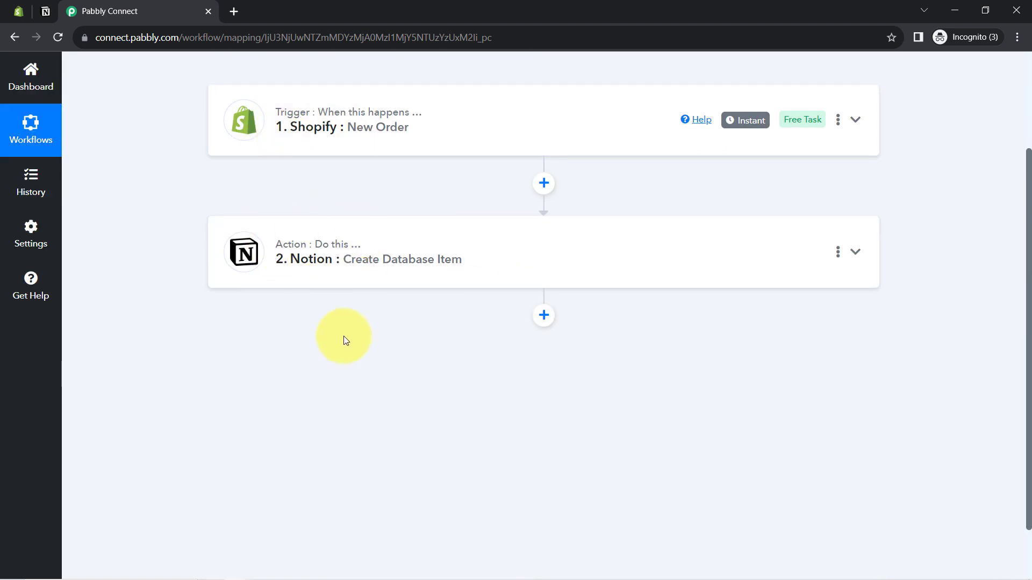
# Step: Copy the share link of the Add Shopify Orders to Notion Automatically workflow and close the sharing dialog
pyautogui.scroll(2, 344, 339)
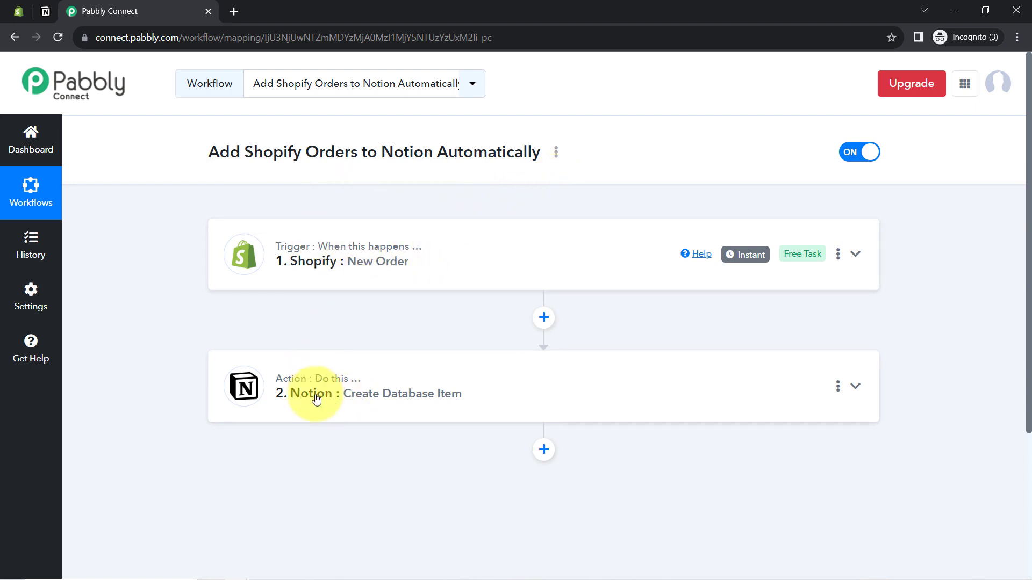
pyautogui.click(555, 154)
pyautogui.click(455, 224)
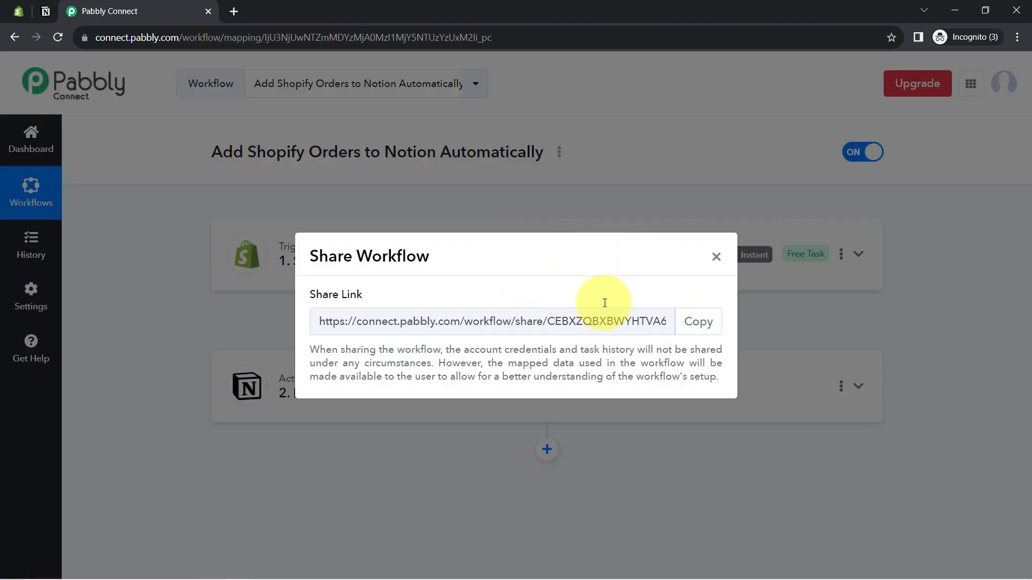
pyautogui.click(697, 321)
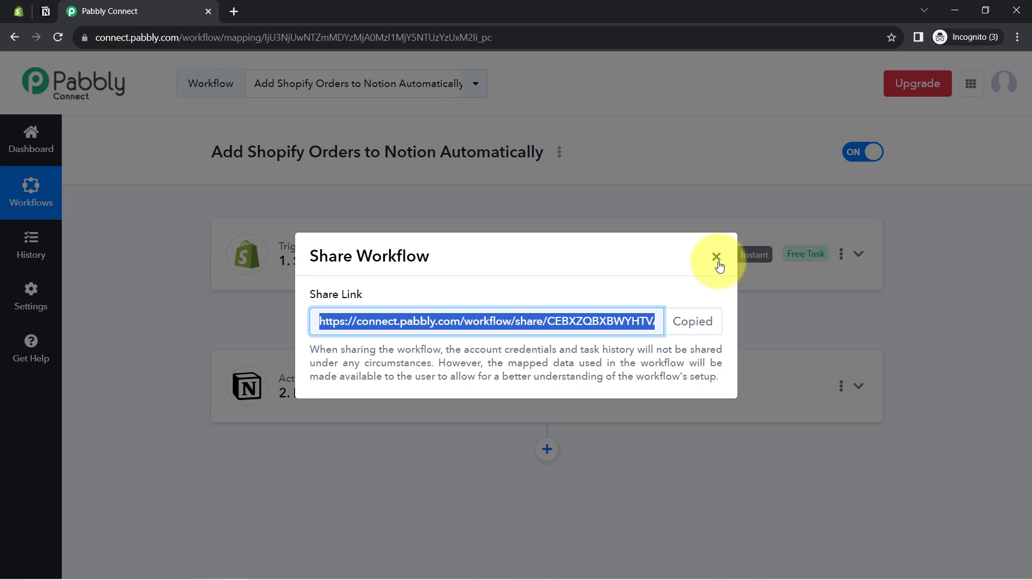
pyautogui.click(717, 262)
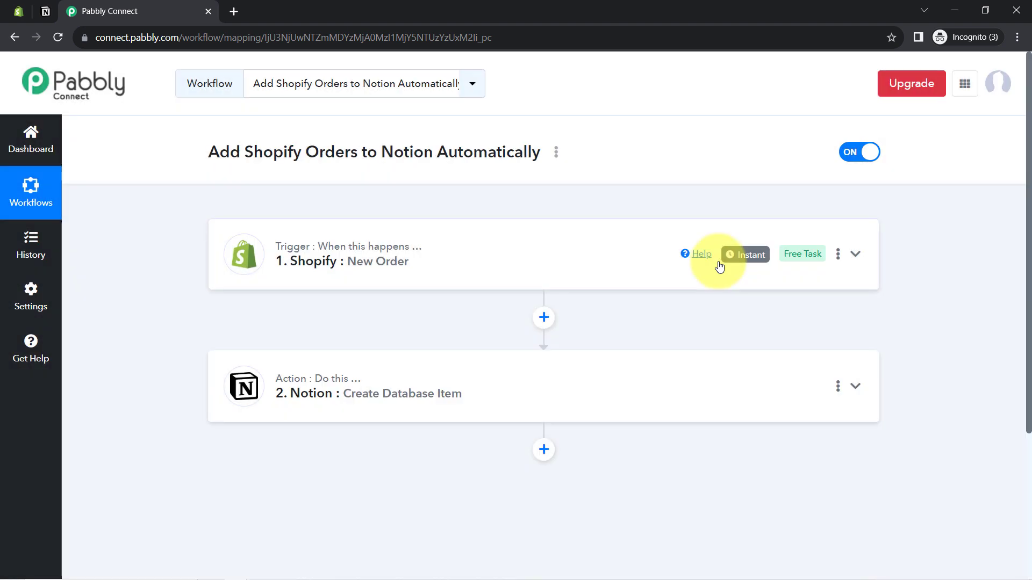